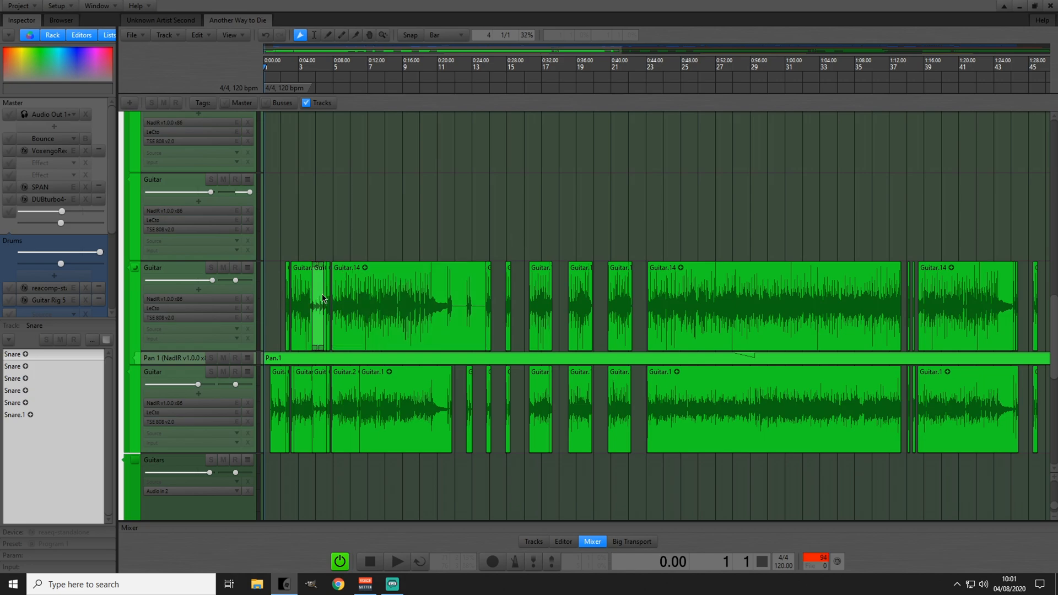
Step: Delete the empty Guitars track directly above the Vocals track
scroll(326, 297, down, 2)
scroll(325, 298, down, 5)
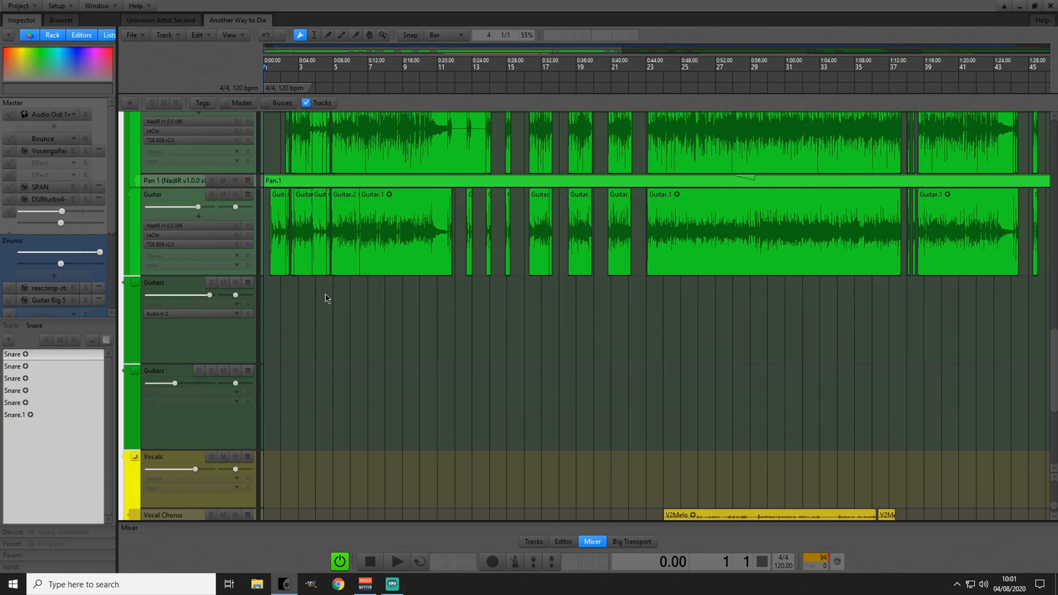
scroll(286, 356, down, 3)
scroll(219, 353, up, 1)
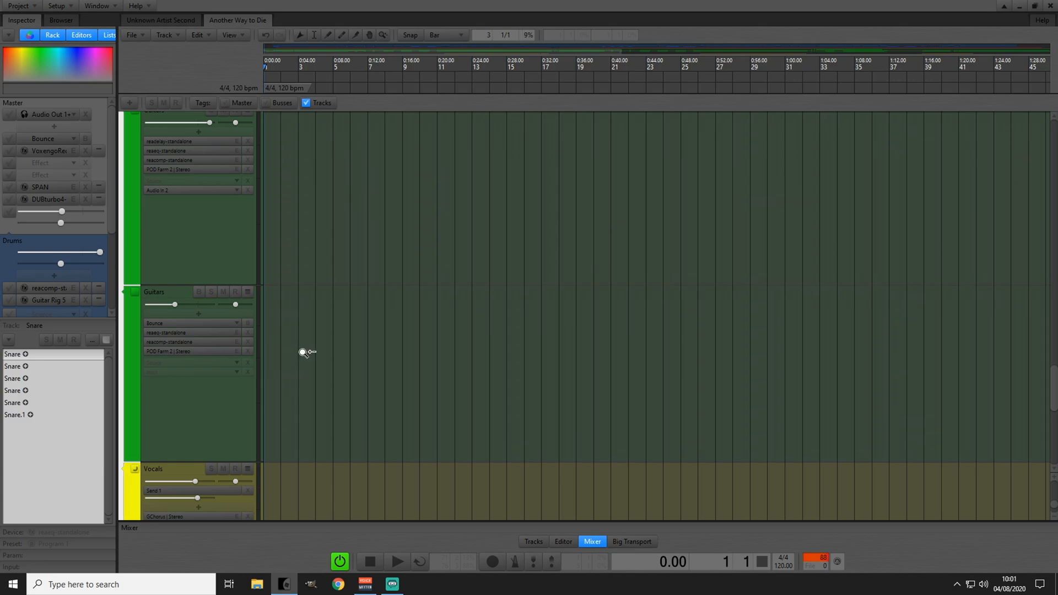
scroll(308, 353, down, 3)
scroll(513, 358, down, 4)
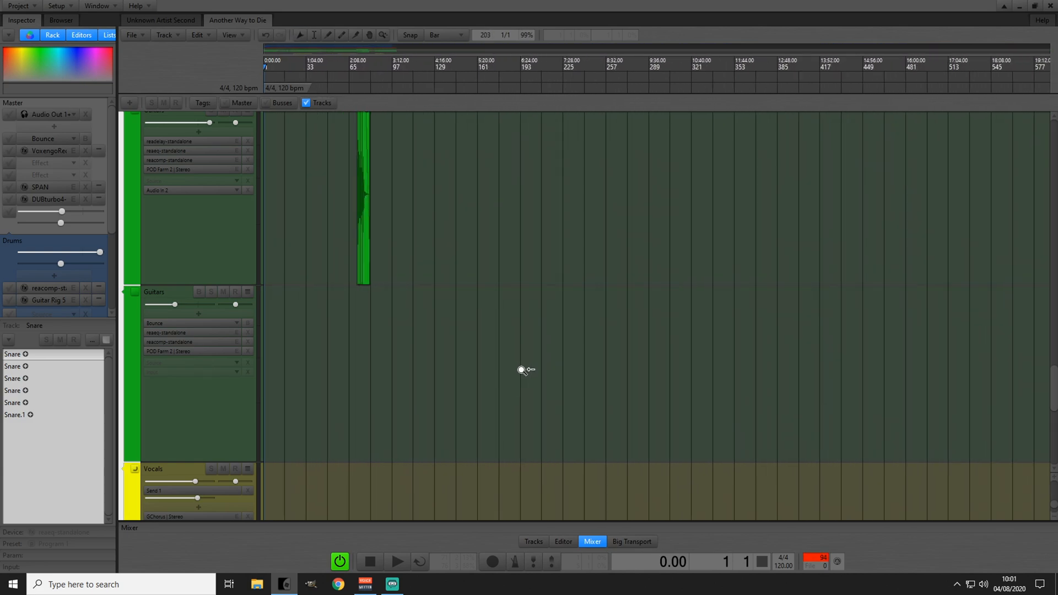
scroll(521, 366, up, 1)
scroll(340, 276, up, 1)
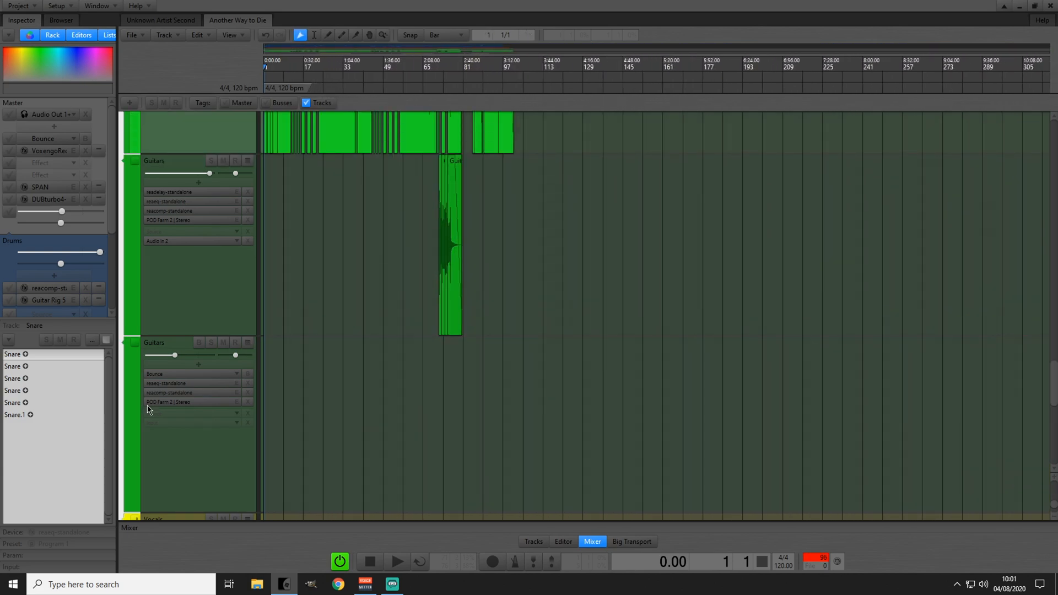
click(141, 344)
scroll(369, 276, up, 3)
scroll(368, 278, down, 6)
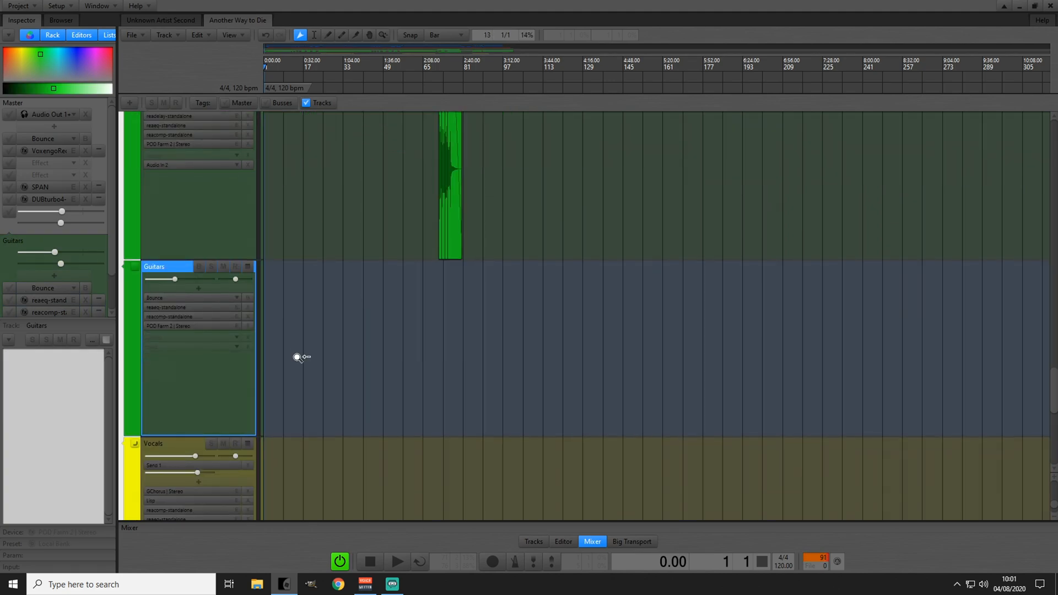
scroll(309, 358, down, 7)
scroll(335, 364, up, 6)
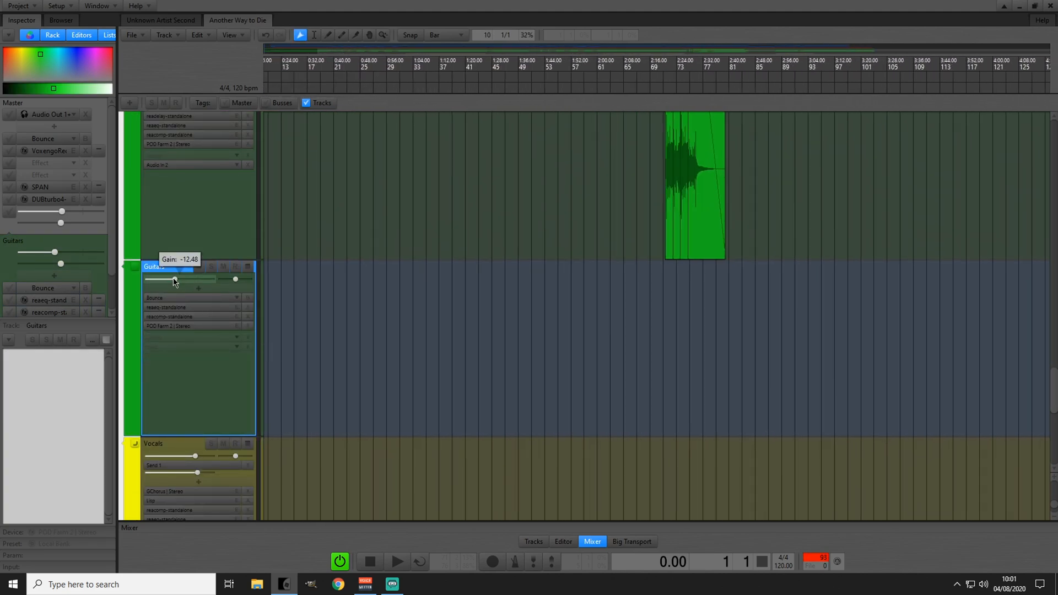
key(Delete)
Step: Open the POD Farm 2 plugin on the remaining Guitars track, dismiss its licence notice and close it after viewing the amp chain
scroll(356, 323, up, 4)
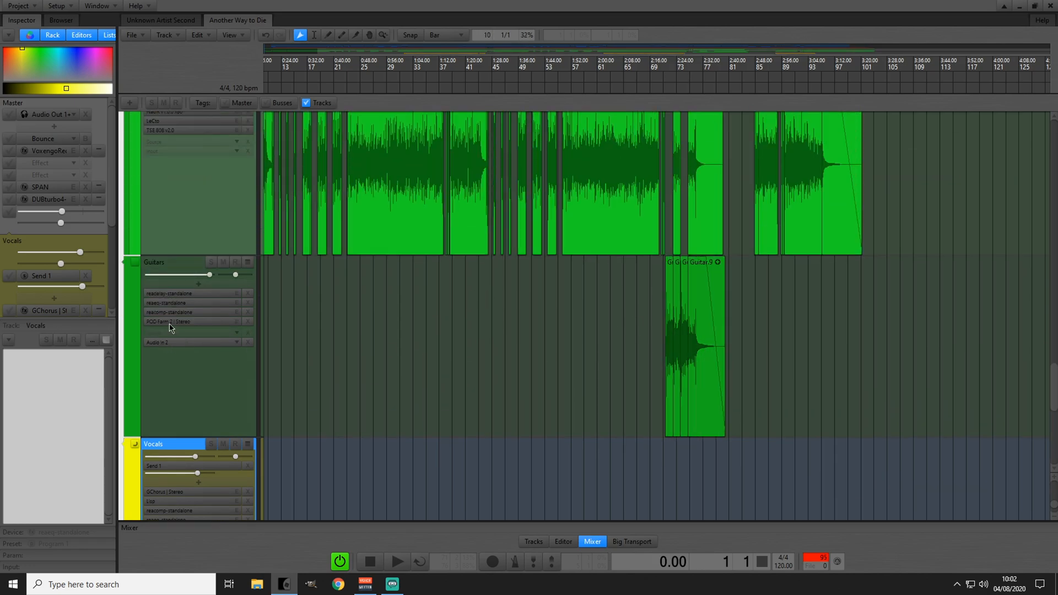
double_click(169, 324)
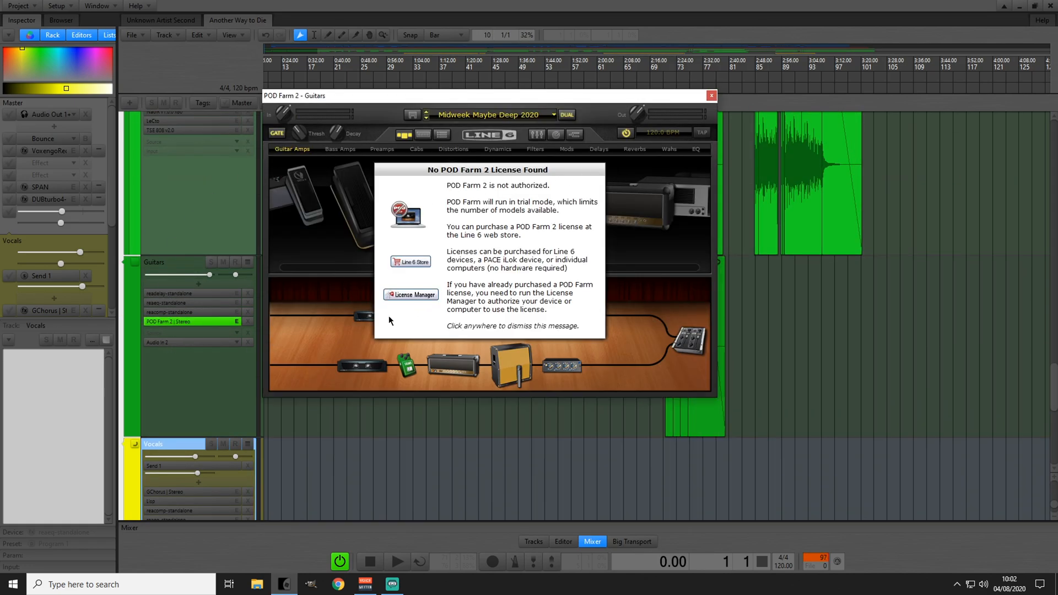
click(401, 320)
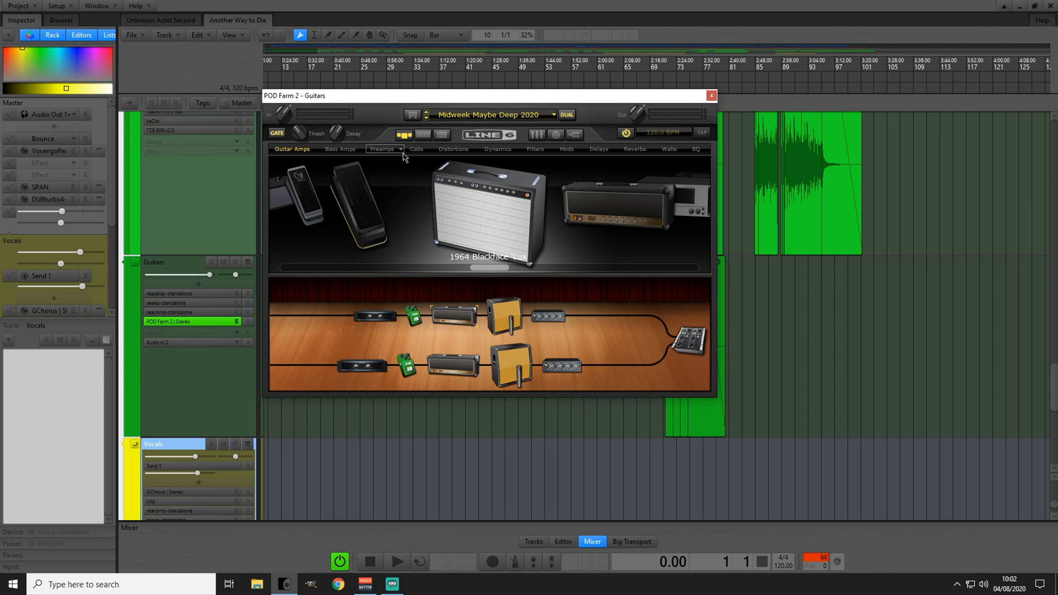
click(712, 96)
Step: Solo the lower Guitar track and play it from the project start with NadIR, LeCto and TSE 808 bypassed
scroll(432, 246, up, 3)
scroll(433, 245, up, 2)
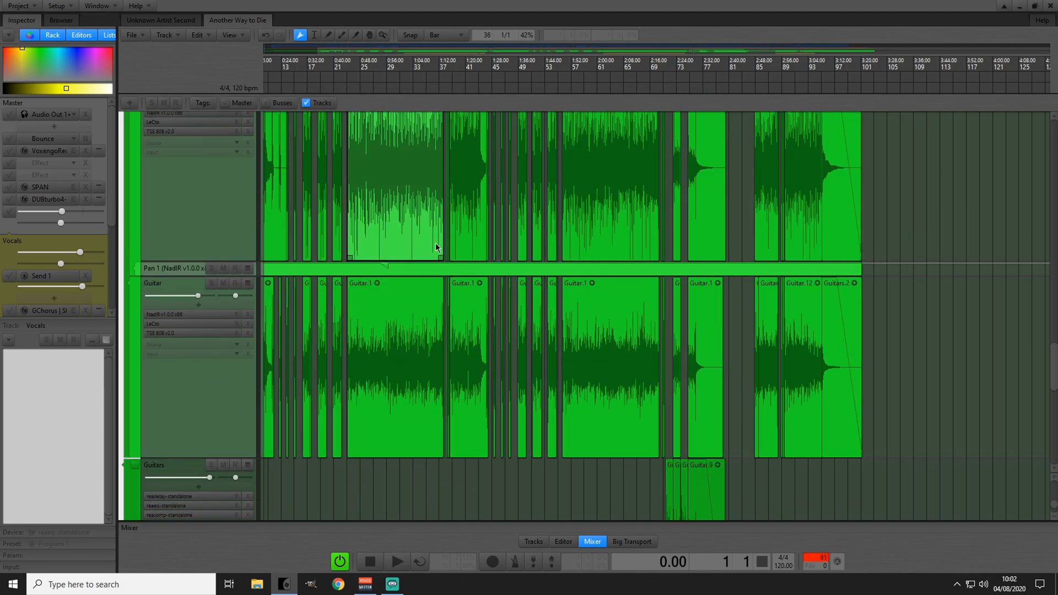
scroll(436, 246, up, 2)
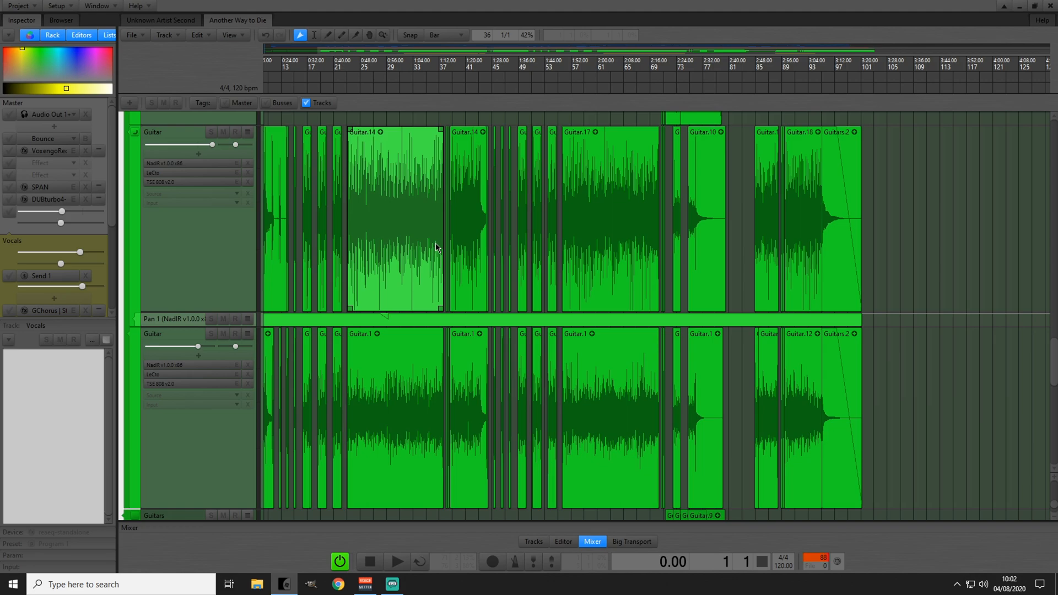
scroll(435, 246, down, 1)
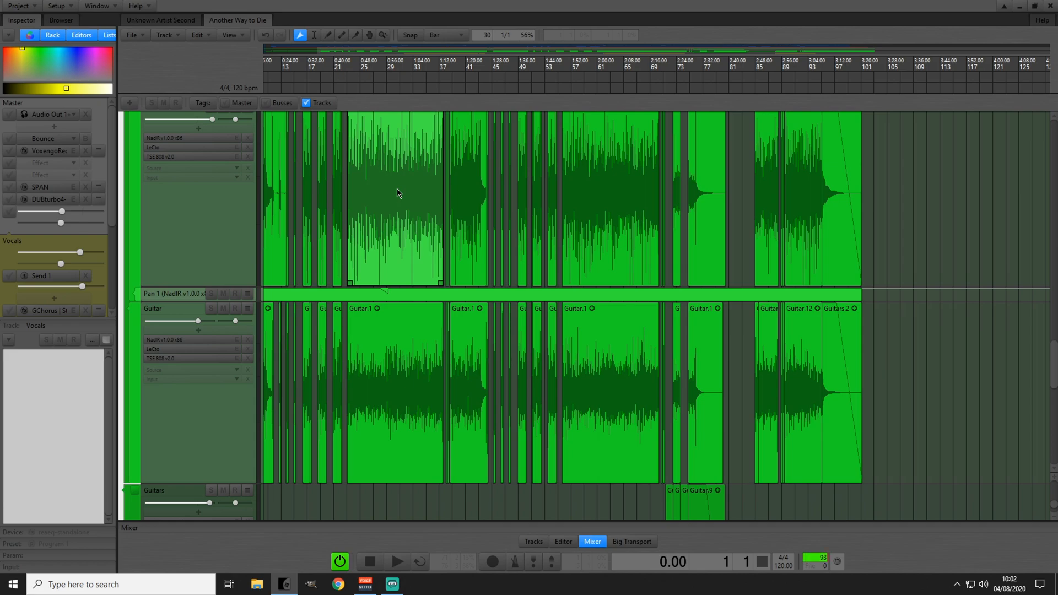
click(335, 433)
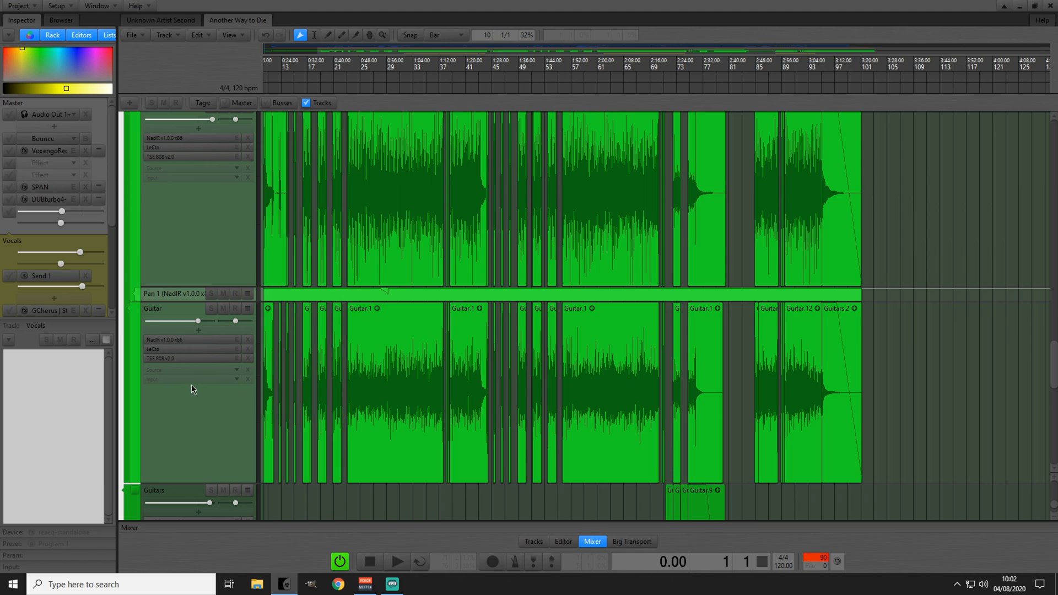
click(212, 309)
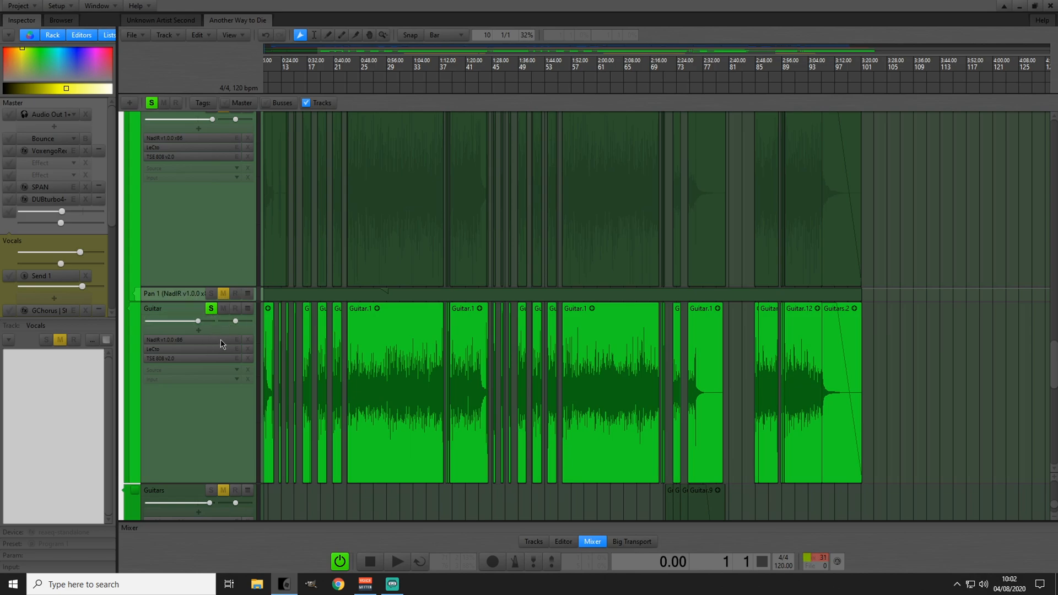
click(248, 339)
click(248, 349)
click(248, 358)
key(Home)
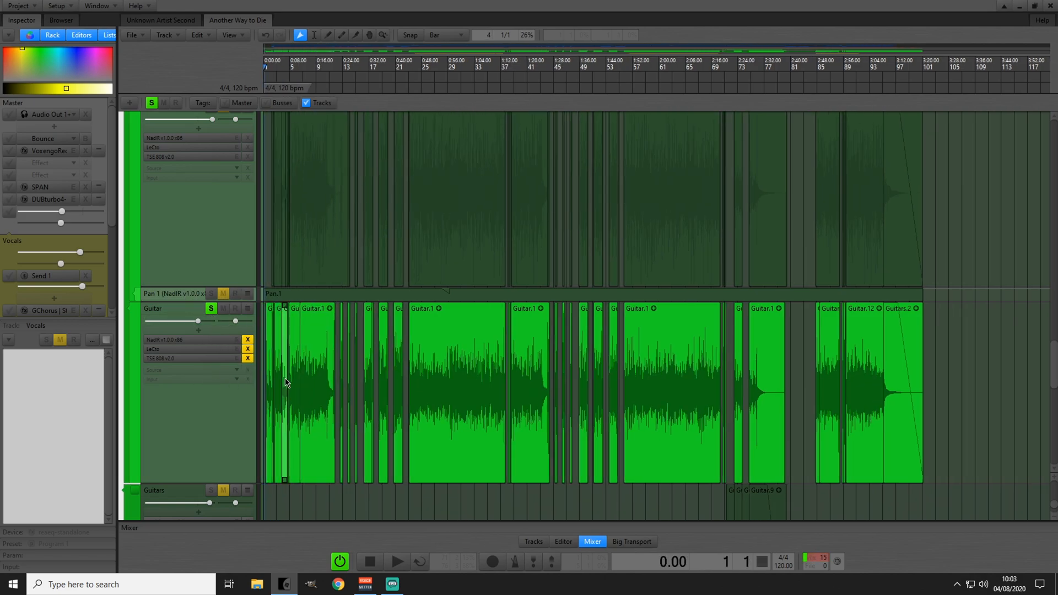
key(space)
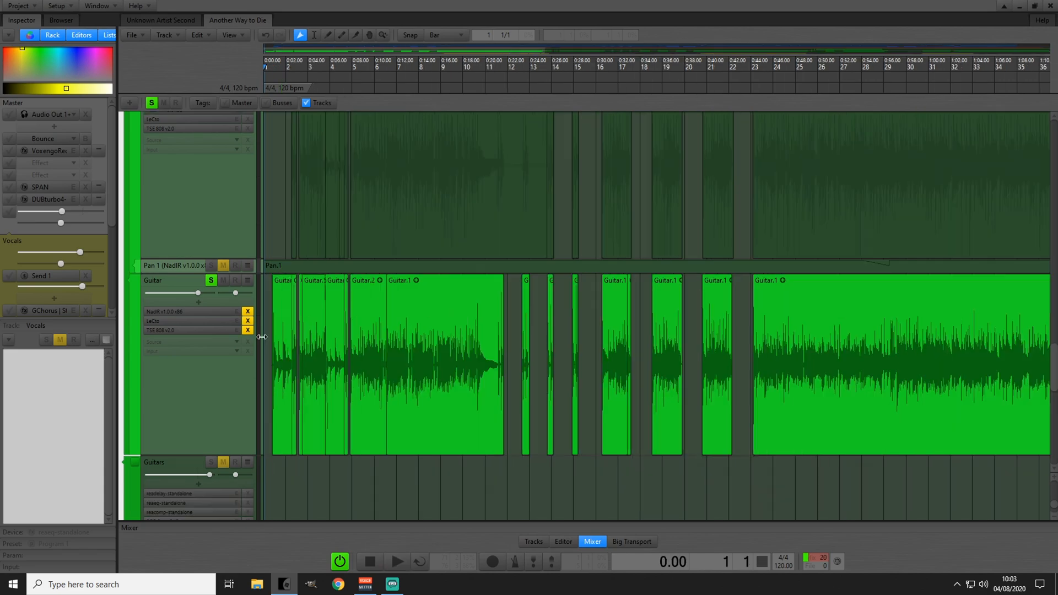
Step: Re-enable NadIR, LeCto and TSE 808 on the lower Guitar track and play it from its first clip
click(248, 332)
click(248, 322)
click(282, 330)
key(space)
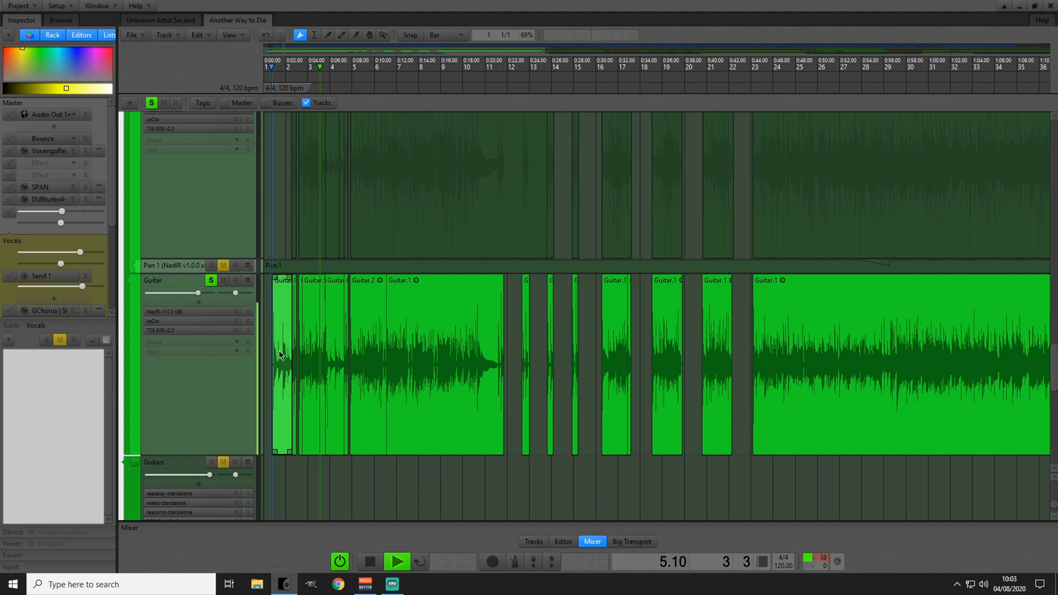
key(space)
Step: Unsolo the lower Guitar track and compare the opening waveforms of both Guitar tracks up close
double_click(223, 330)
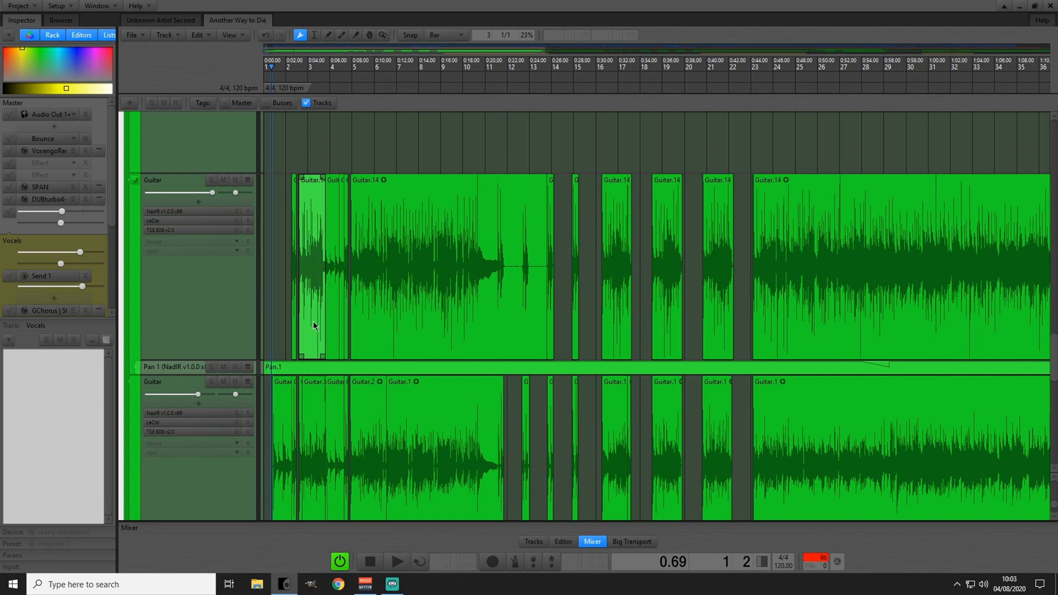
drag(283, 326, 258, 327)
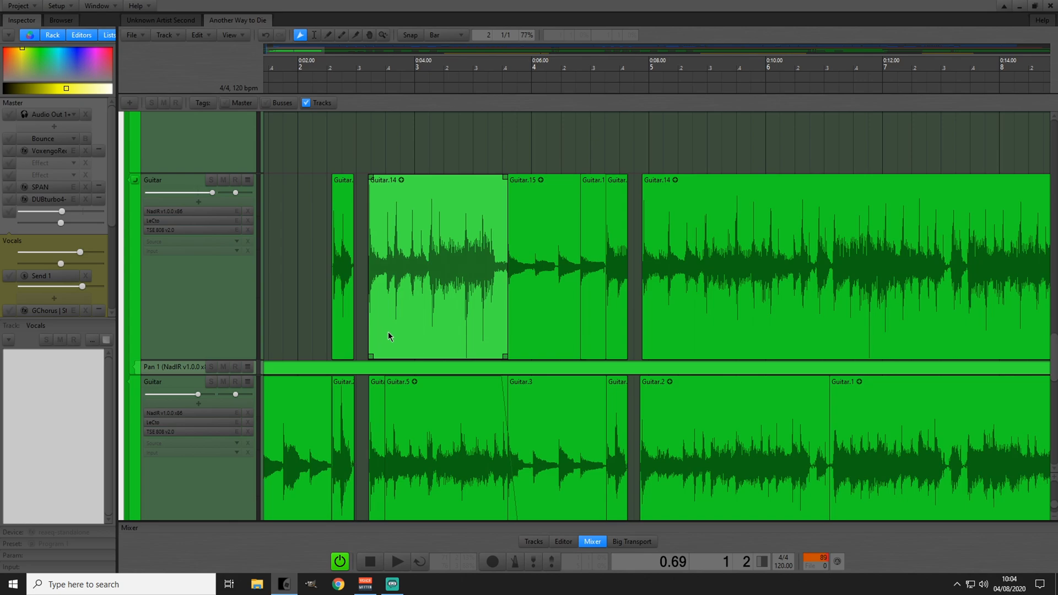
scroll(451, 335, up, 4)
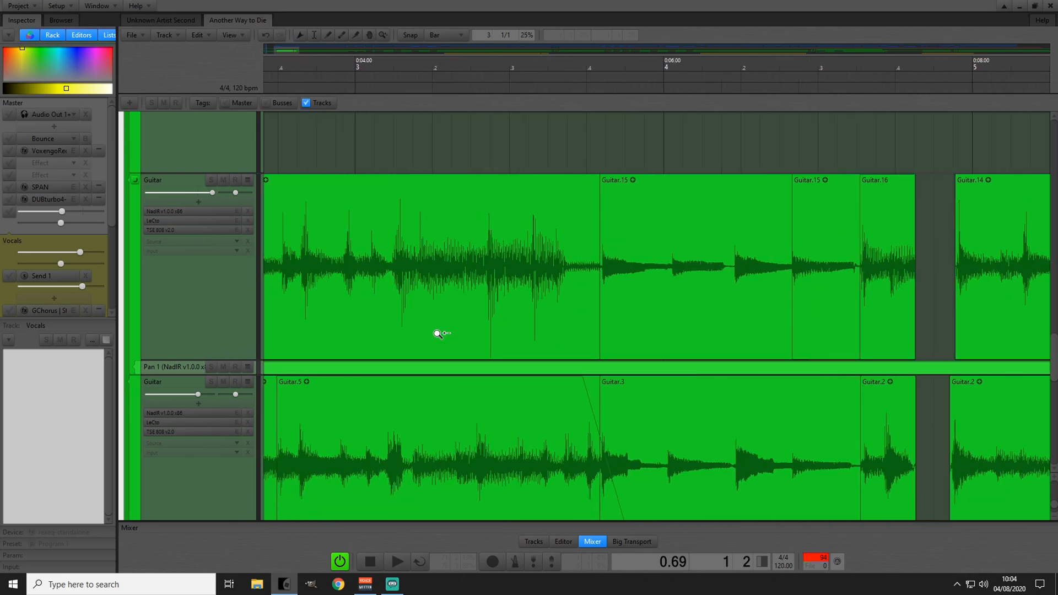
drag(385, 344, 475, 318)
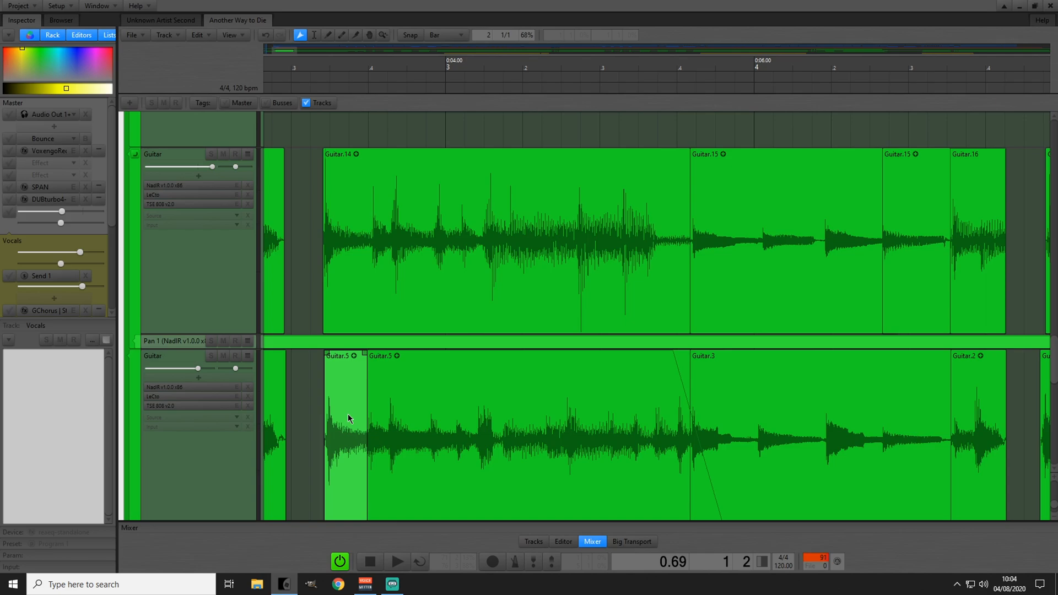
Step: Solo both Guitar tracks and play them together from just before the upper track's first Guitar.14 clip
click(212, 155)
click(211, 356)
click(322, 268)
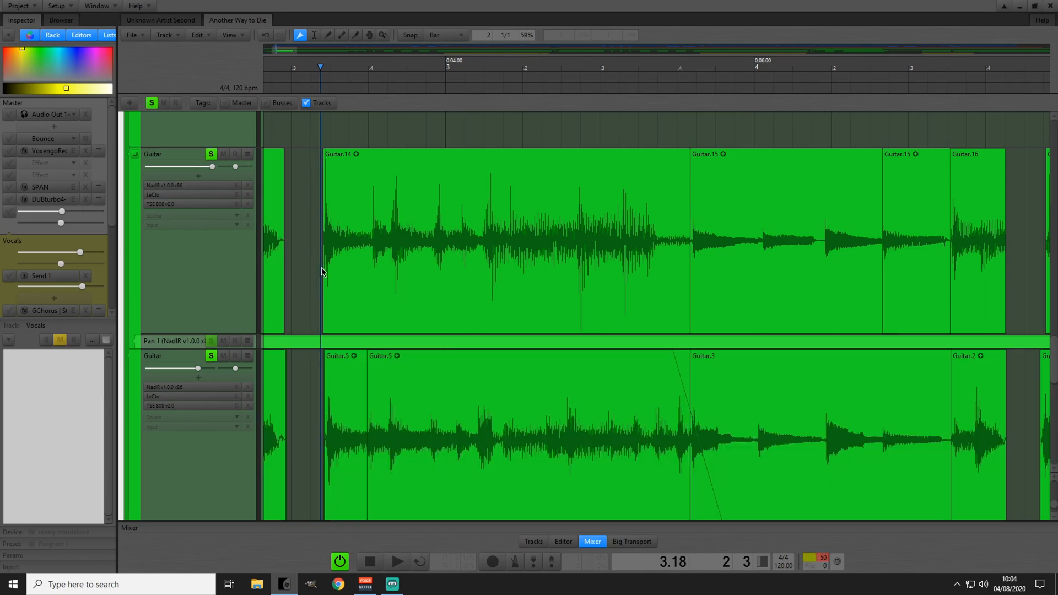
drag(323, 268, 319, 269)
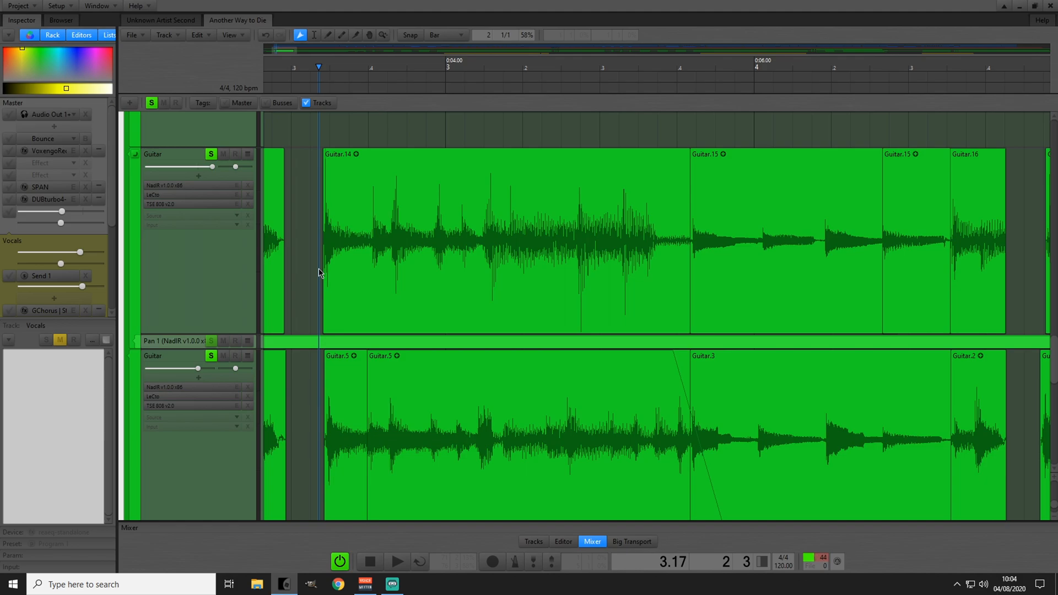
key(space)
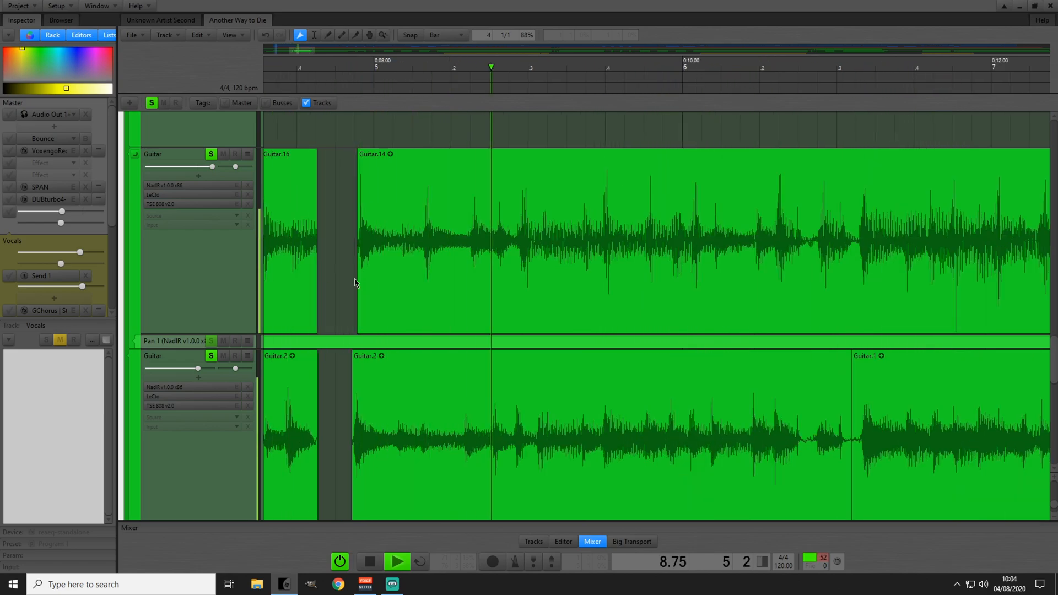
key(space)
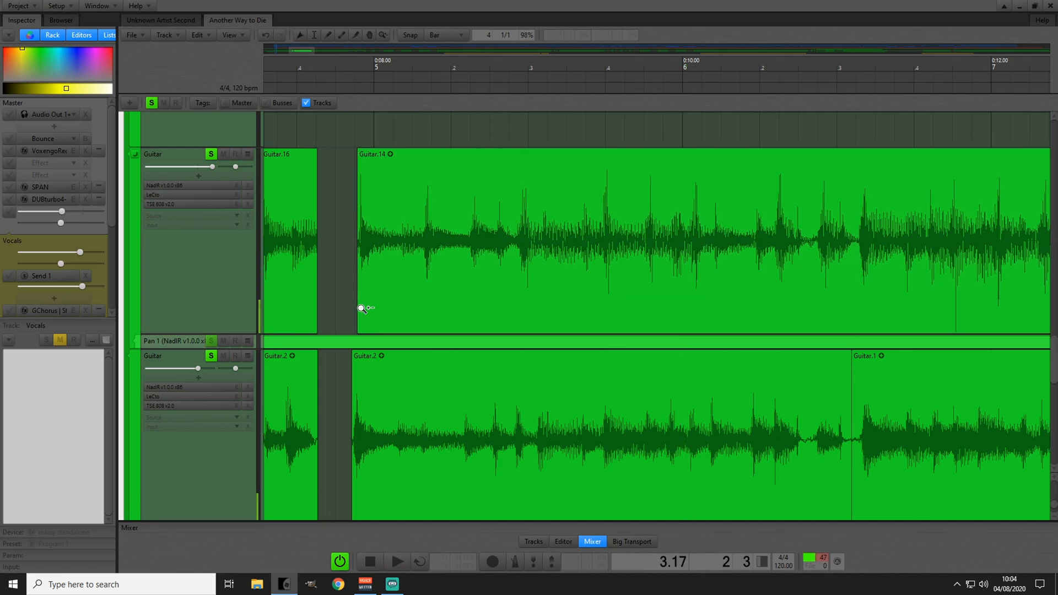
Step: Open the lower Guitar track's TSE 808 plugin and bypass NadIR and LeCto on both Guitar tracks
scroll(368, 310, down, 4)
drag(316, 299, 661, 278)
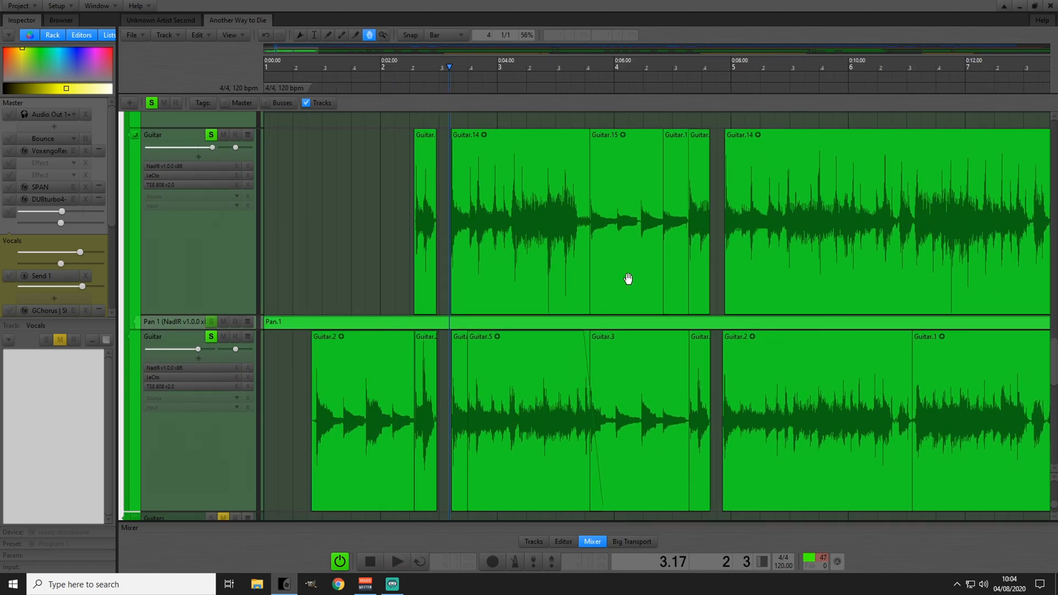
double_click(229, 389)
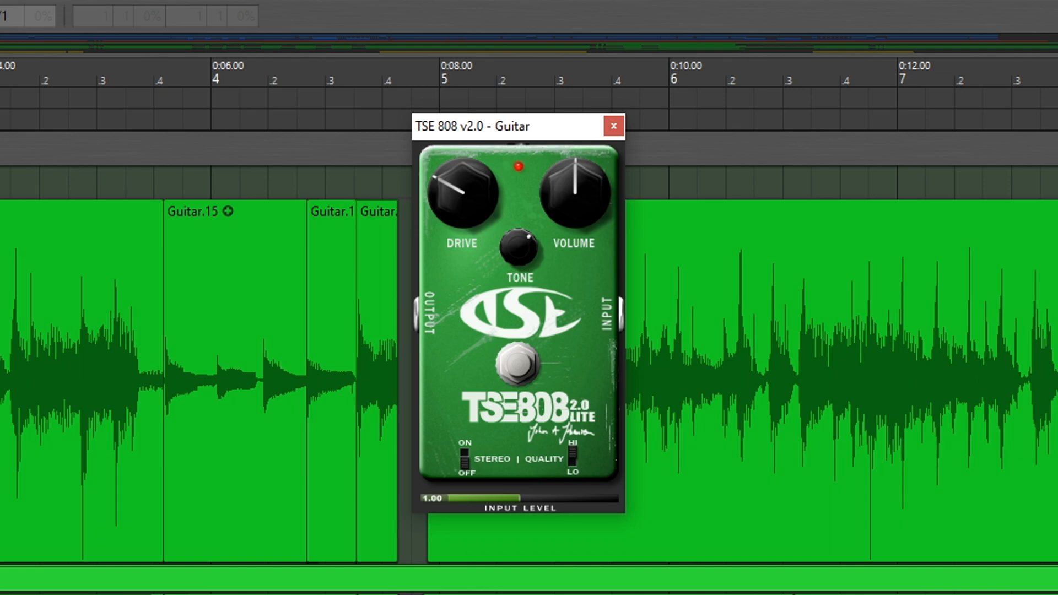
click(217, 311)
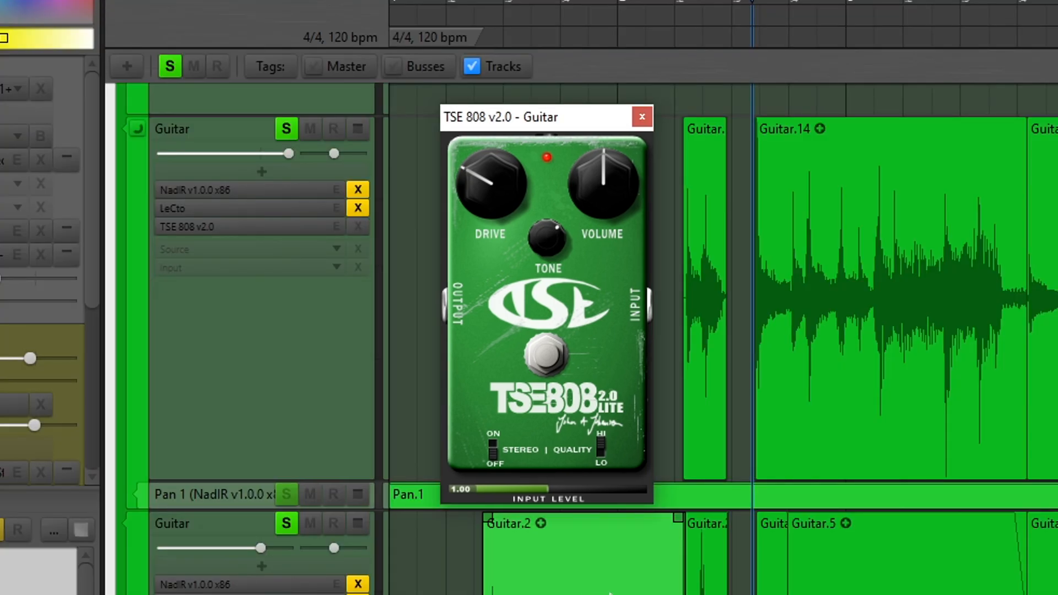
Step: Play both soloed Guitar tracks with only TSE 808 active, starting just before the Guitar.14 clip
drag(736, 536, 751, 531)
key(space)
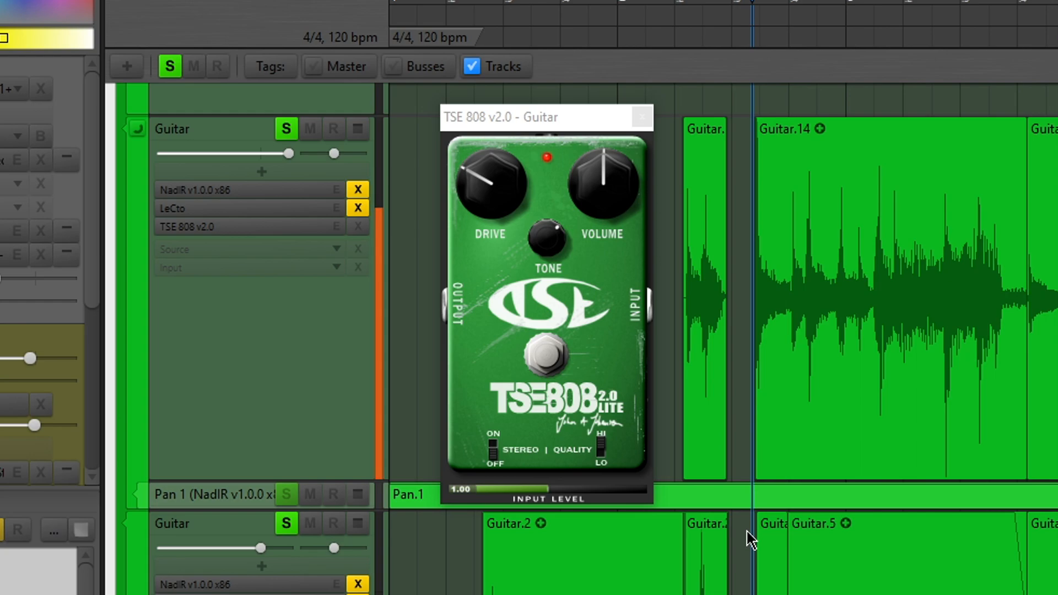
key(space)
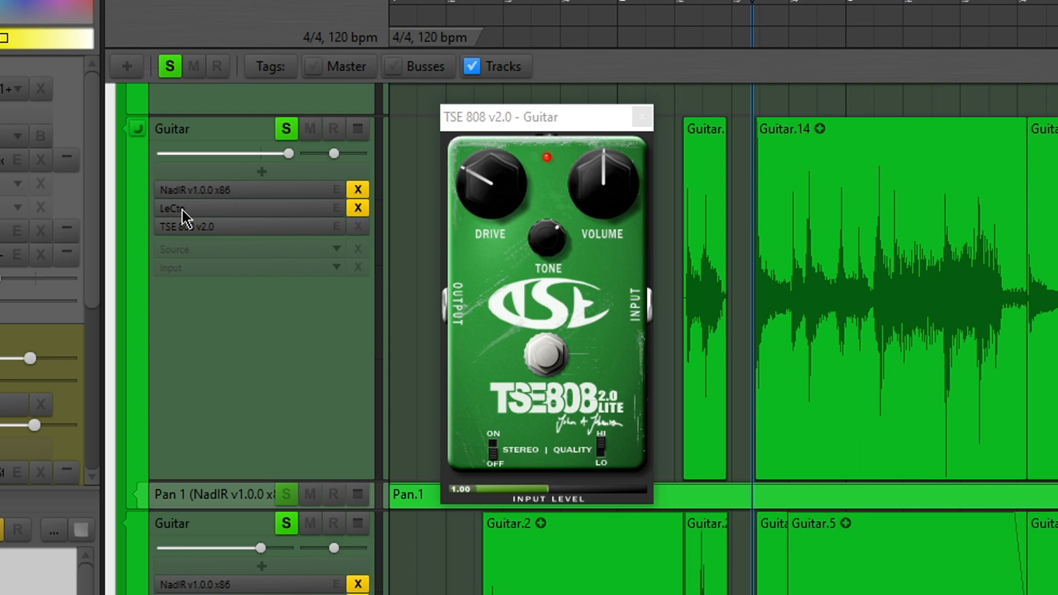
Step: Re-enable LeCto on both Guitar tracks and place their two LeCto plugin windows side by side
click(358, 208)
click(221, 594)
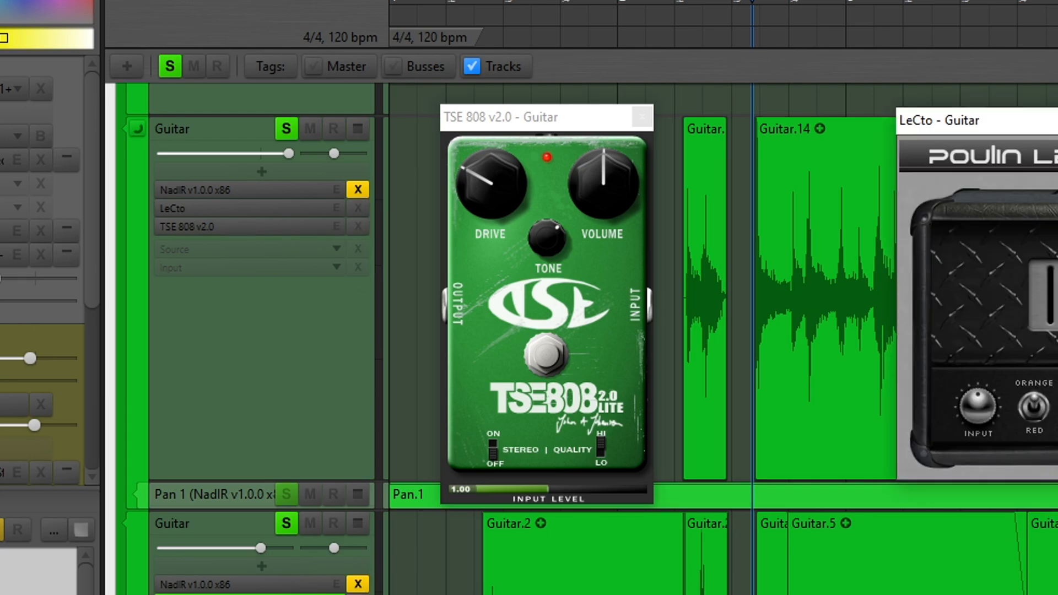
click(210, 209)
drag(640, 194, 507, 123)
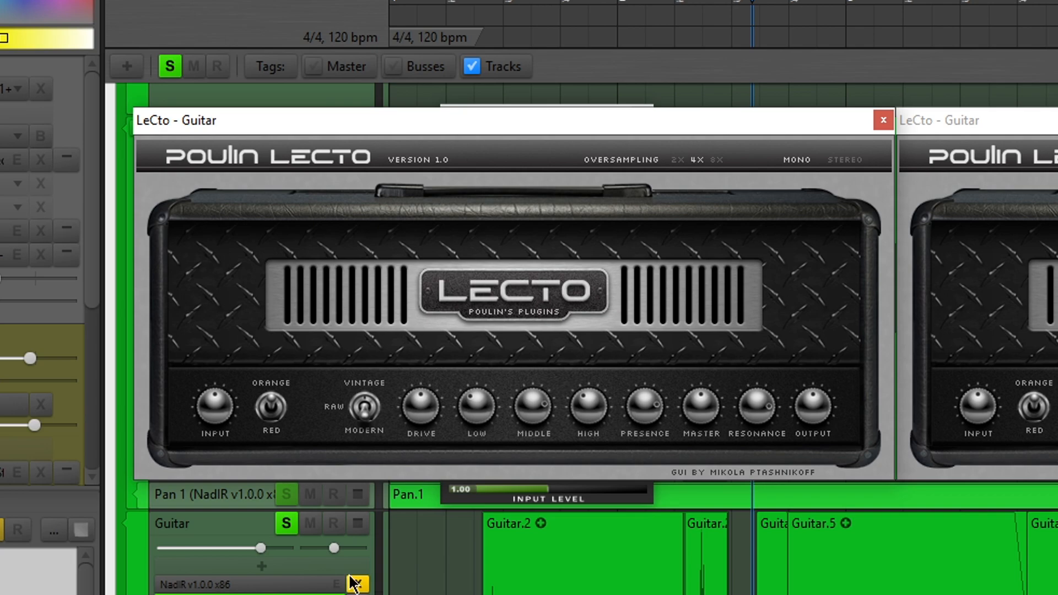
click(640, 518)
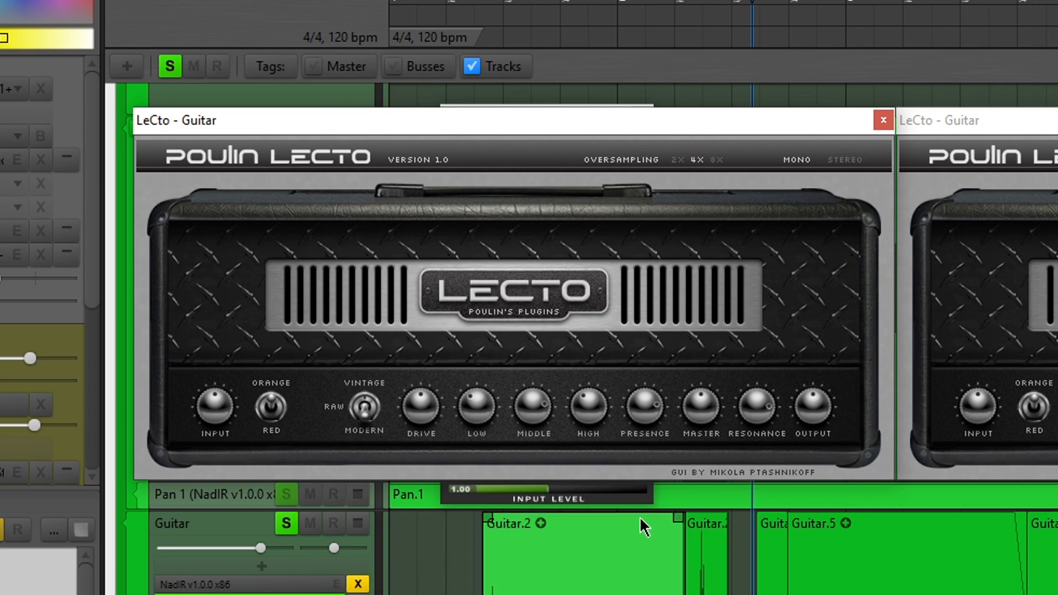
click(630, 499)
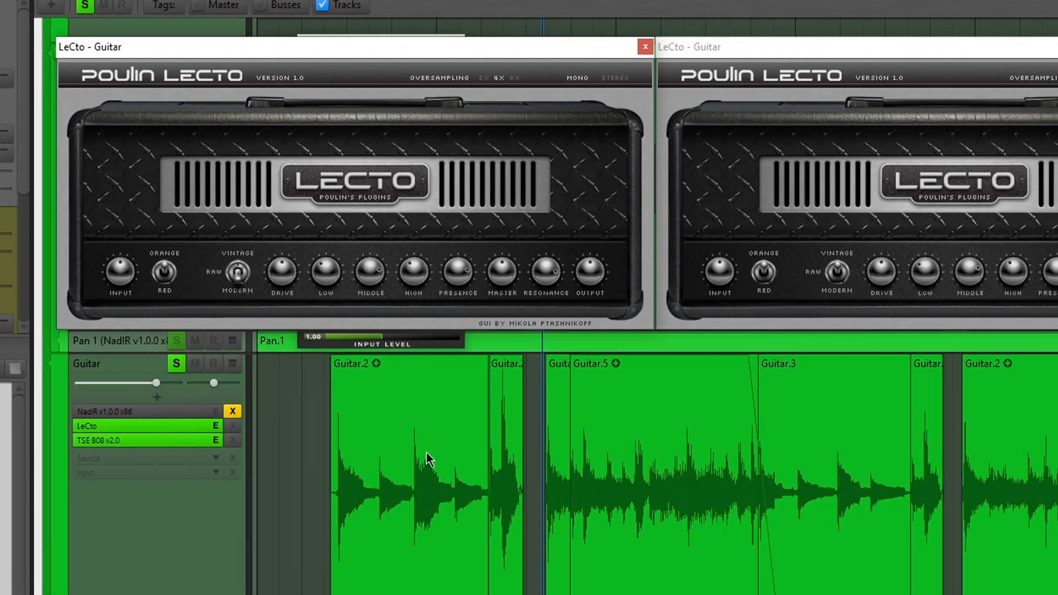
click(106, 364)
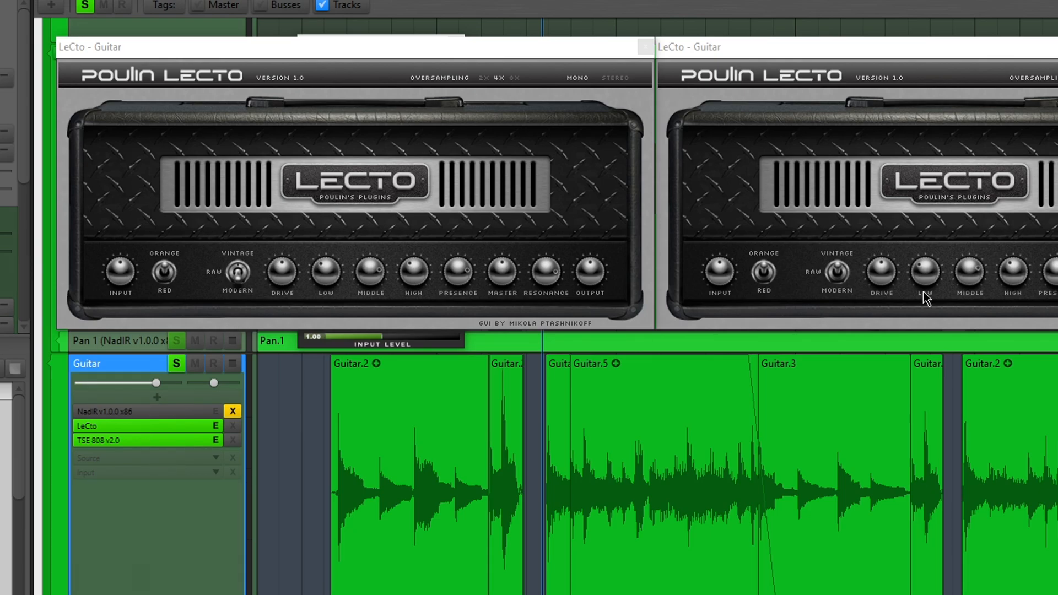
Step: Play both soloed Guitar tracks with TSE 808 and LeCto active from just before the lower track's first Guitar.2 clip, and close the plugin windows
drag(418, 43, 517, 39)
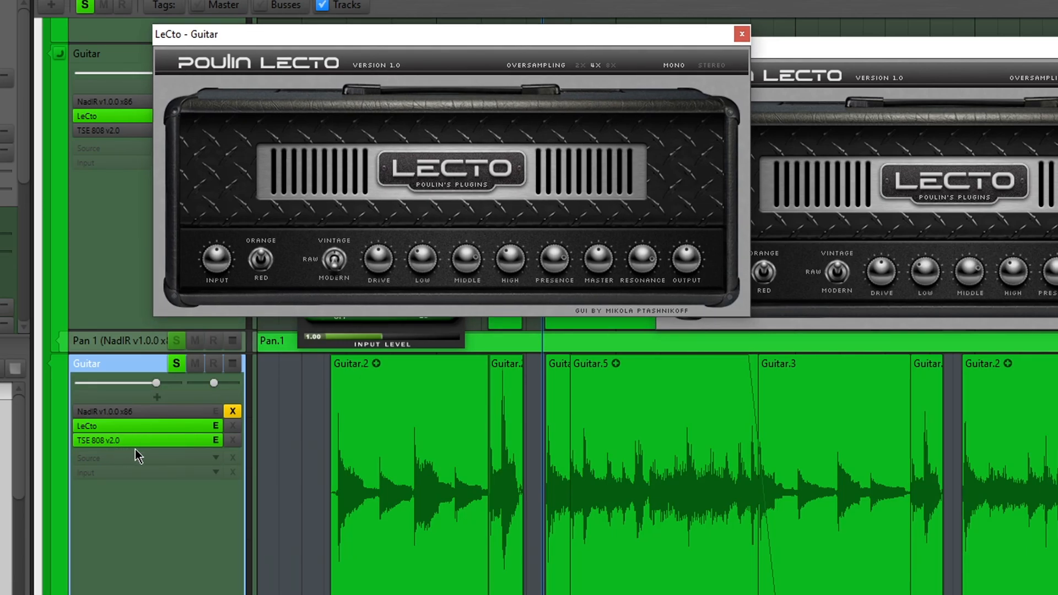
click(384, 449)
click(327, 430)
key(space)
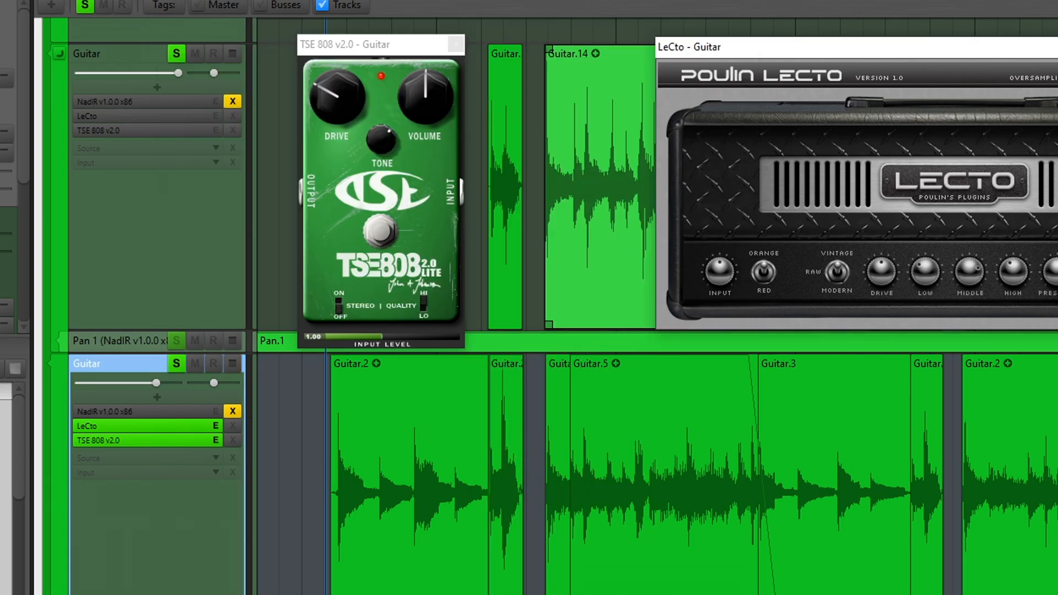
click(1054, 47)
click(455, 44)
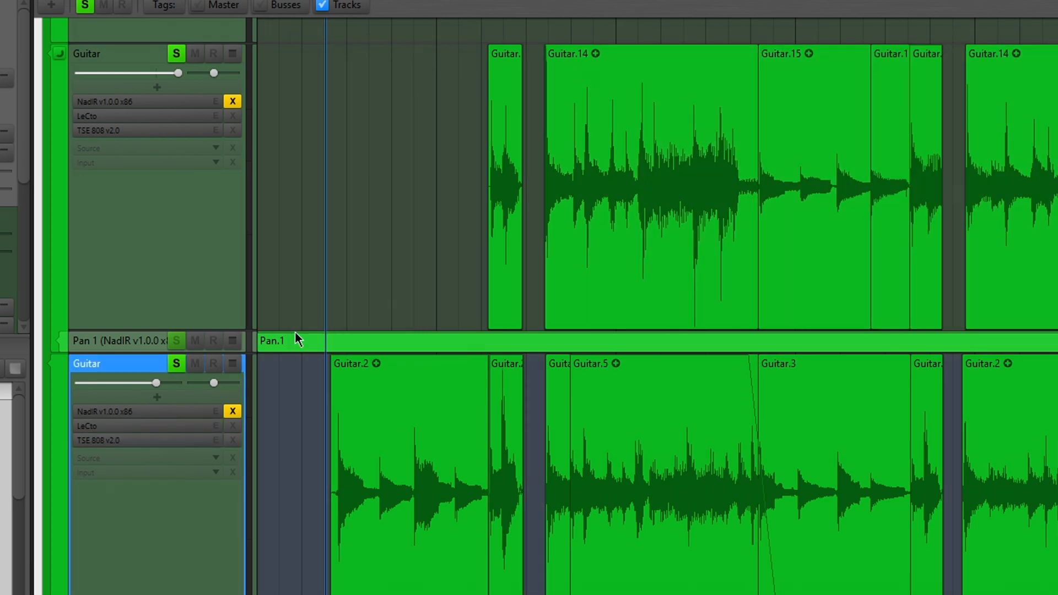
Step: Open the lower Guitar track's NadIR and browse the impulse files in the ir1 folder of GuitarHacksImpulses
double_click(141, 412)
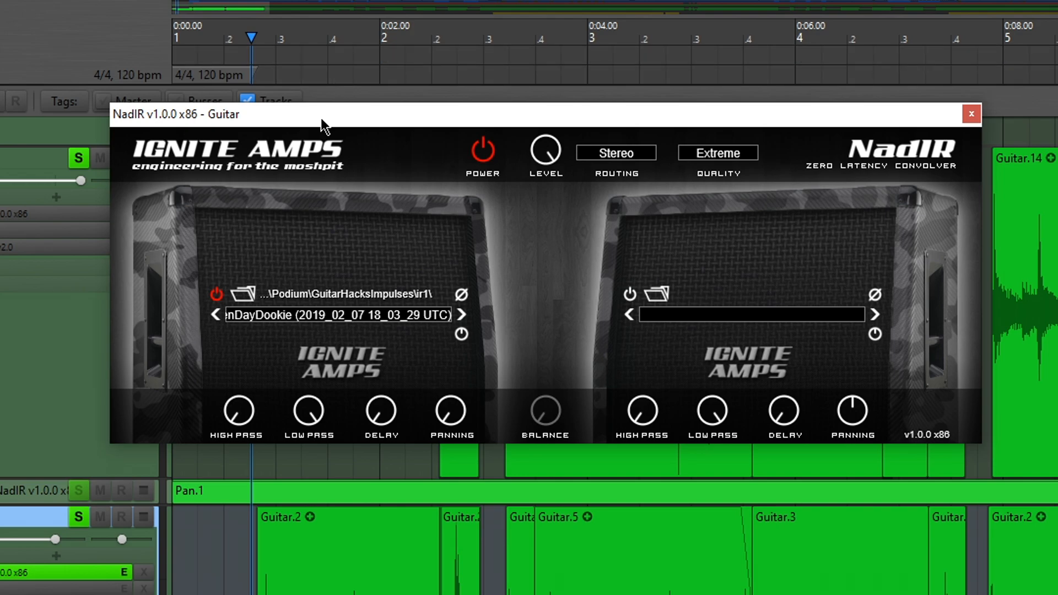
double_click(22, 220)
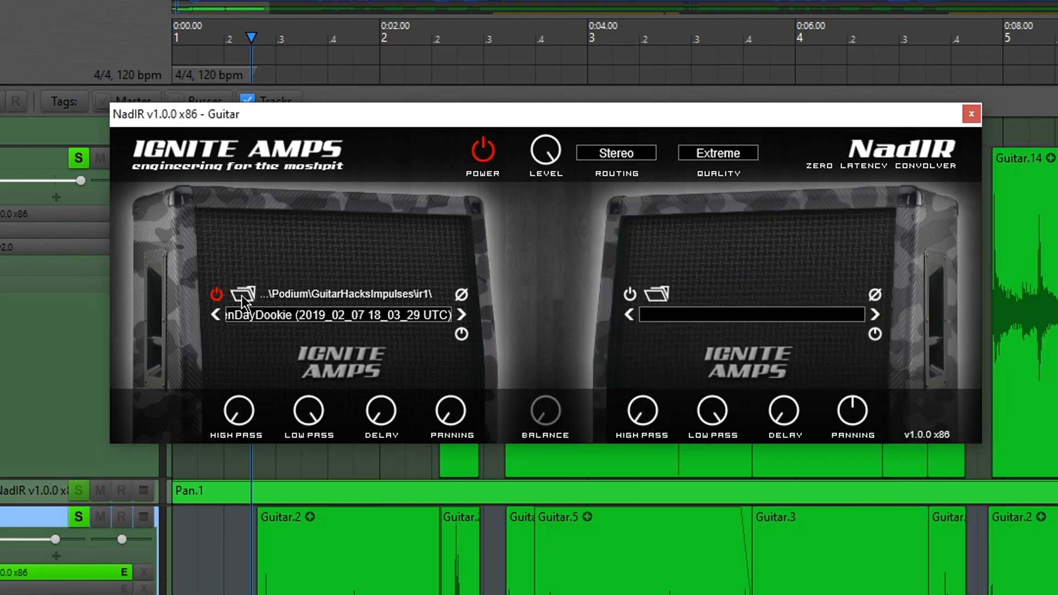
click(241, 296)
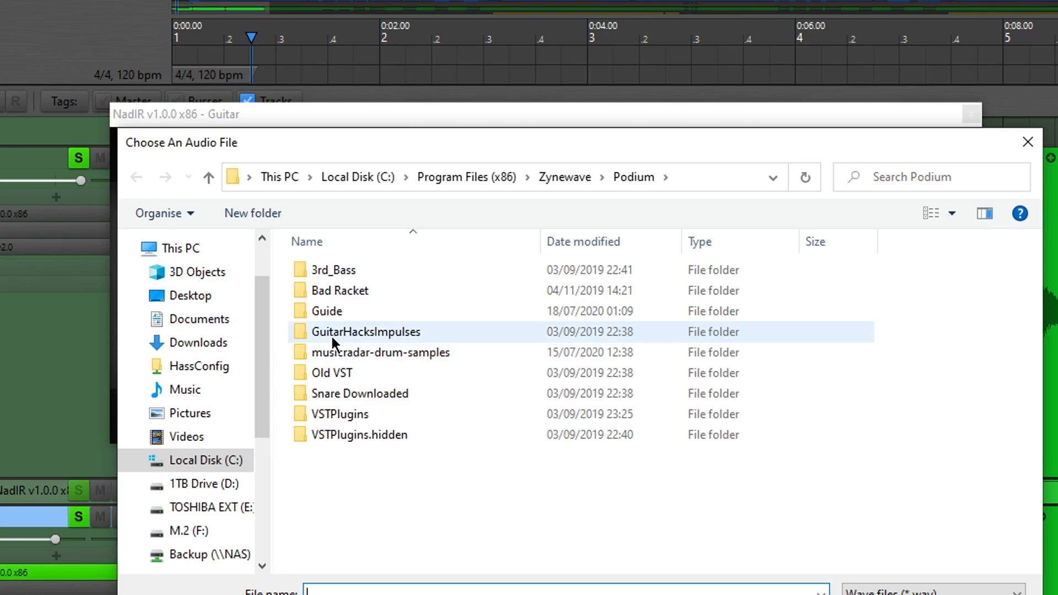
double_click(331, 334)
click(315, 288)
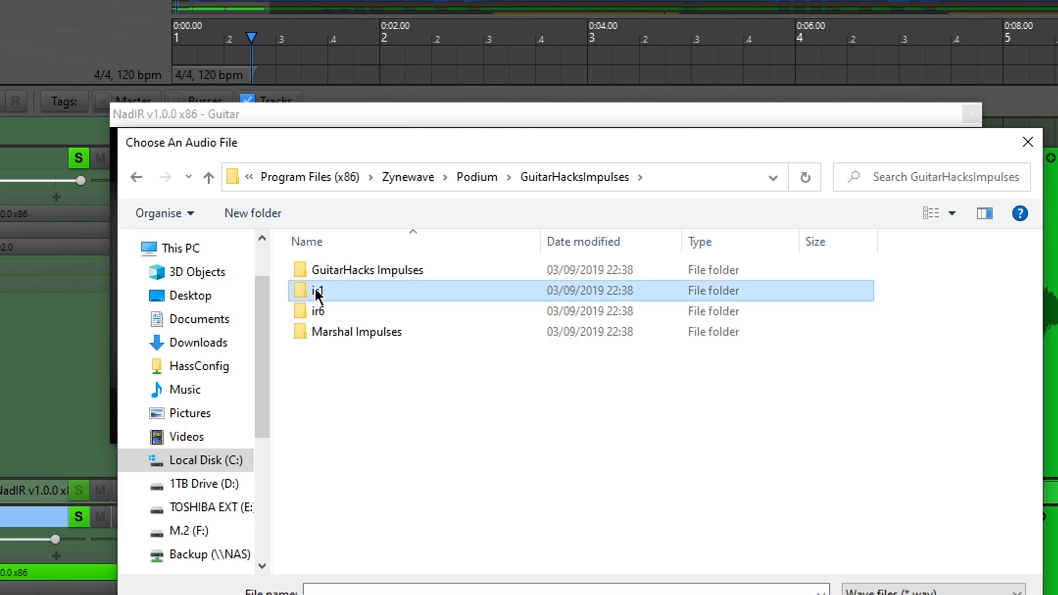
double_click(316, 290)
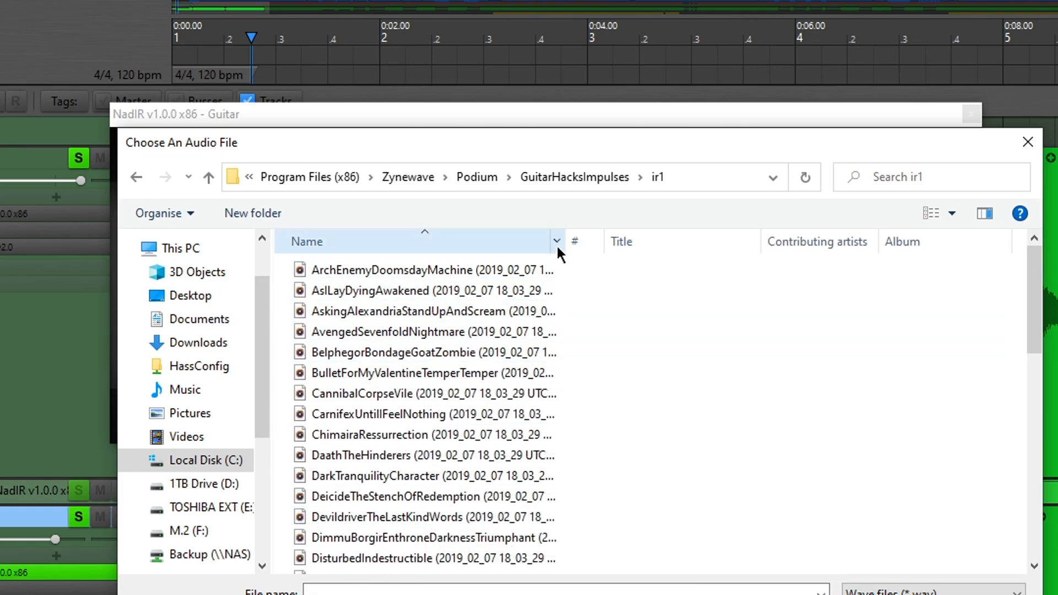
drag(563, 243, 684, 243)
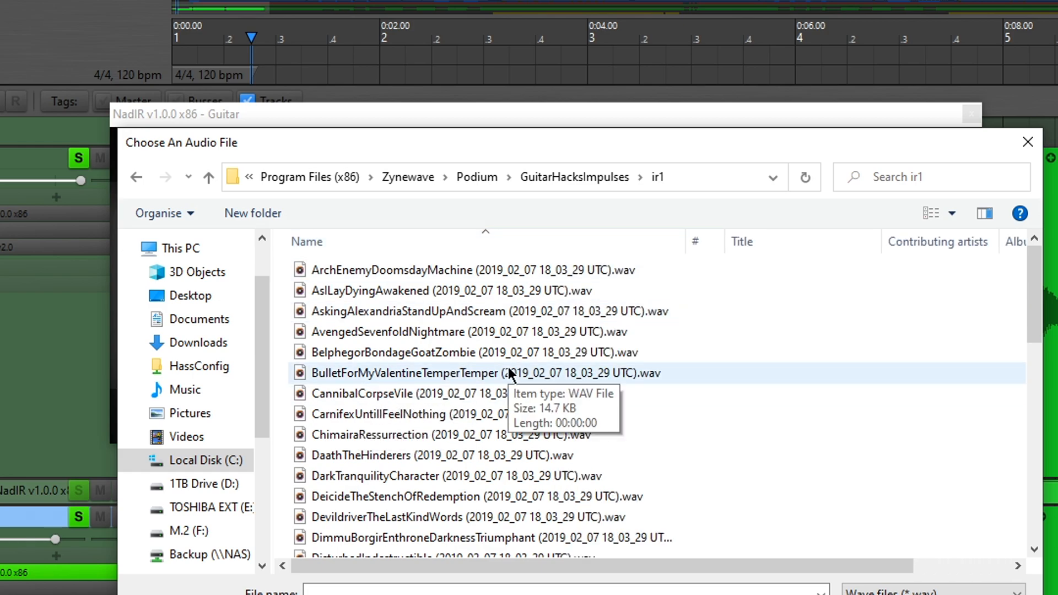
scroll(536, 385, down, 6)
scroll(536, 384, down, 2)
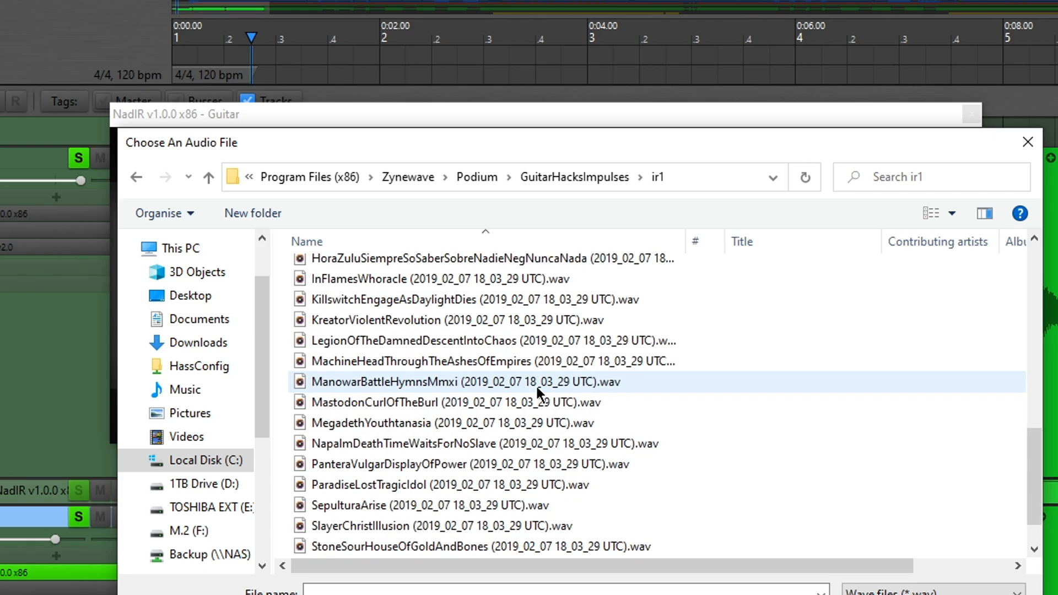
Step: Browse the ir6 and Louder JJ Powertube Impulses Samples folders and leave the file chooser without loading an impulse
click(136, 177)
double_click(337, 307)
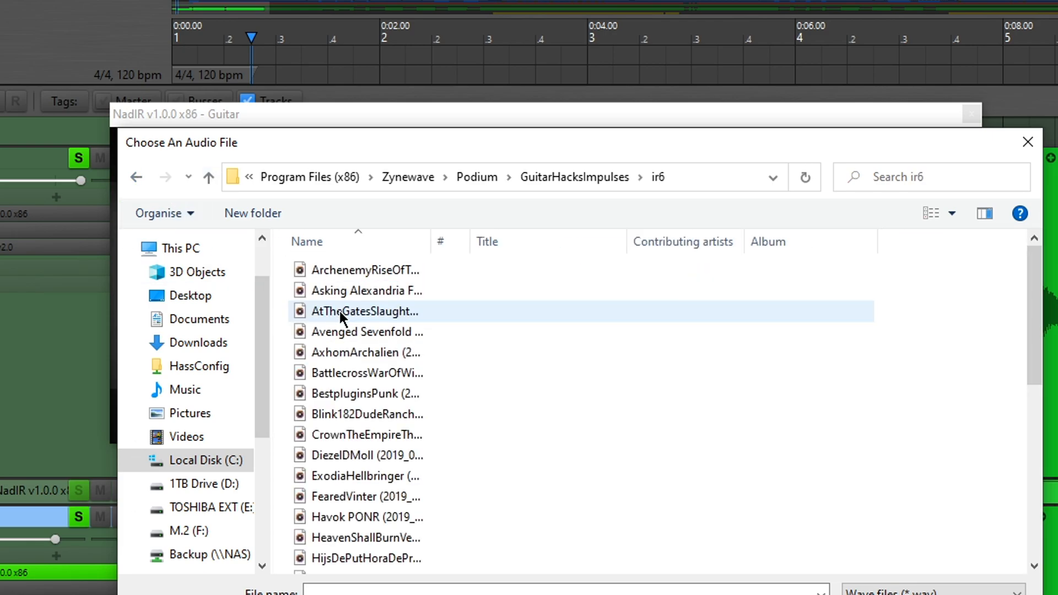
scroll(414, 378, down, 6)
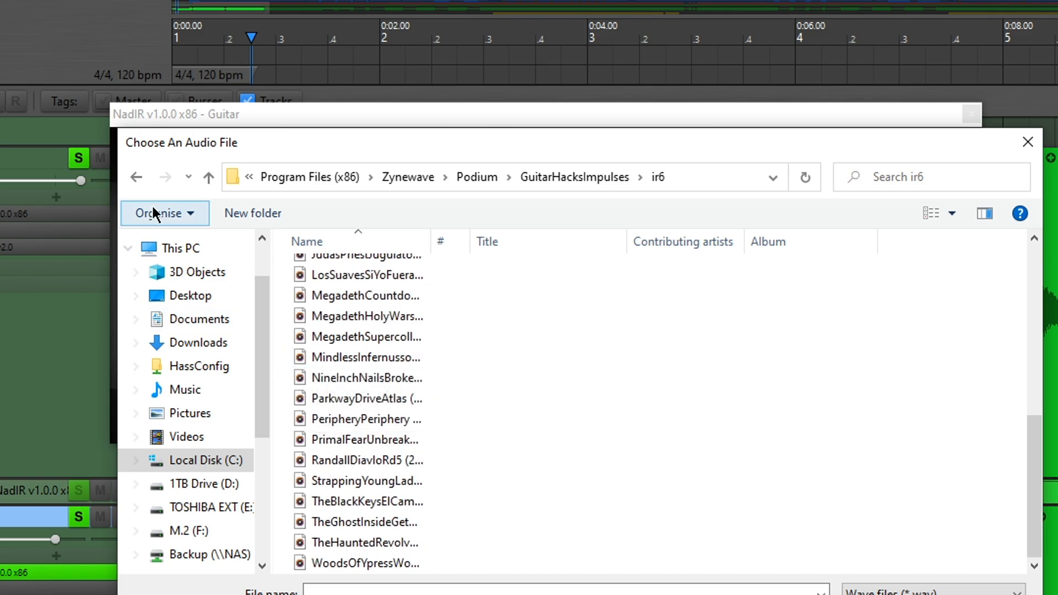
click(137, 176)
double_click(377, 288)
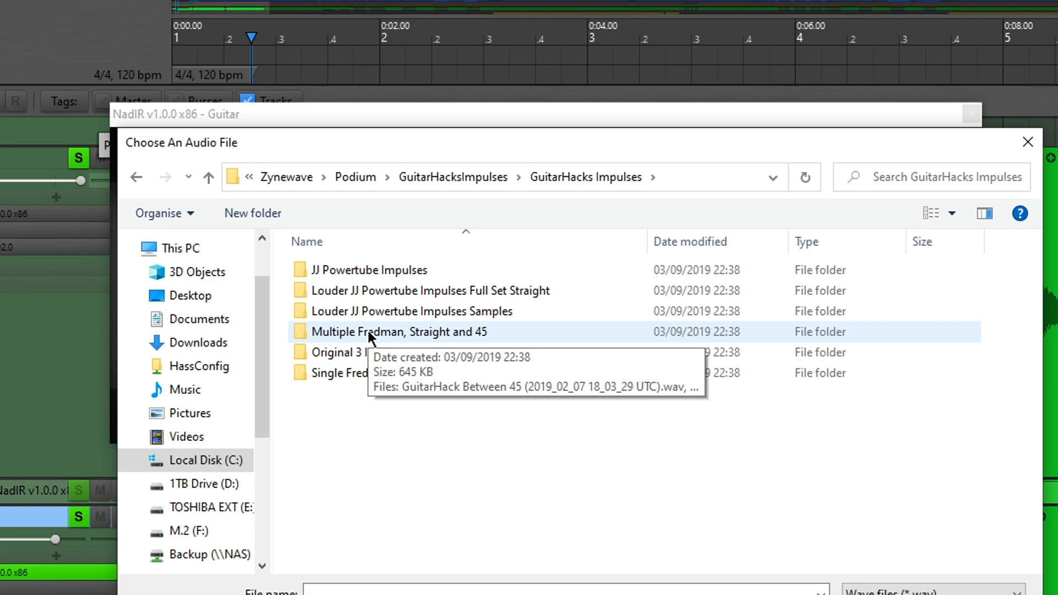
double_click(372, 312)
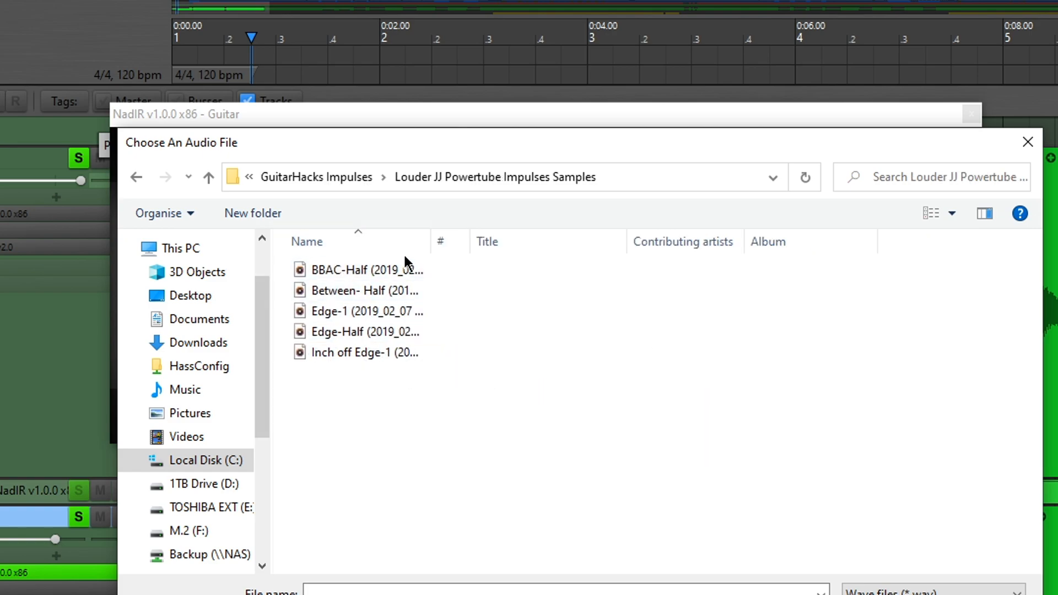
drag(430, 243, 523, 246)
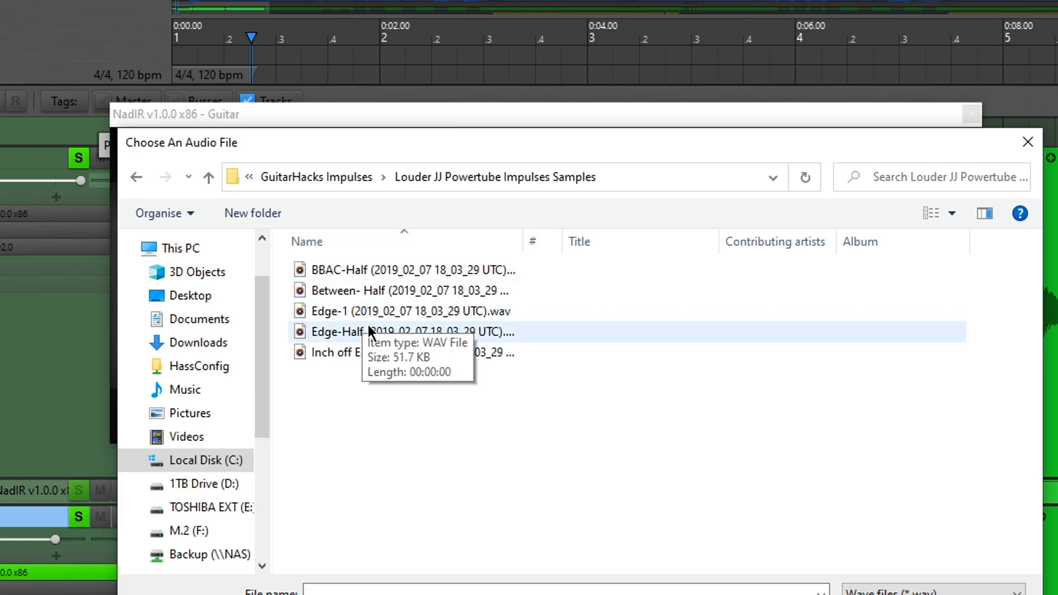
click(136, 177)
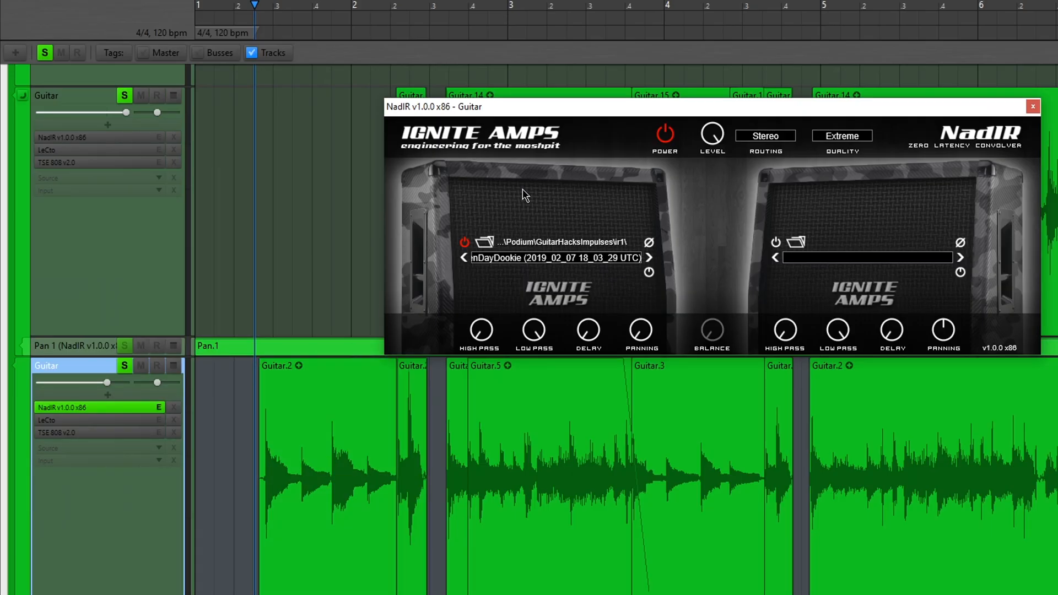
Step: Play the Guitar tracks from just before the Guitar.2 clip while toggling the lower track's NadIR bypass to compare the sound, ending with it enabled
click(240, 277)
key(space)
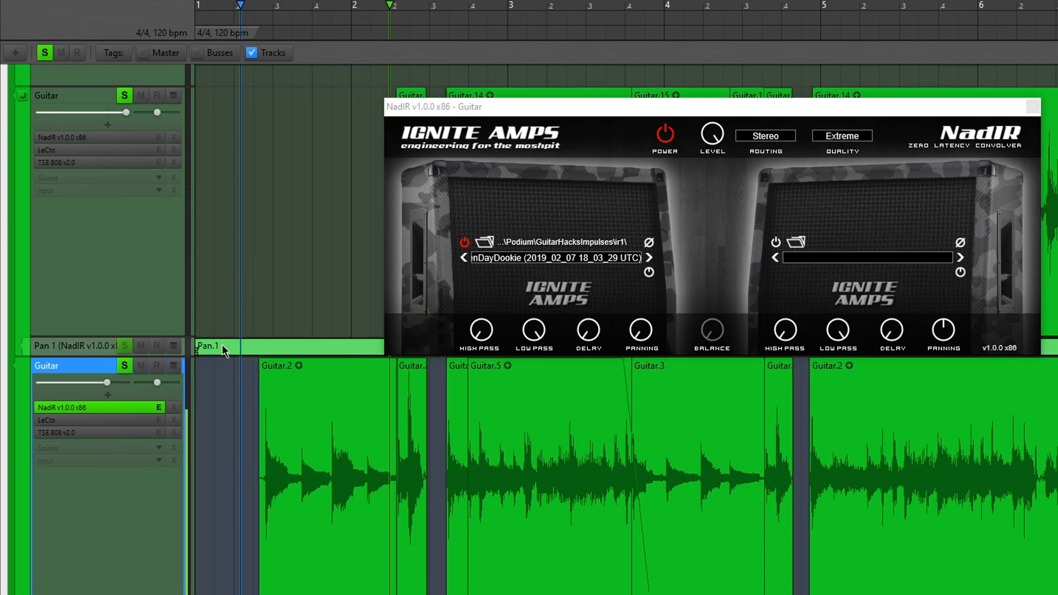
key(space)
click(238, 300)
key(space)
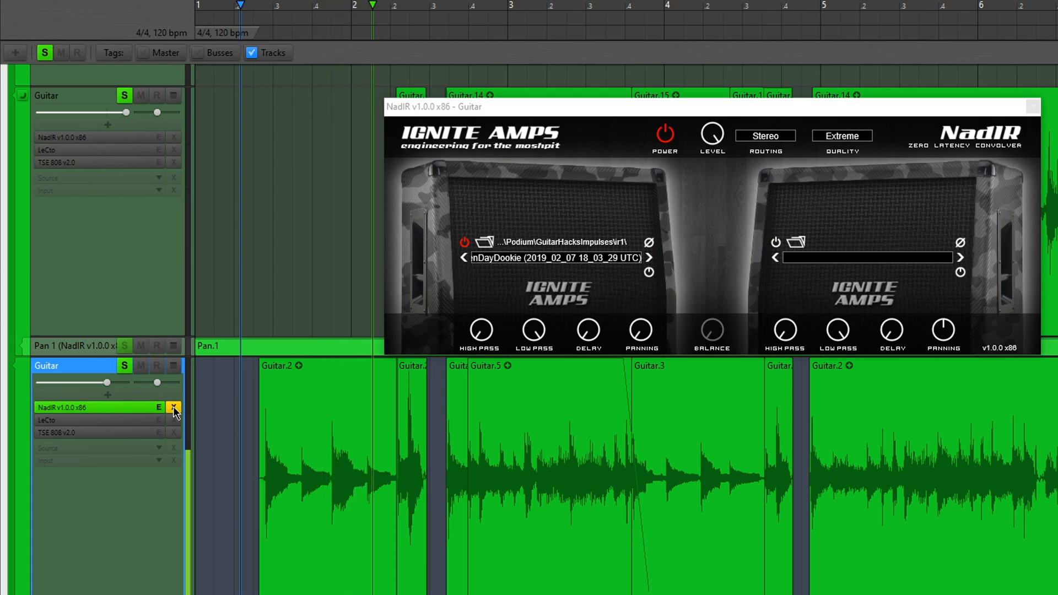
key(space)
key(space)
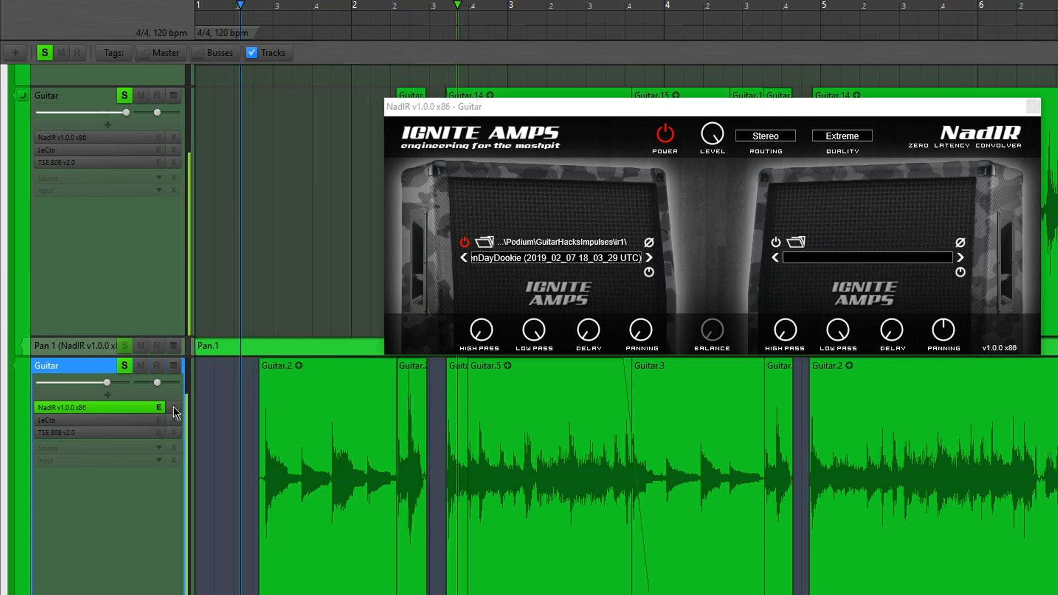
drag(661, 116, 415, 236)
key(space)
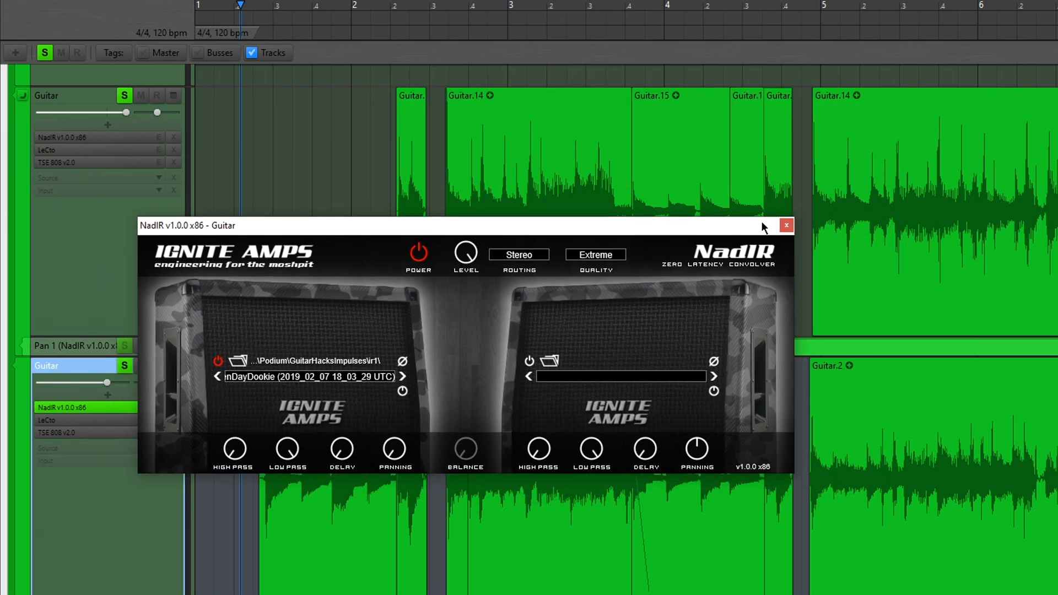
Step: Close NadIR and briefly view the lower Guitar track's LeCto settings
click(787, 226)
double_click(67, 420)
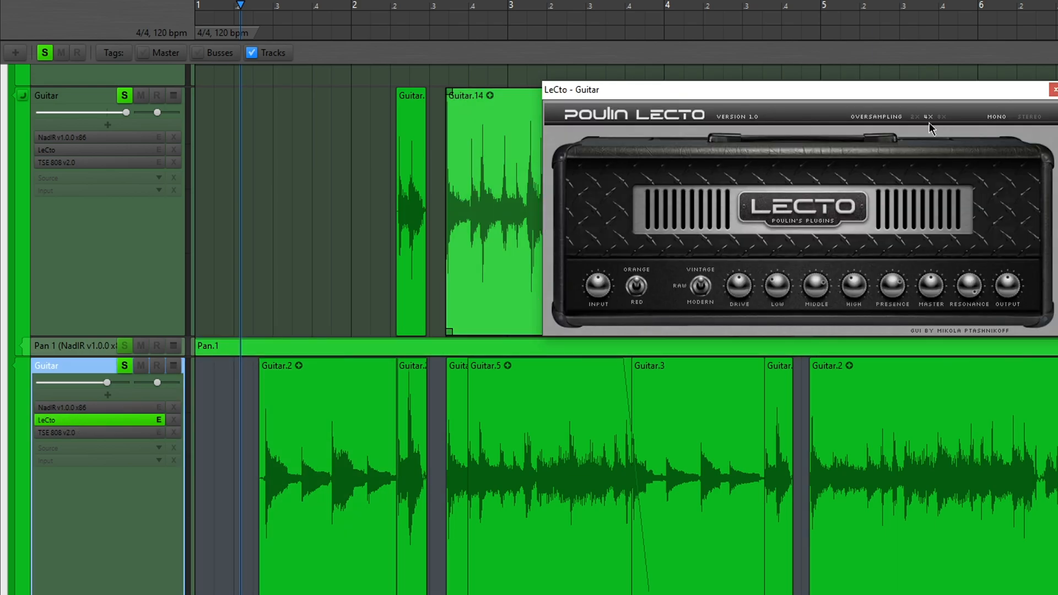
click(1054, 90)
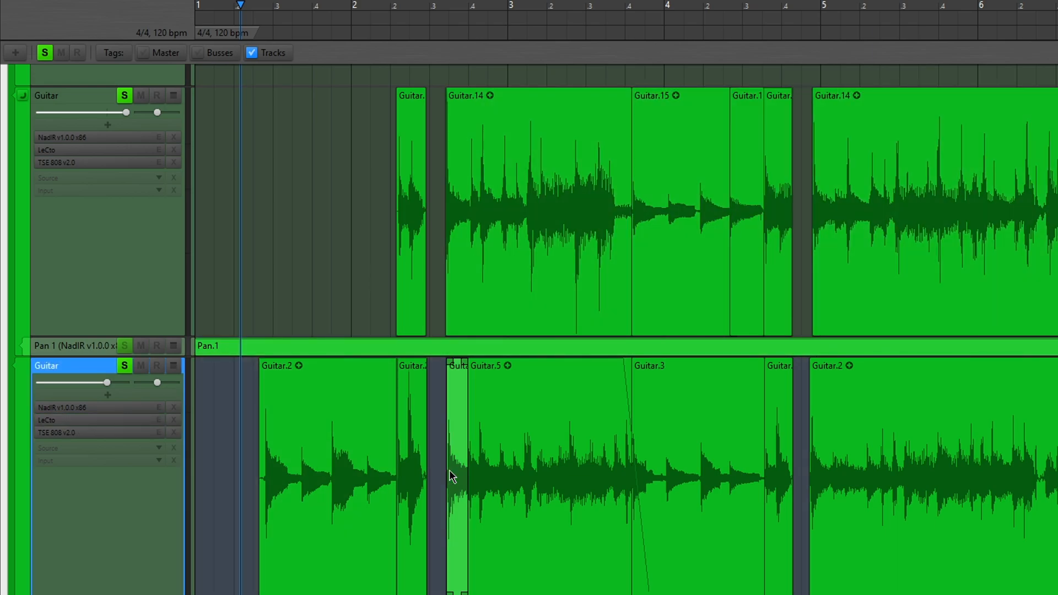
Step: Examine where the clips start on the two Guitar tracks and how the Pan 1 lane between them runs around bar 28
scroll(429, 374, down, 3)
scroll(429, 375, up, 8)
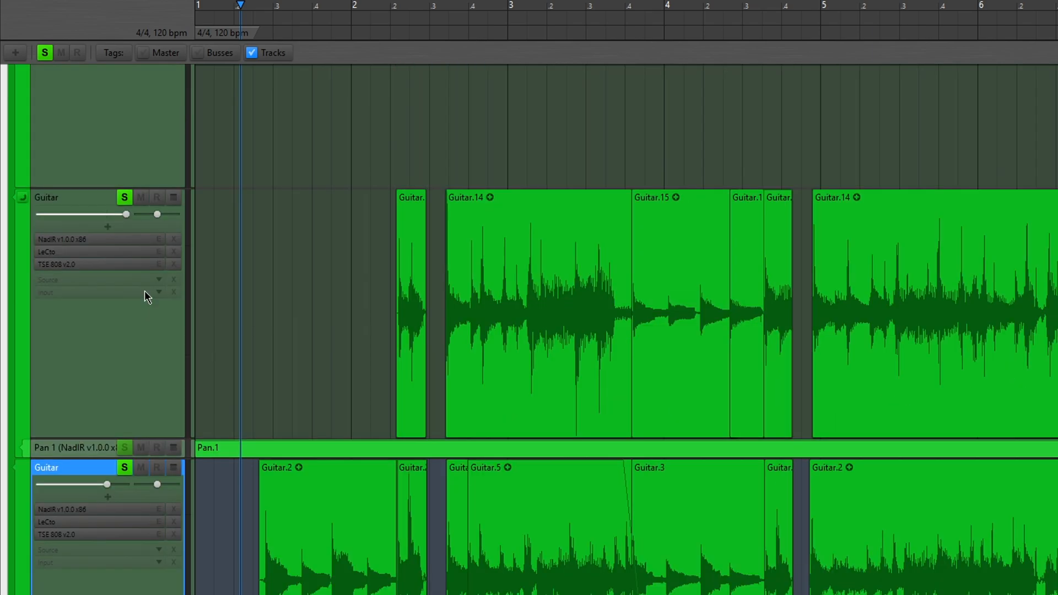
scroll(459, 313, up, 6)
scroll(371, 353, down, 7)
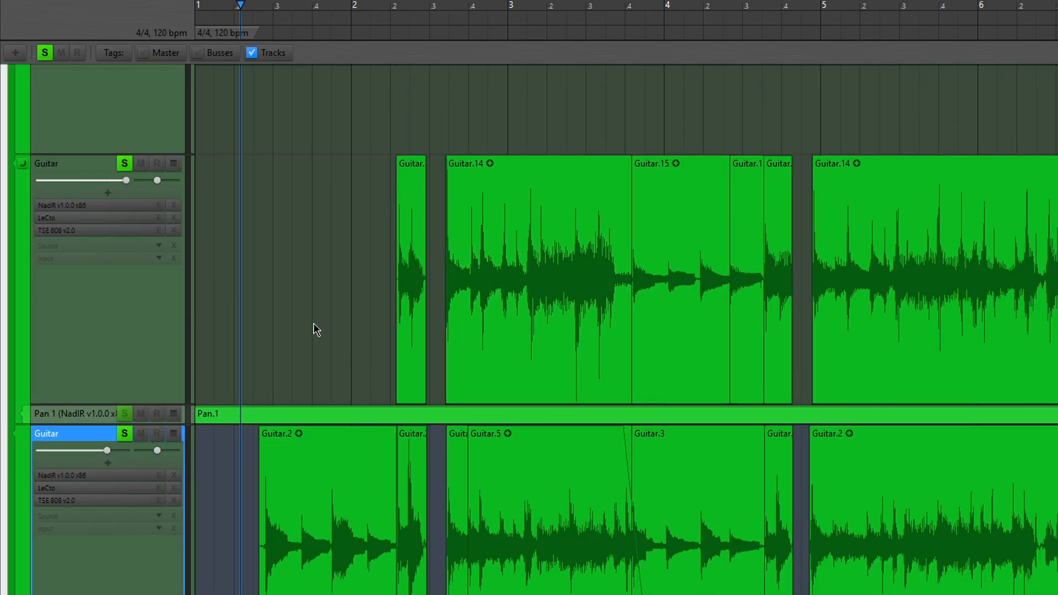
scroll(325, 339, down, 2)
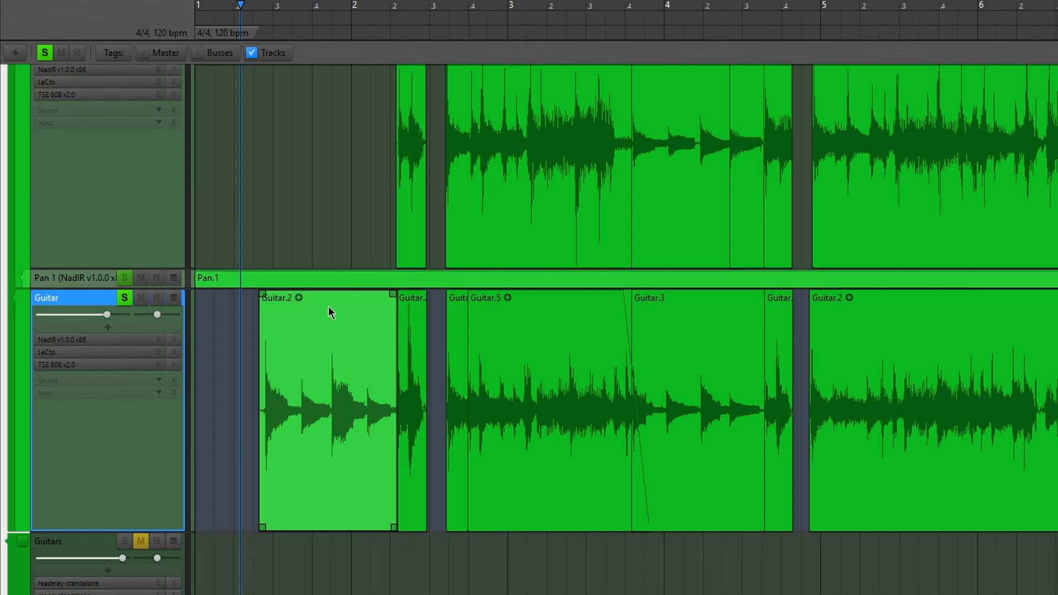
click(390, 236)
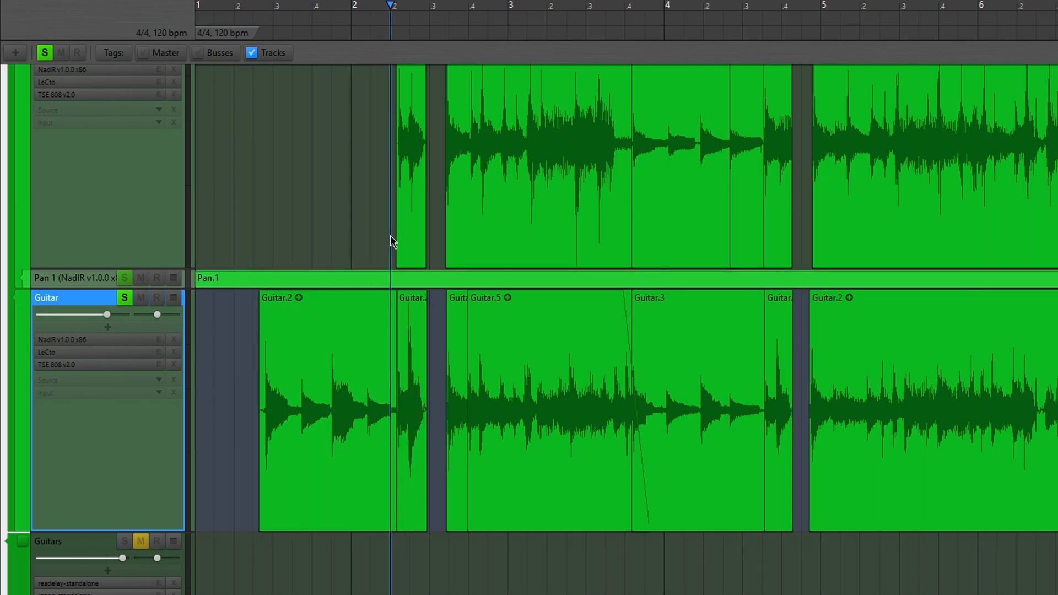
click(262, 395)
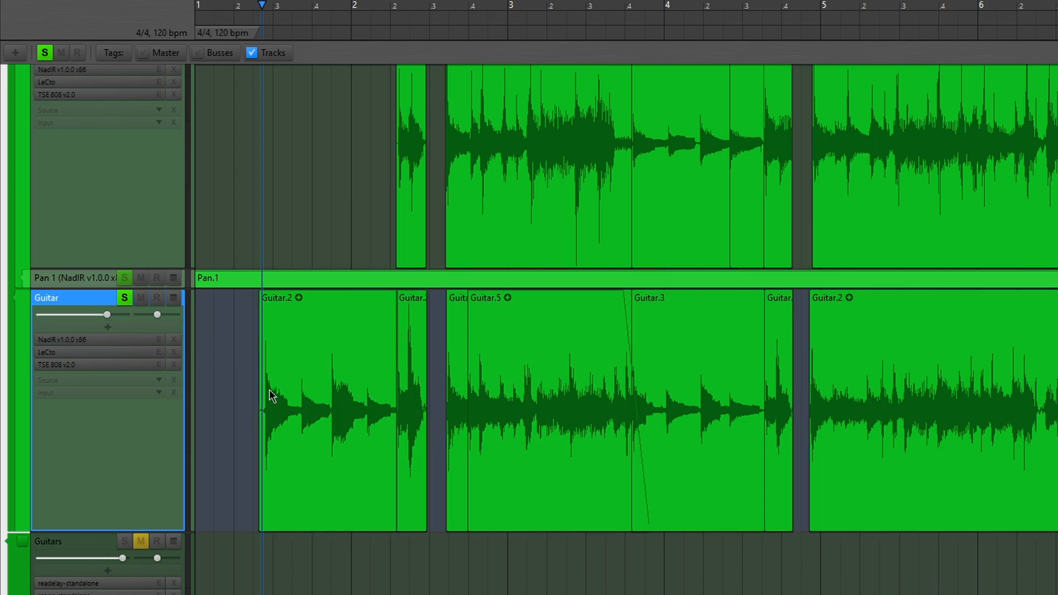
click(544, 408)
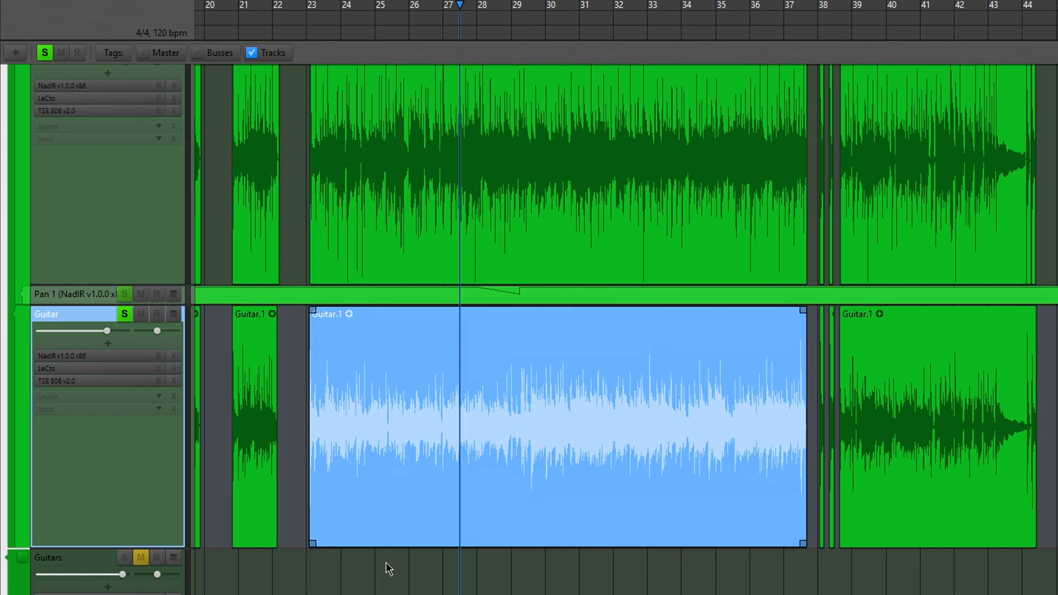
click(309, 572)
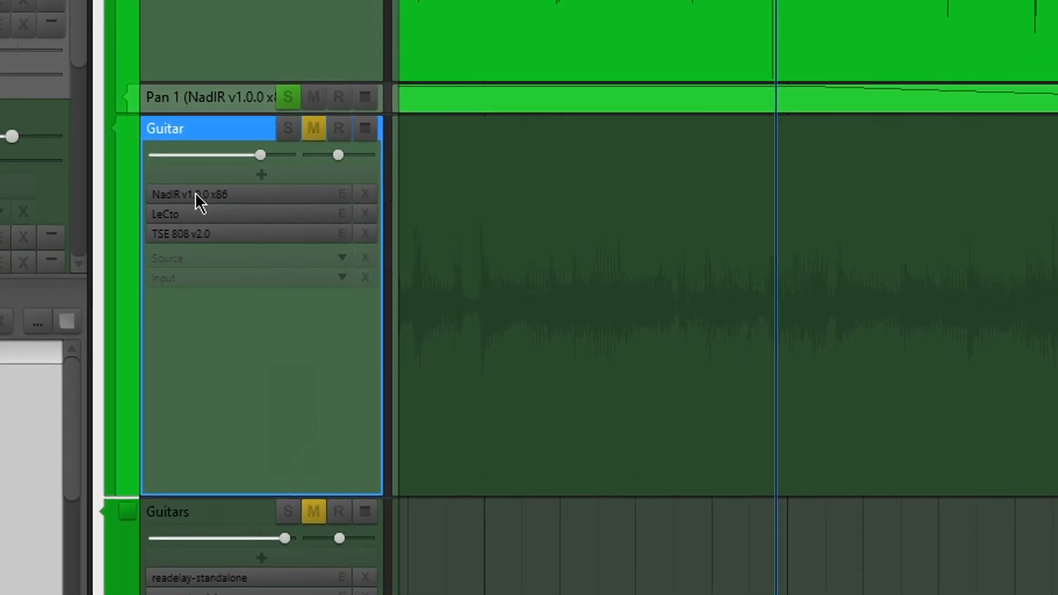
Step: Add an automation lane for NadIR's Pan 1 parameter on the lower Guitar track
right_click(127, 250)
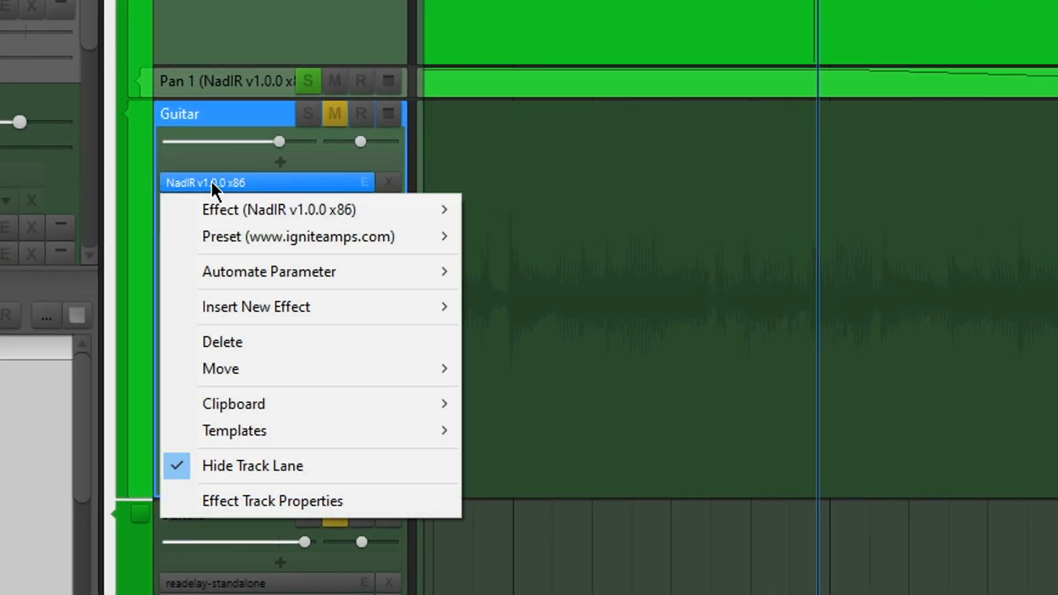
mouse_move(284, 270)
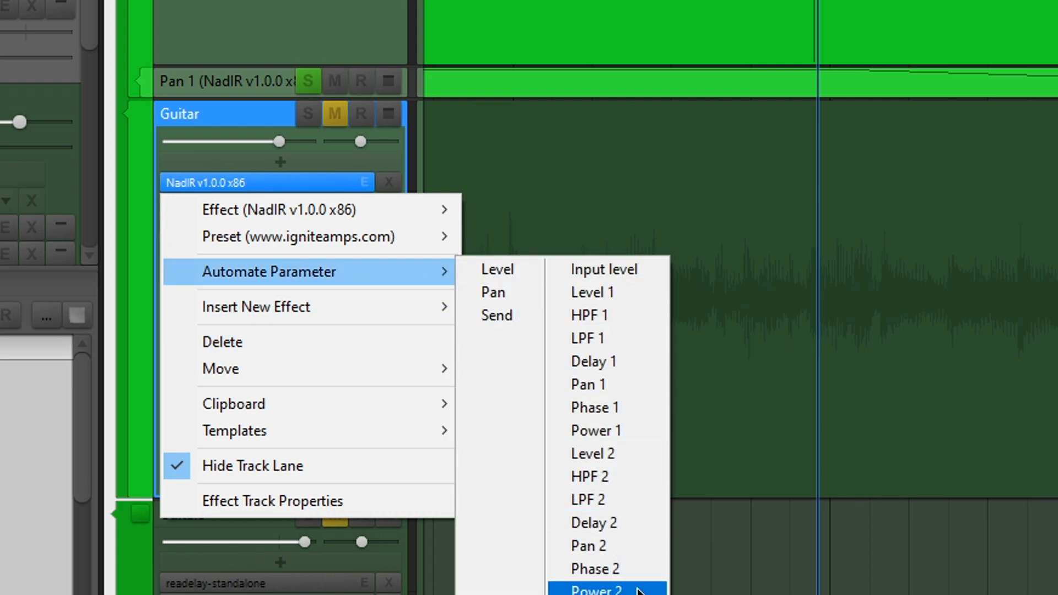
click(597, 386)
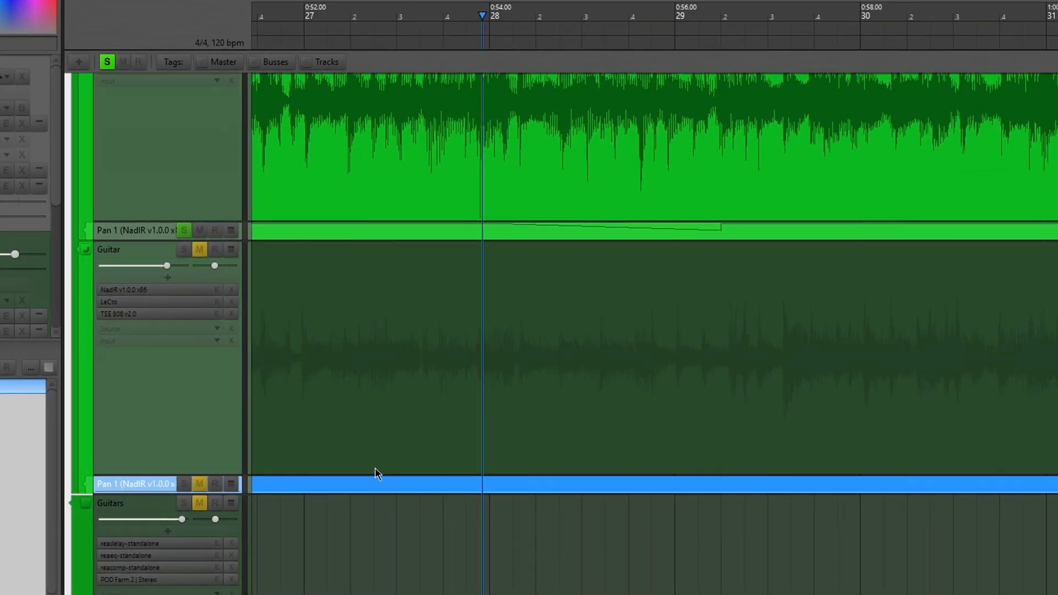
Step: View the Panning knob in the lower Guitar track's NadIR, close the plugin, and open the new Pan 1 lane's curve editor
click(131, 291)
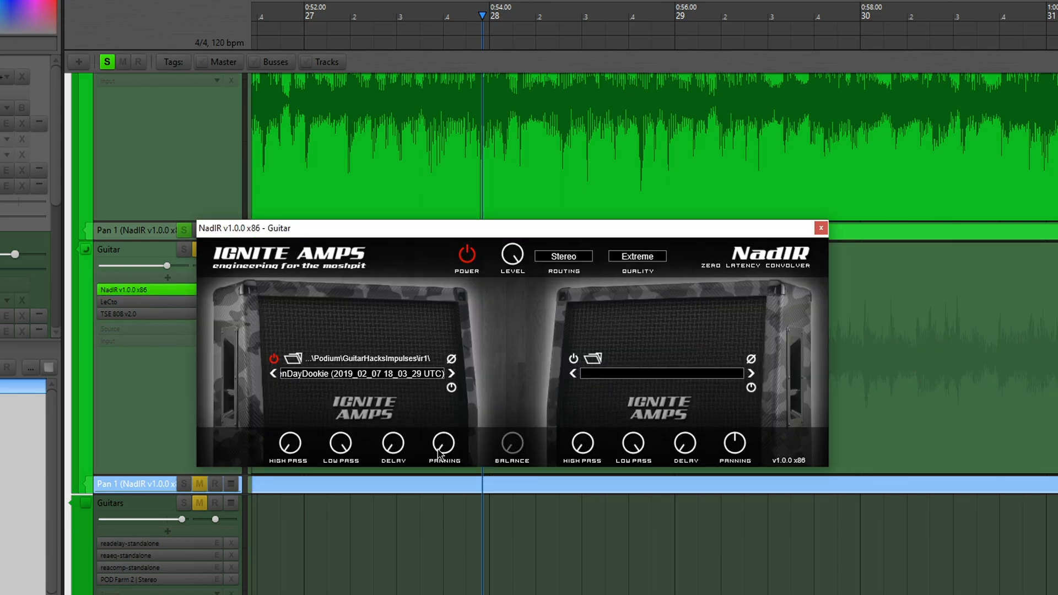
click(821, 228)
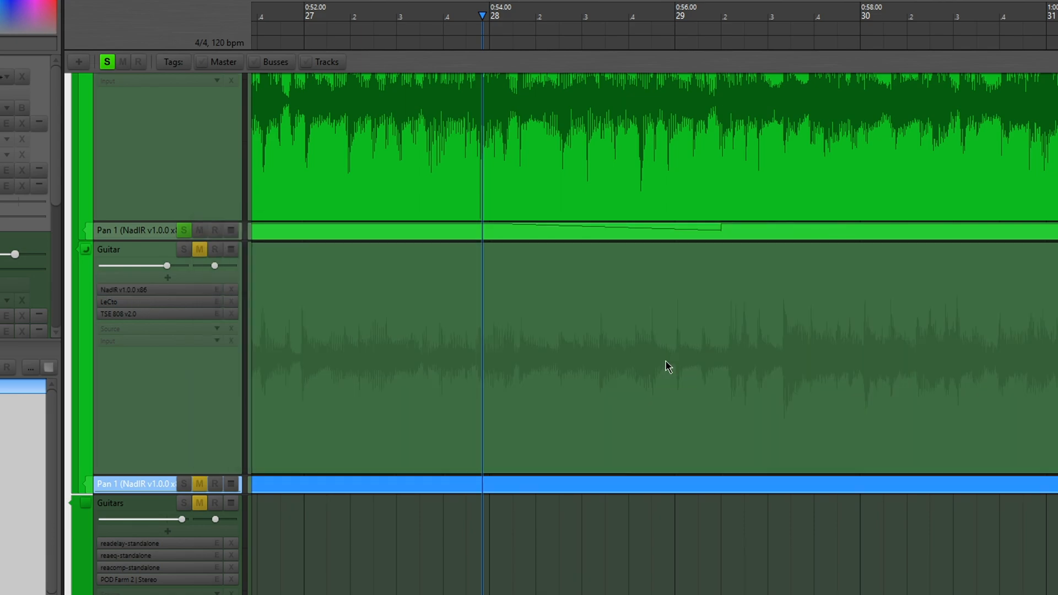
double_click(471, 492)
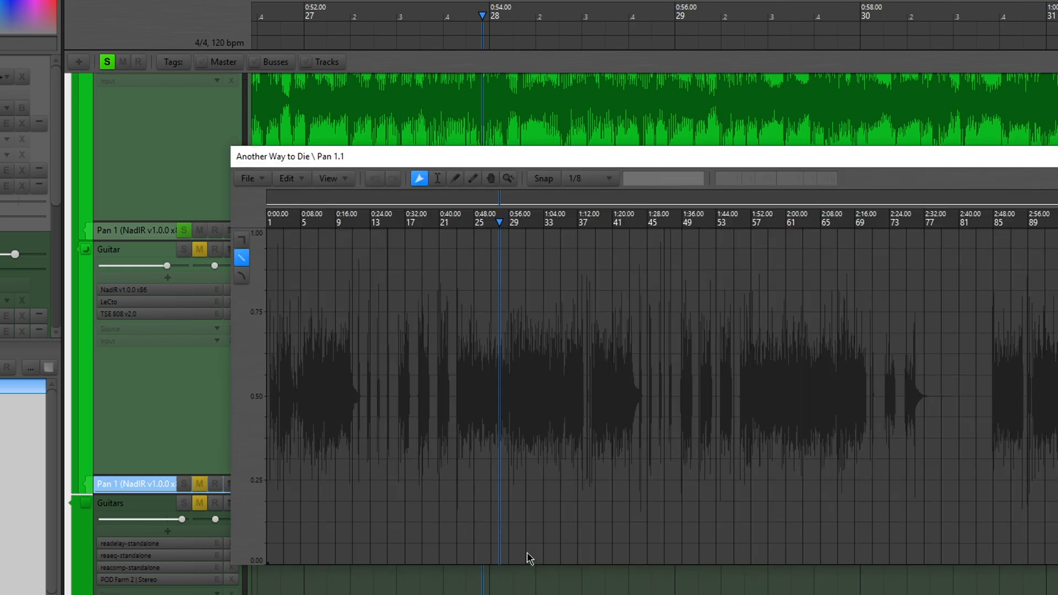
Step: Reopen the lower Pan 1 lane's curve editor and add a point at 0.000 shortly after bar 28, at about 28 2/8 23%
drag(500, 16, 553, 367)
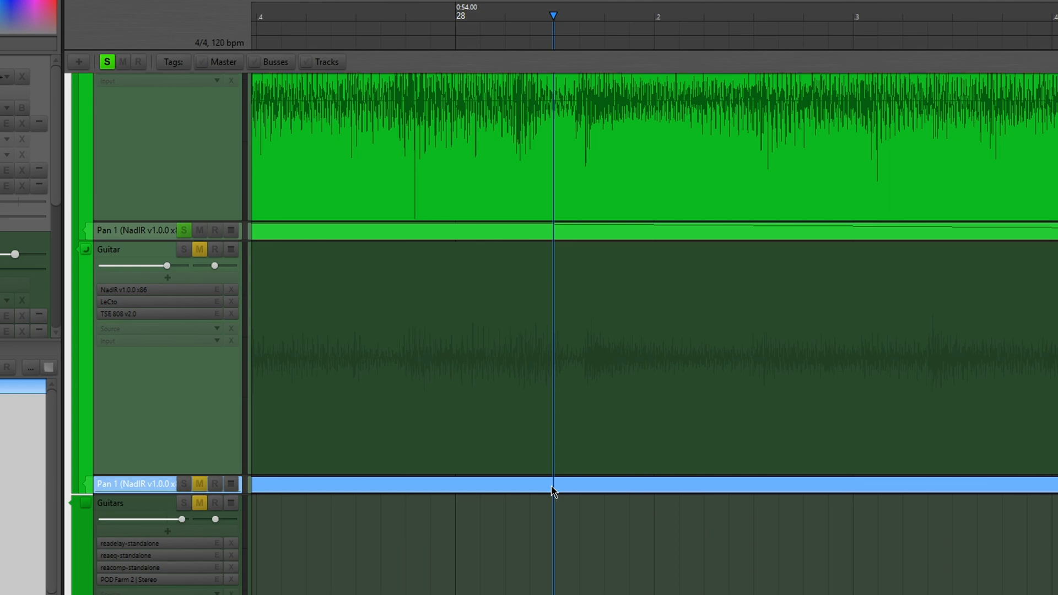
double_click(553, 489)
drag(498, 519, 405, 518)
drag(634, 467, 351, 378)
drag(488, 491, 512, 489)
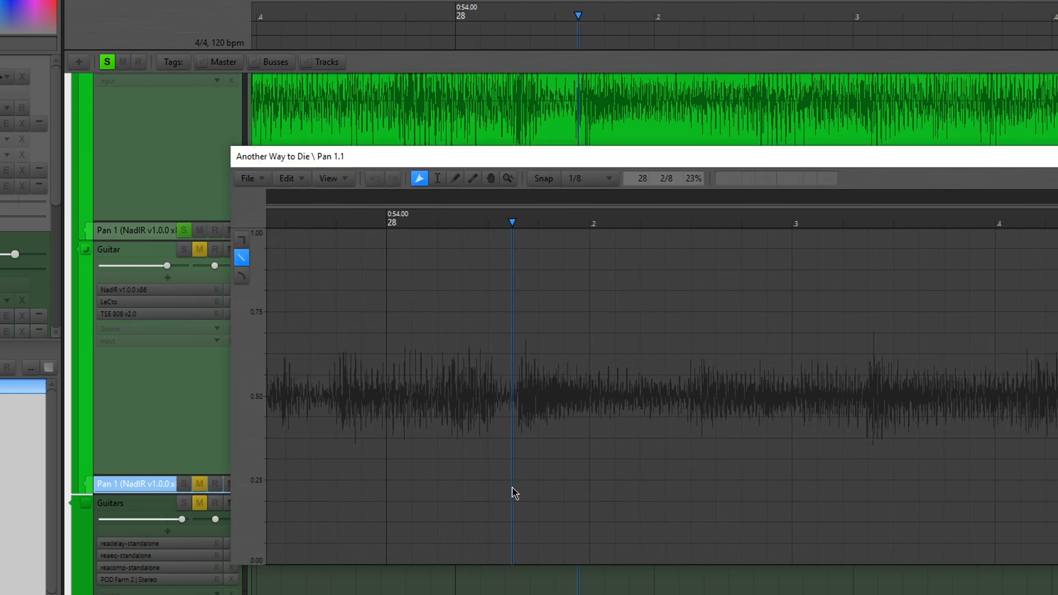
click(513, 564)
drag(512, 565, 515, 572)
Step: Set the playhead where the upper Pan 1 ramp ends in bar 29 and add a point at about 0.506 there on the lower curve
drag(574, 162, 554, 288)
drag(729, 243, 759, 244)
drag(1005, 239, 992, 238)
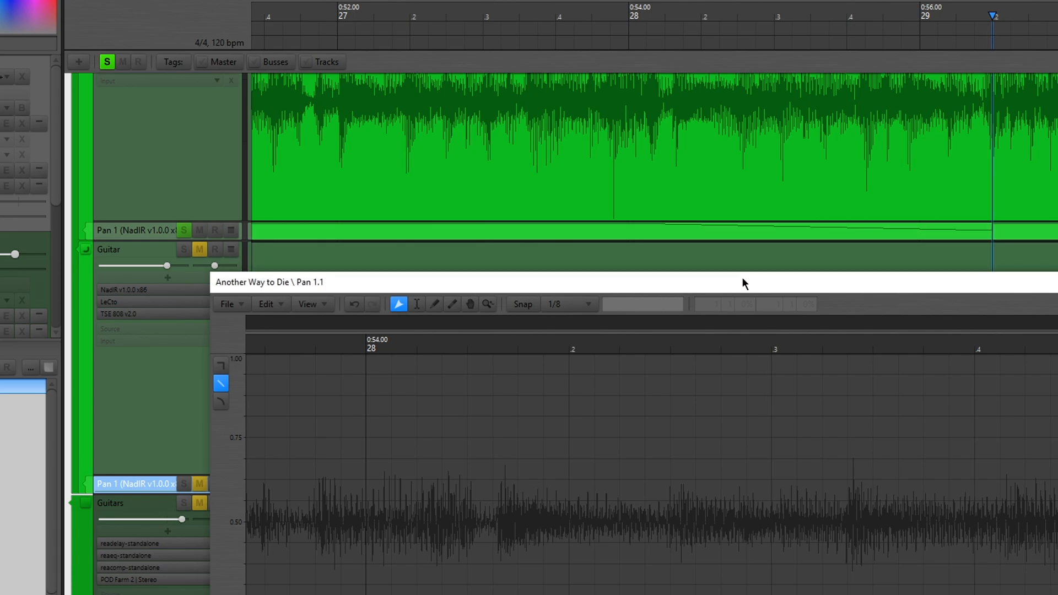
drag(742, 280, 682, 62)
drag(618, 300, 633, 300)
drag(737, 376, 553, 377)
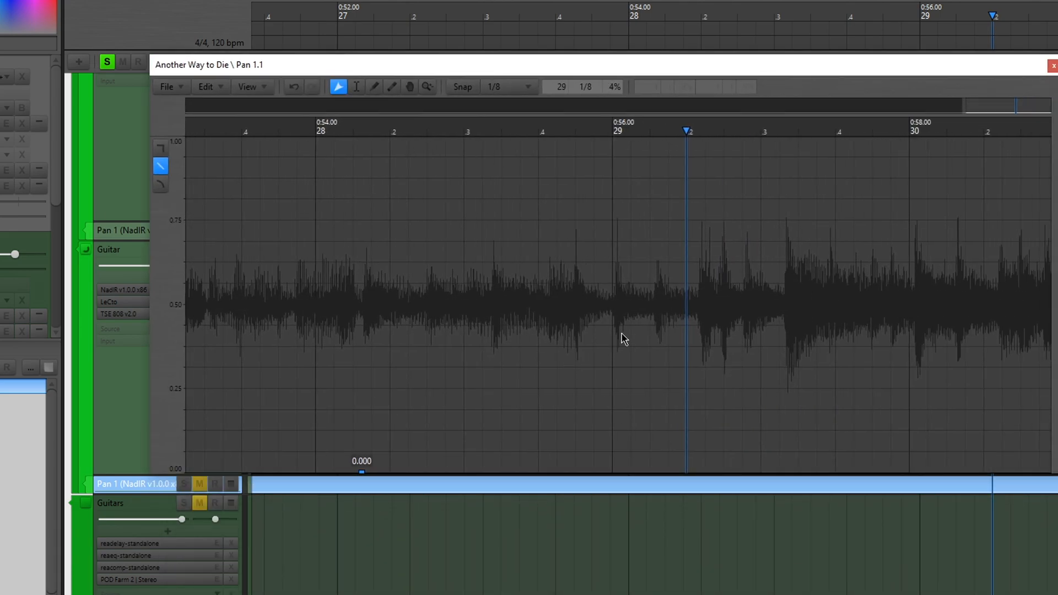
click(687, 303)
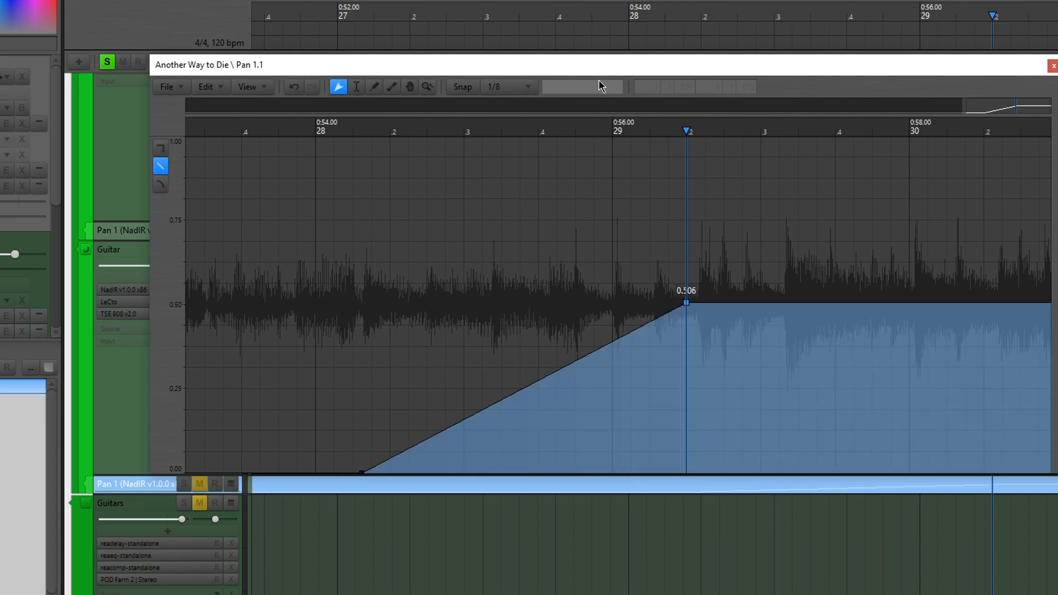
Step: Shift the ramp's end point to just past beat 2 of bar 29 at about 0.517 and align the playhead with it
drag(600, 75, 523, 109)
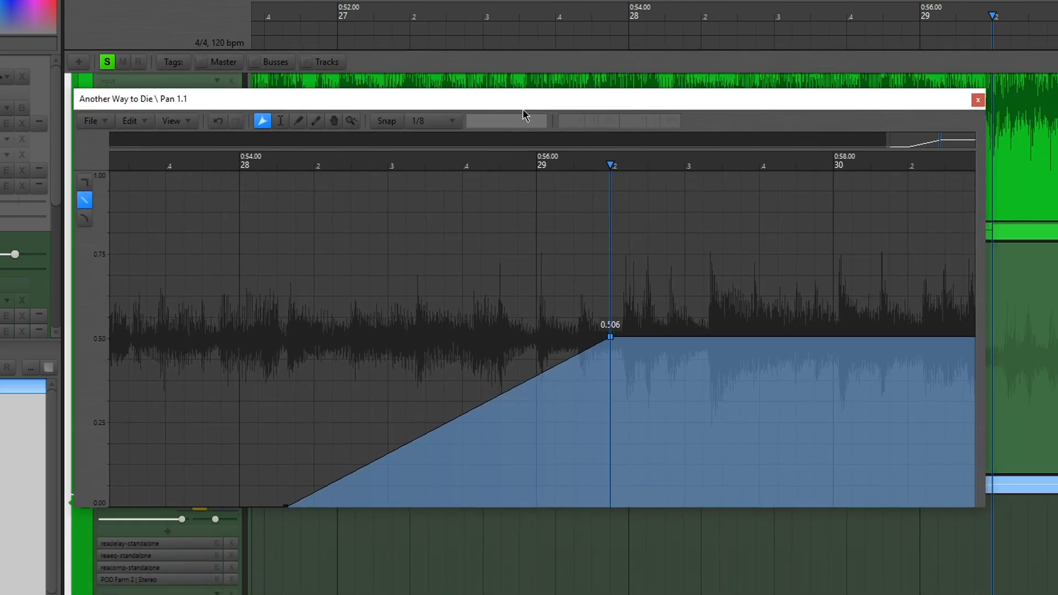
scroll(626, 422, up, 3)
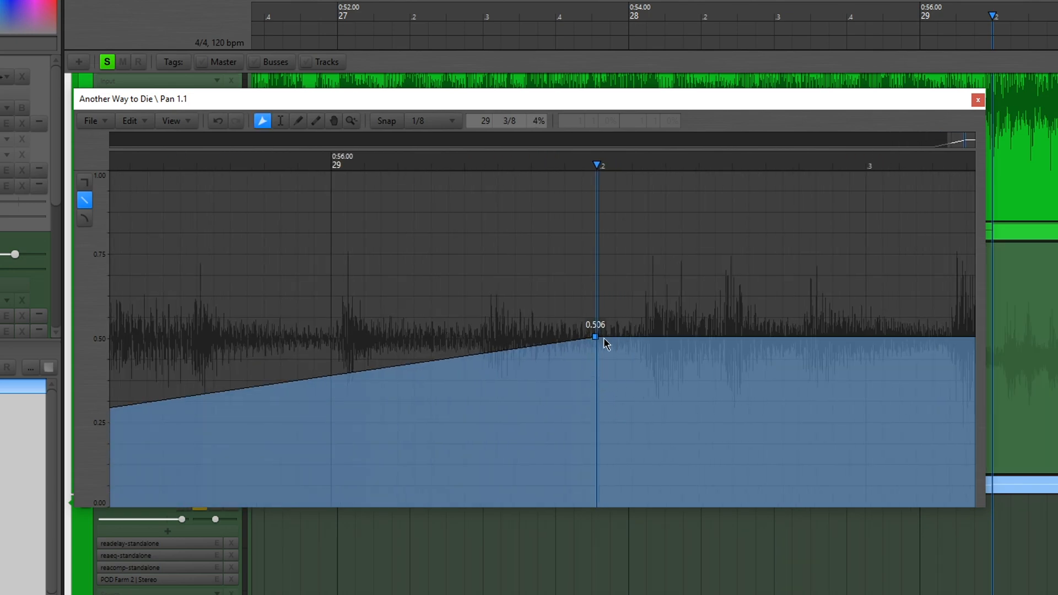
drag(596, 338, 637, 332)
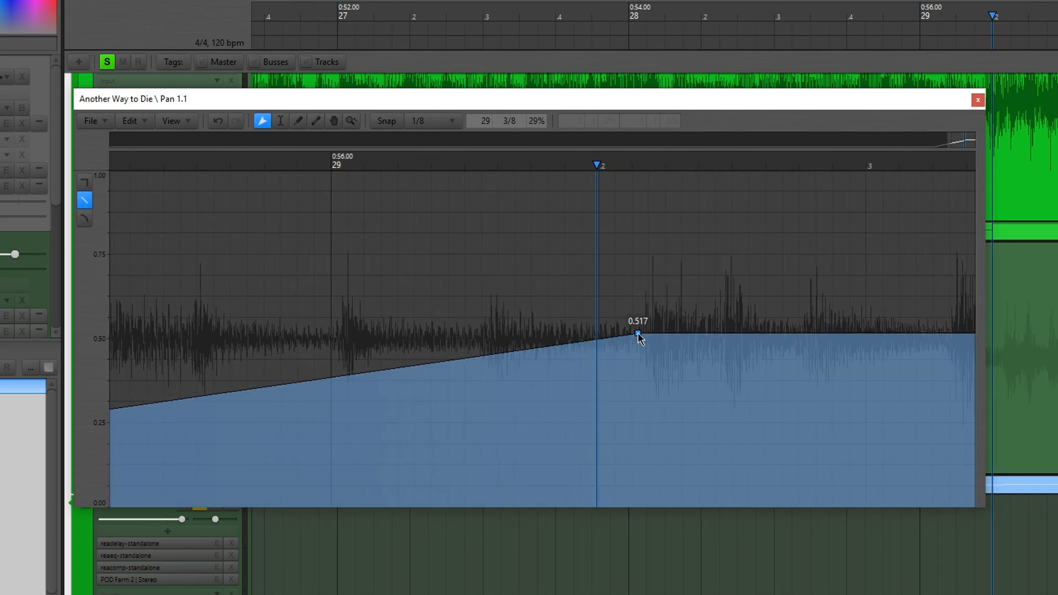
drag(658, 294, 638, 304)
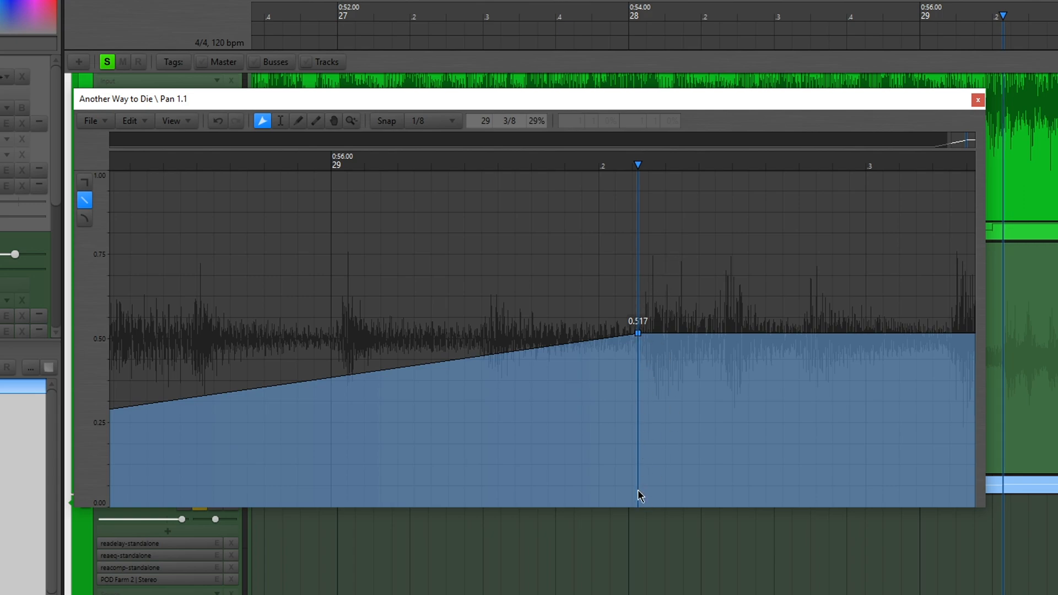
Step: Add a 0.000 point directly below the ramp's end so the pan curve drops vertically, and close the curve editor
drag(641, 493, 632, 558)
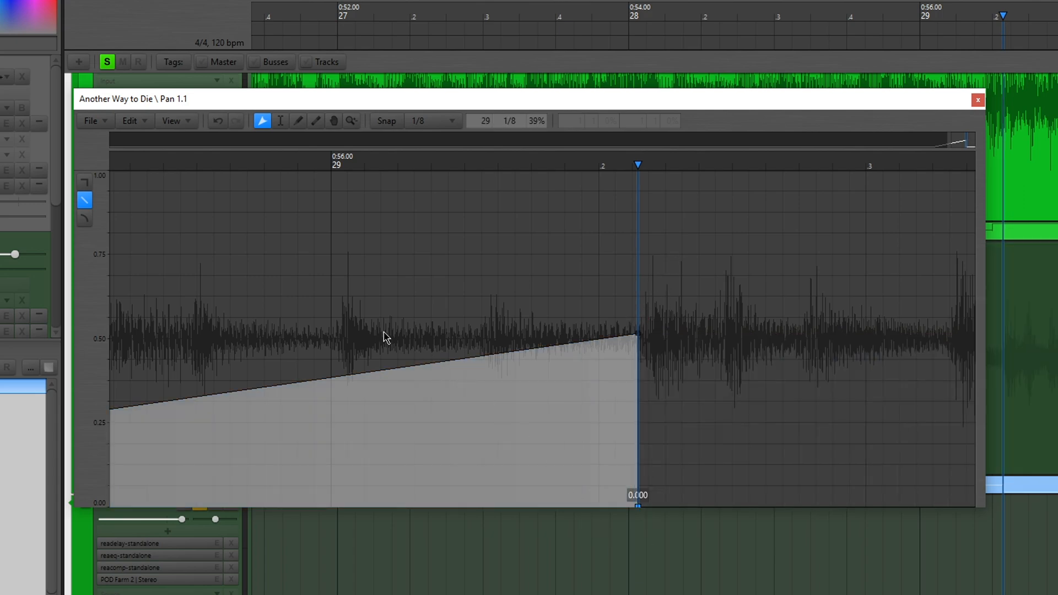
scroll(390, 338, down, 5)
drag(495, 105, 716, 130)
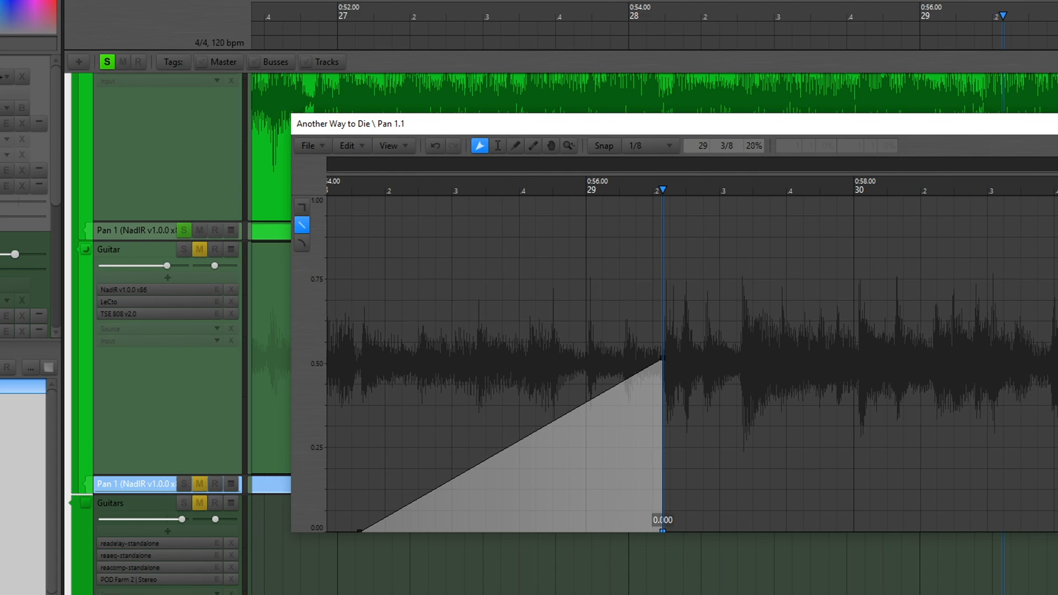
key(Escape)
Step: Solo the lower Guitar track and play it from bar 27 across its pan ramp
click(183, 251)
click(184, 250)
click(416, 392)
key(space)
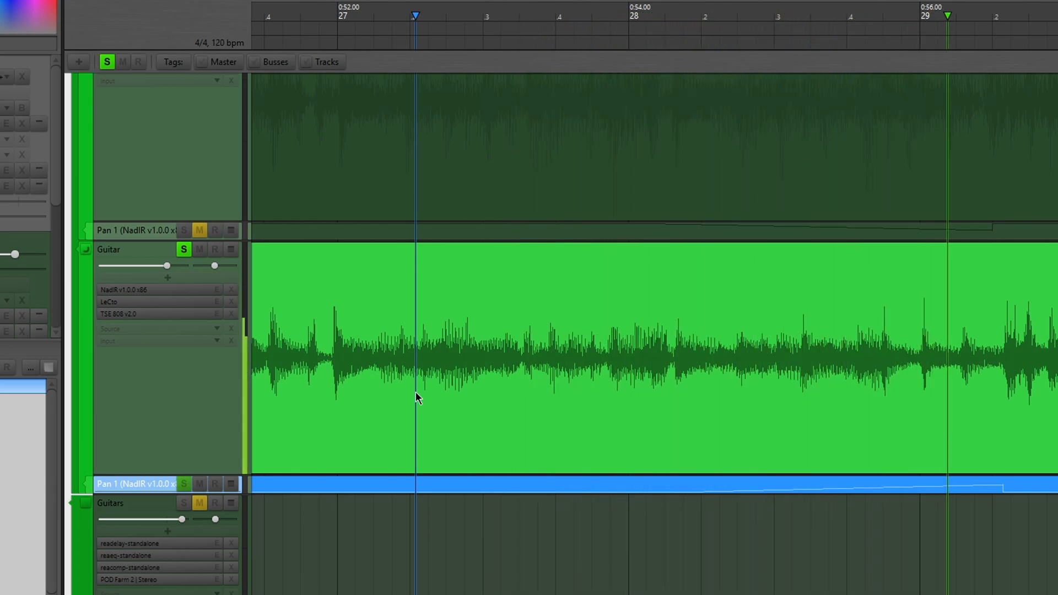
key(space)
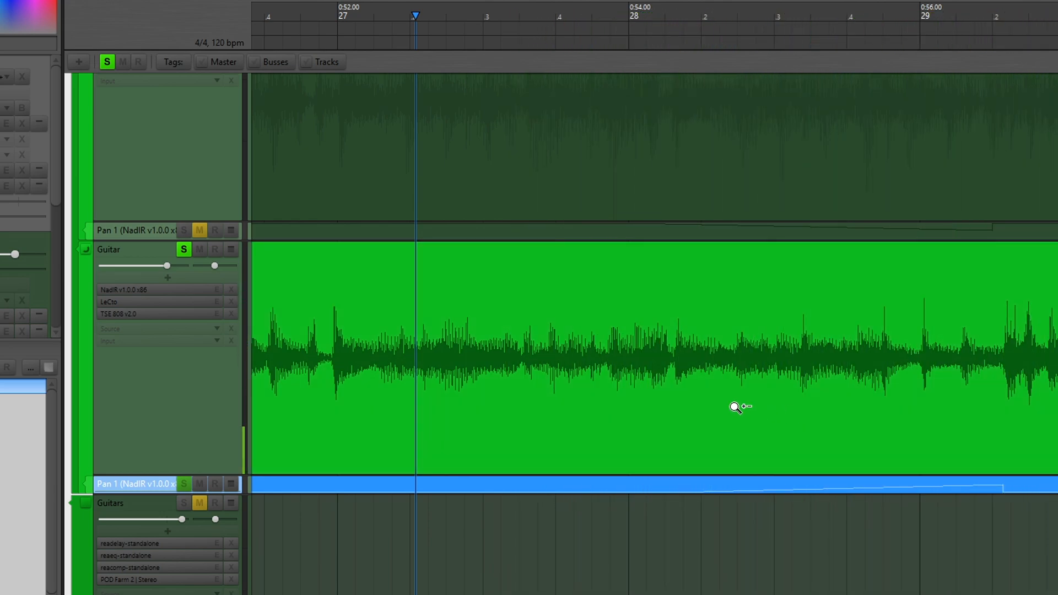
click(734, 407)
scroll(429, 382, up, 2)
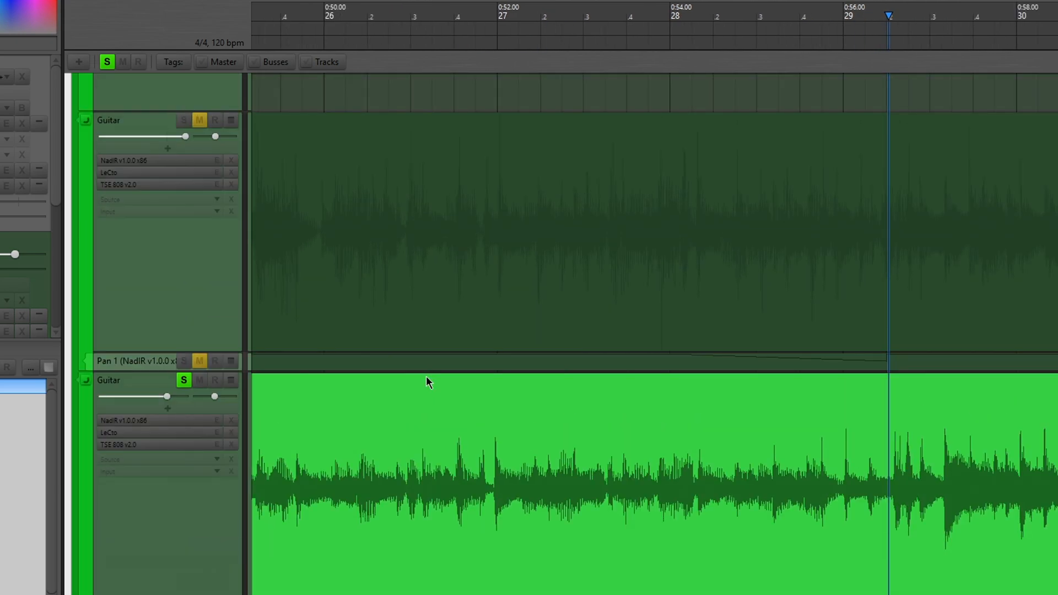
Step: Play both Guitar tracks together from about bar 27 across their Pan 1 ramps and save the project
click(184, 121)
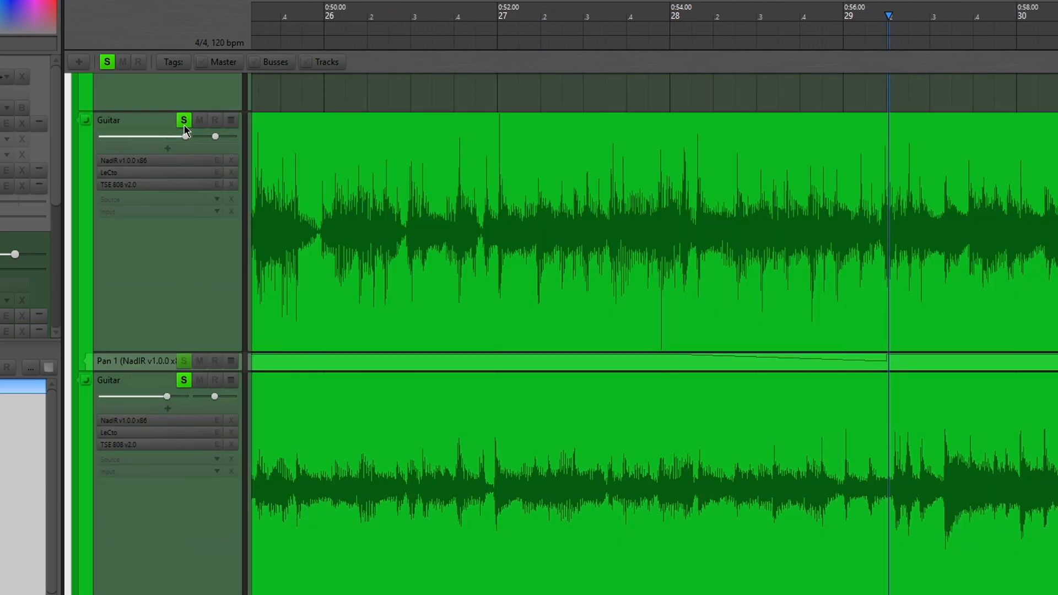
scroll(390, 300, up, 1)
scroll(386, 331, down, 2)
scroll(375, 206, down, 4)
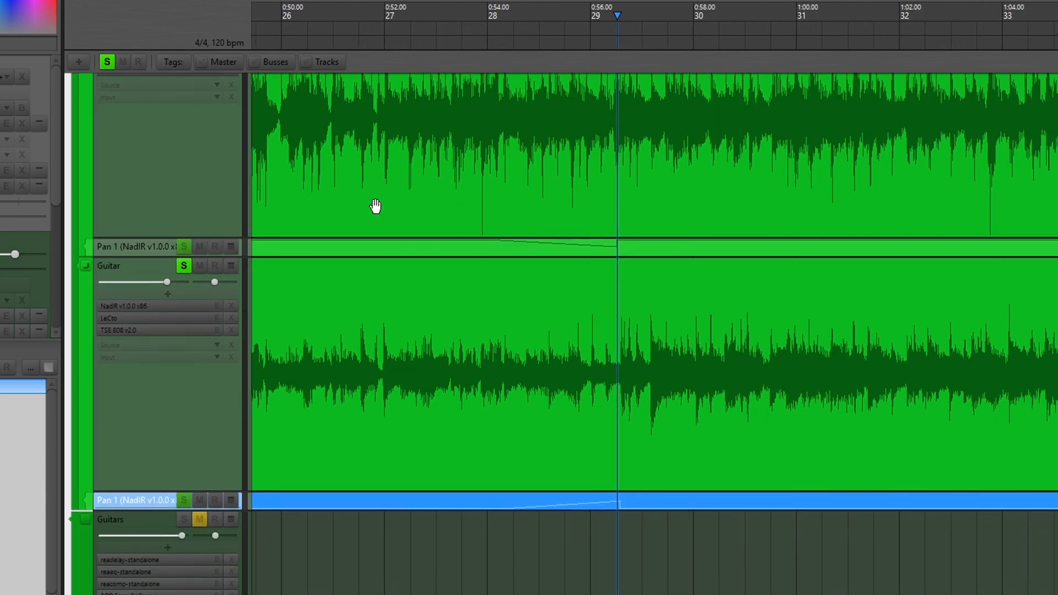
click(364, 426)
click(372, 433)
key(space)
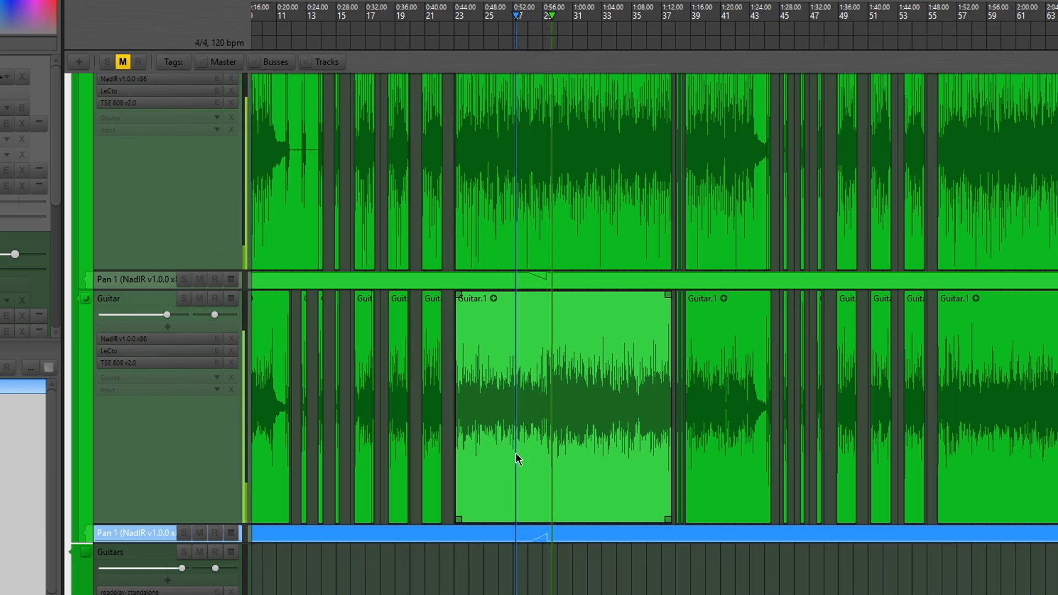
key(space)
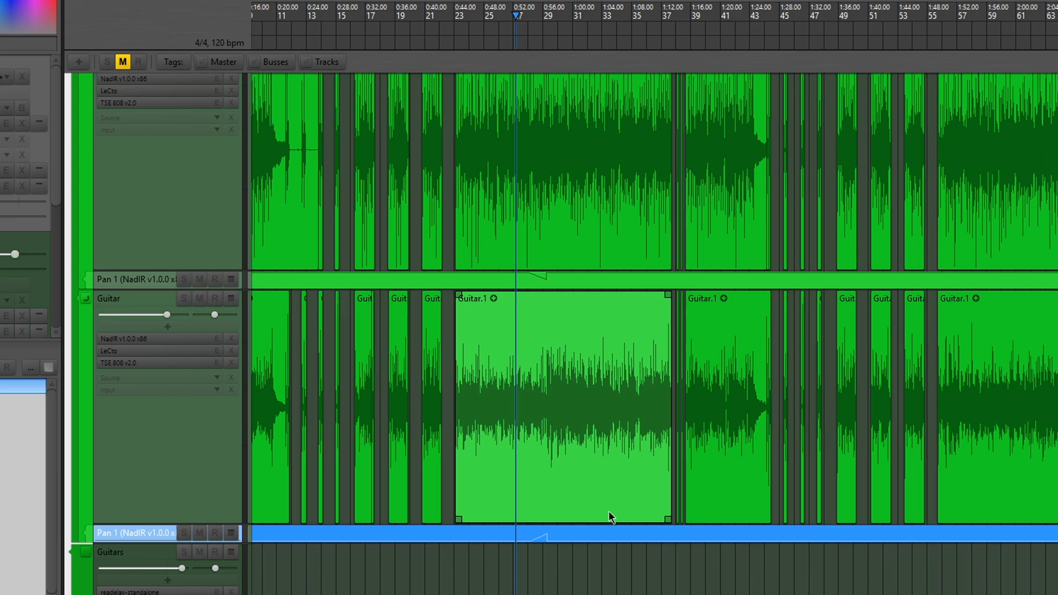
key(ctrl+s)
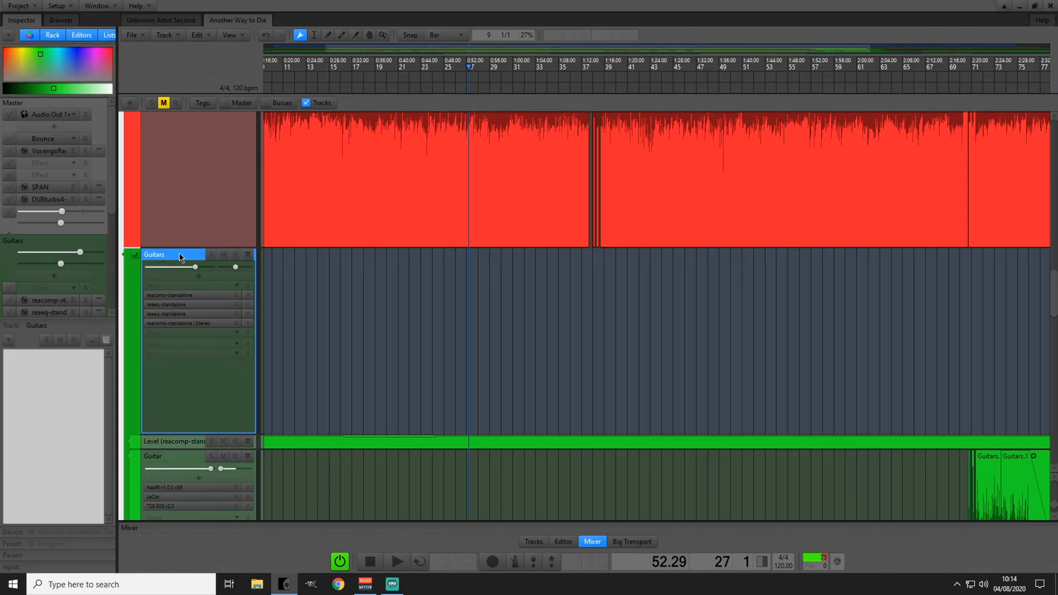
Step: Open the ReaComp and a ReaEQ of the Guitars group track and arrange the two windows side by side
click(325, 364)
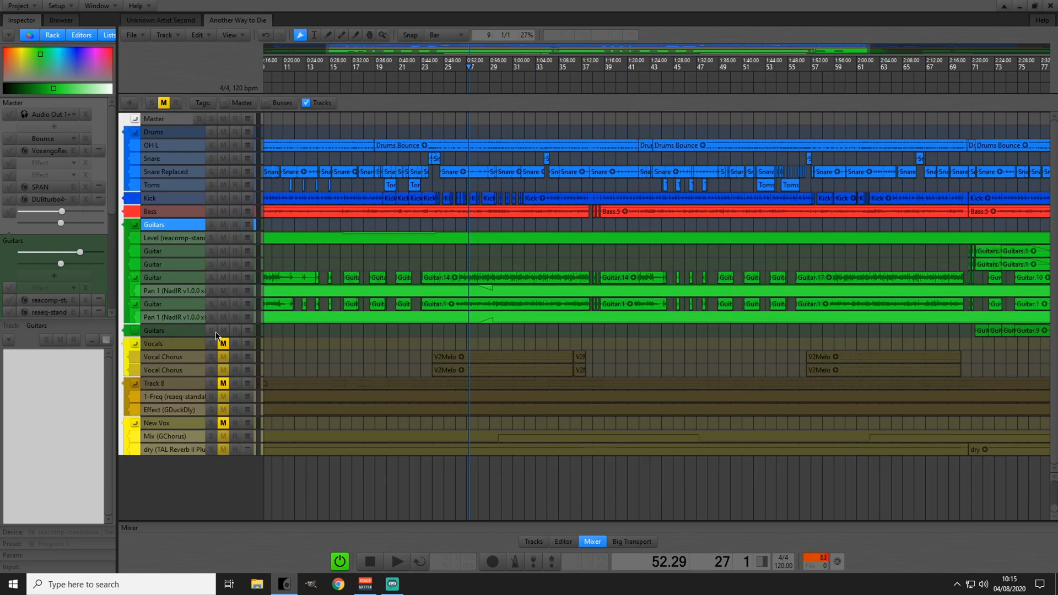
click(193, 291)
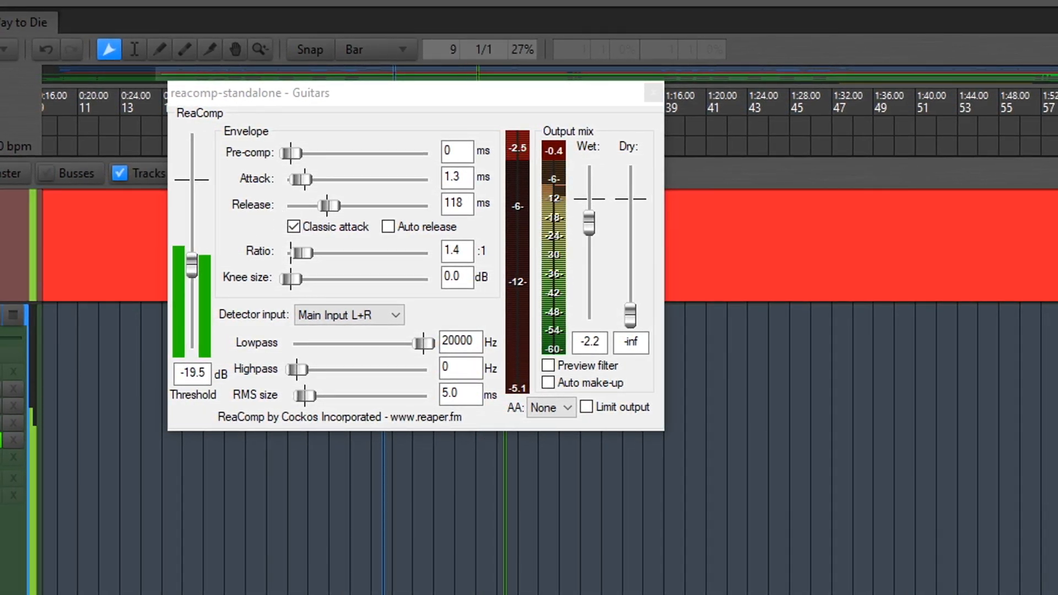
click(1, 423)
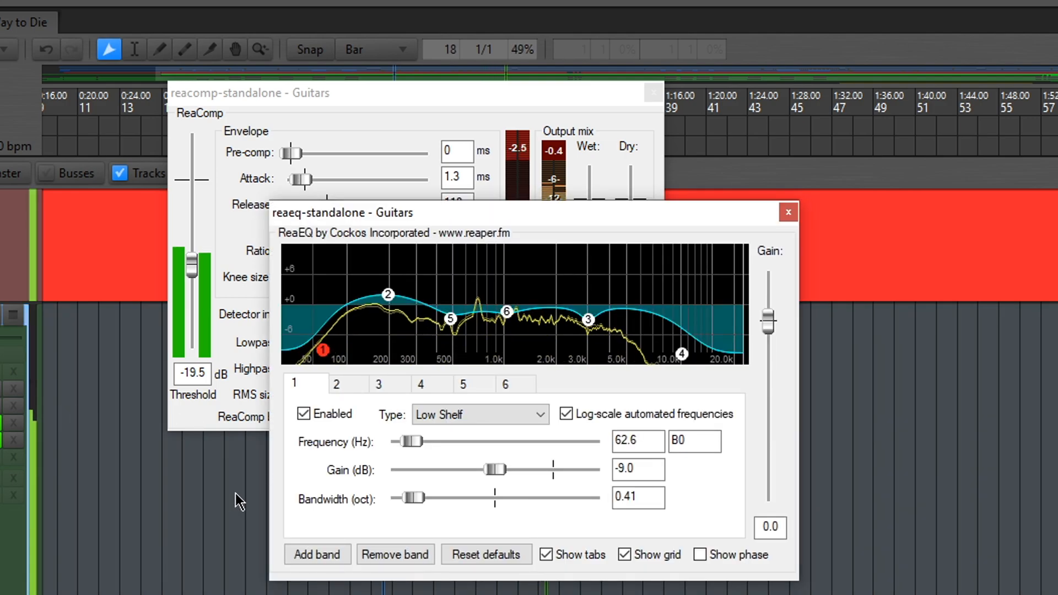
drag(437, 220, 686, 115)
drag(460, 94, 312, 119)
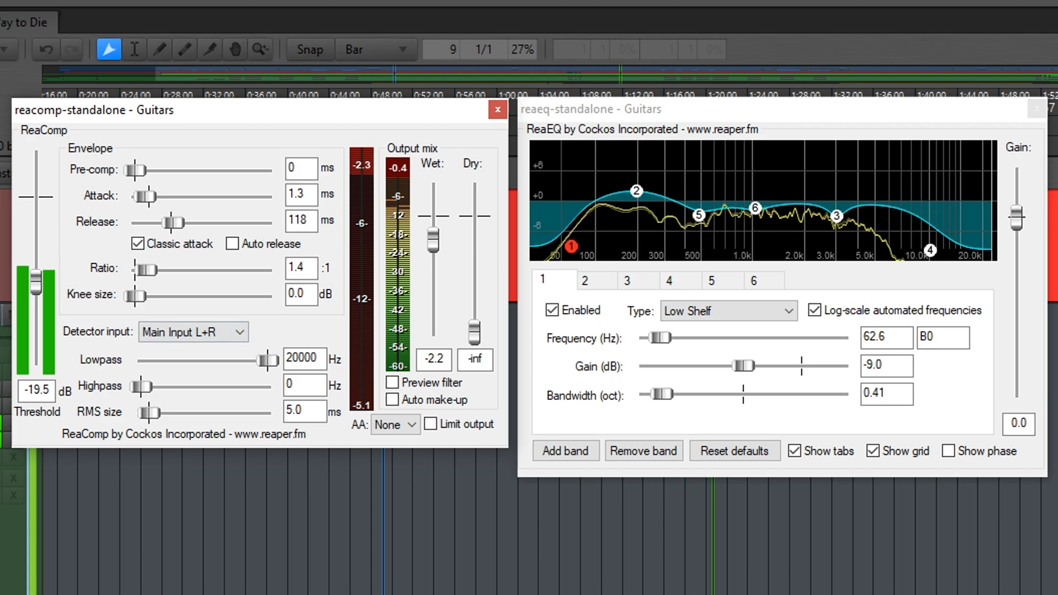
Step: Examine the bands of the Guitars group's other ReaEQ beside the open plugins and stop playback
drag(768, 17, 326, 259)
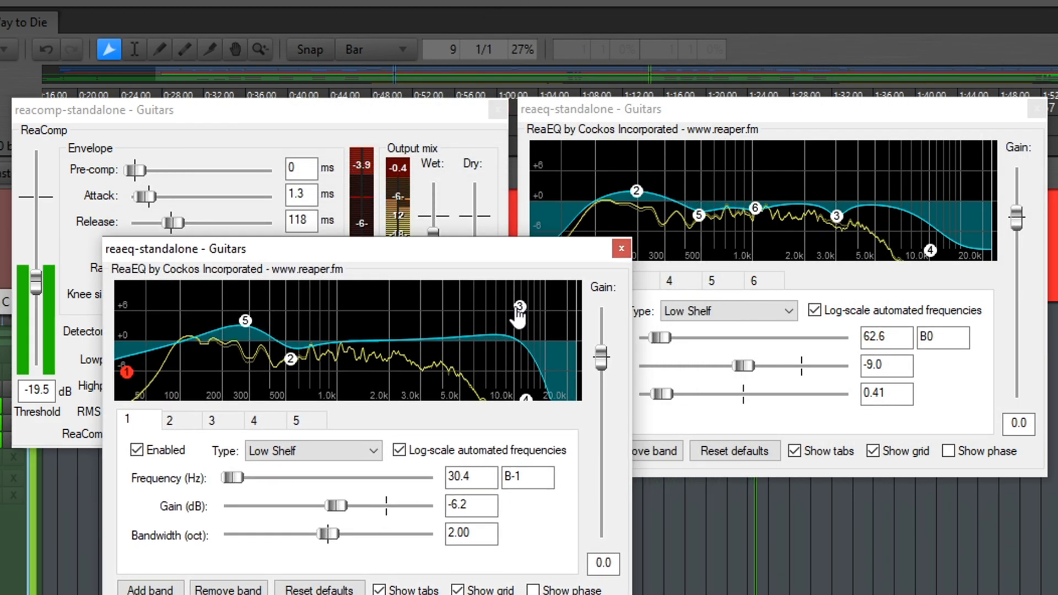
mouse_move(298, 369)
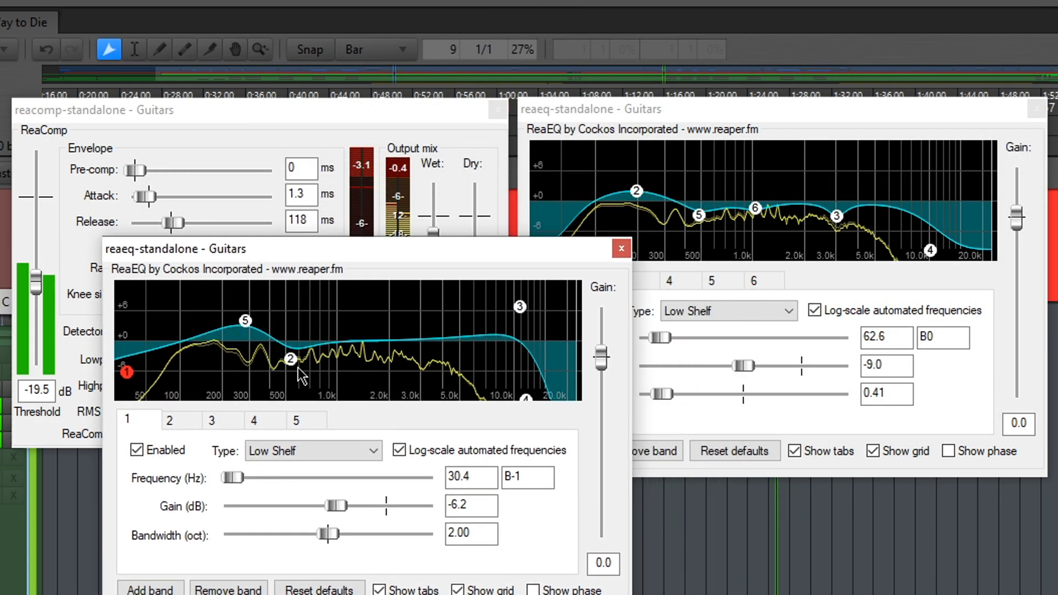
key(space)
mouse_move(247, 335)
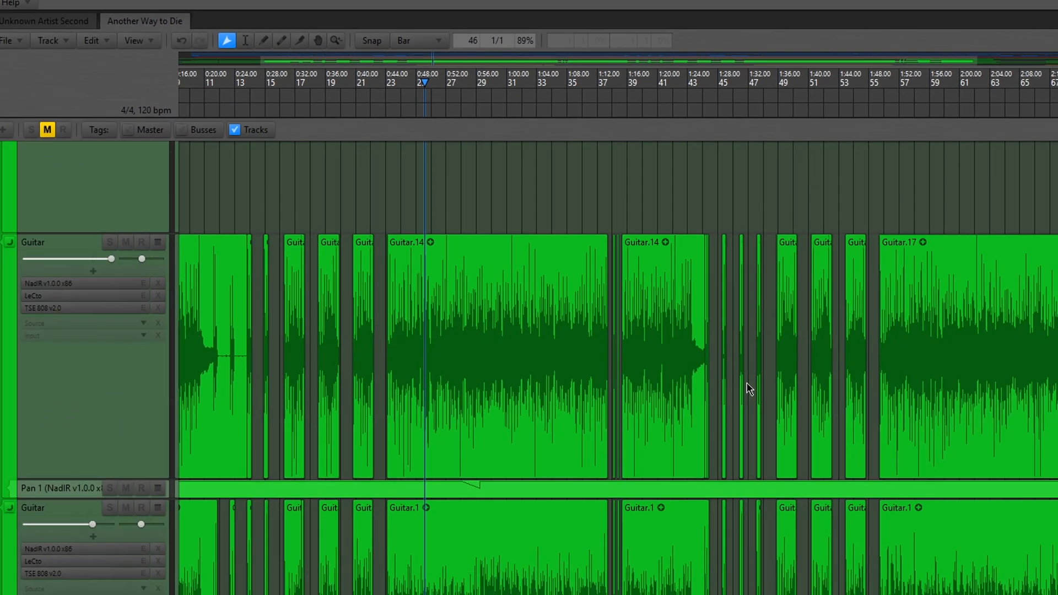
Step: Locate the Guitar.9 clips on the Guitars track above Vocals and play from bar 69 beat 4
scroll(749, 383, down, 5)
scroll(694, 299, down, 1)
scroll(669, 335, down, 2)
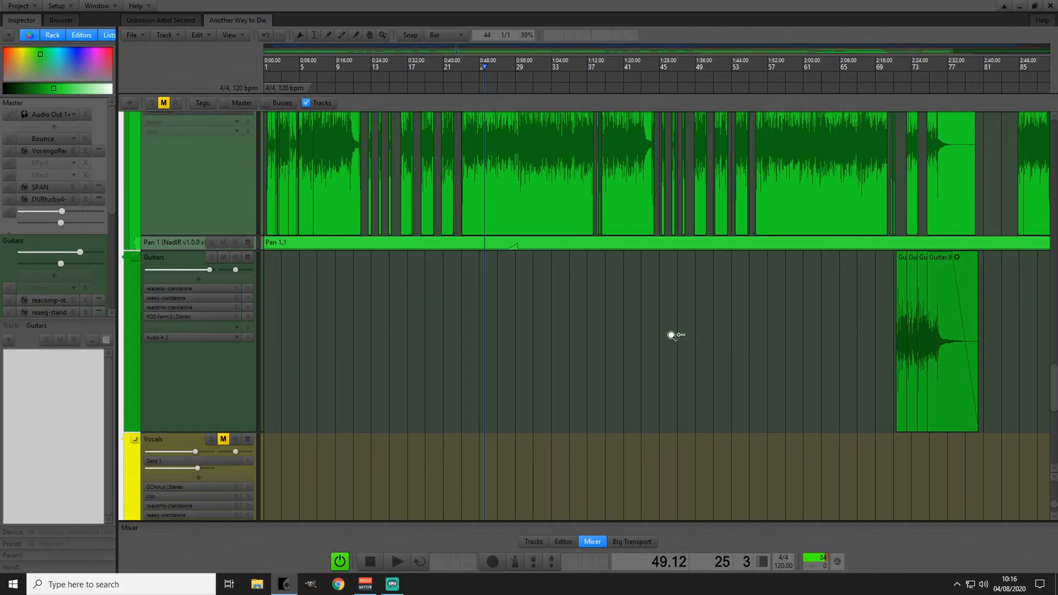
scroll(560, 341, right, 3)
drag(513, 333, 481, 348)
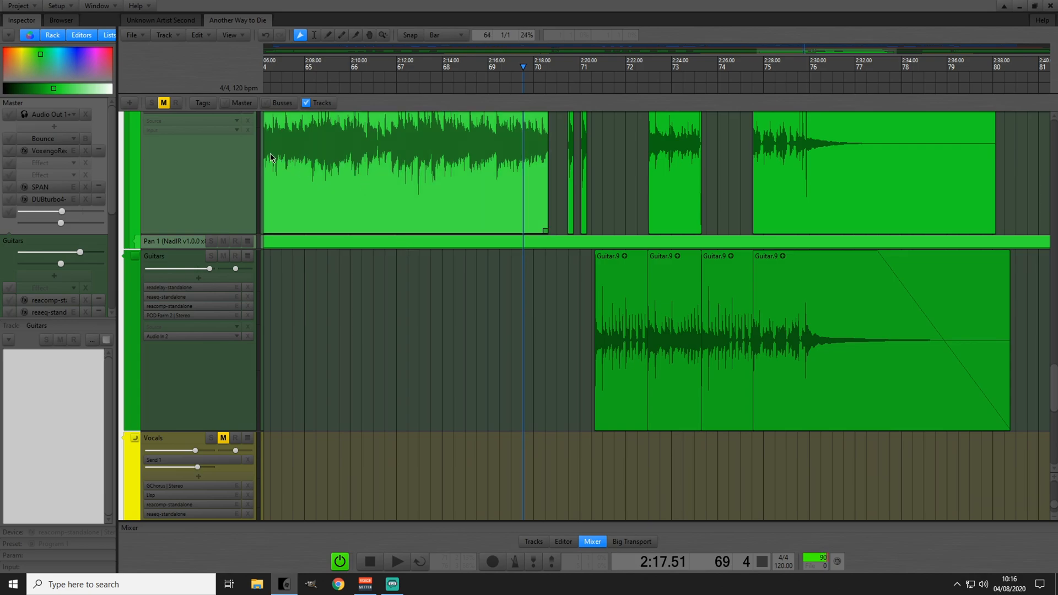
key(space)
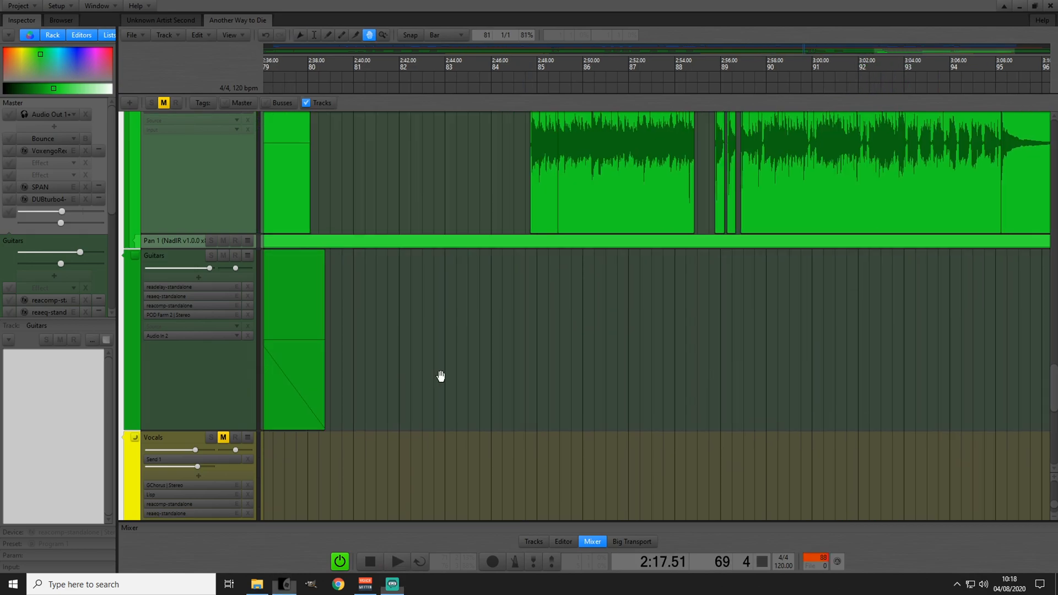
Step: Open POD Farm 2 on the Guitars track above Vocals and dismiss its license notice
drag(439, 373, 833, 366)
scroll(468, 386, down, 2)
scroll(465, 387, up, 5)
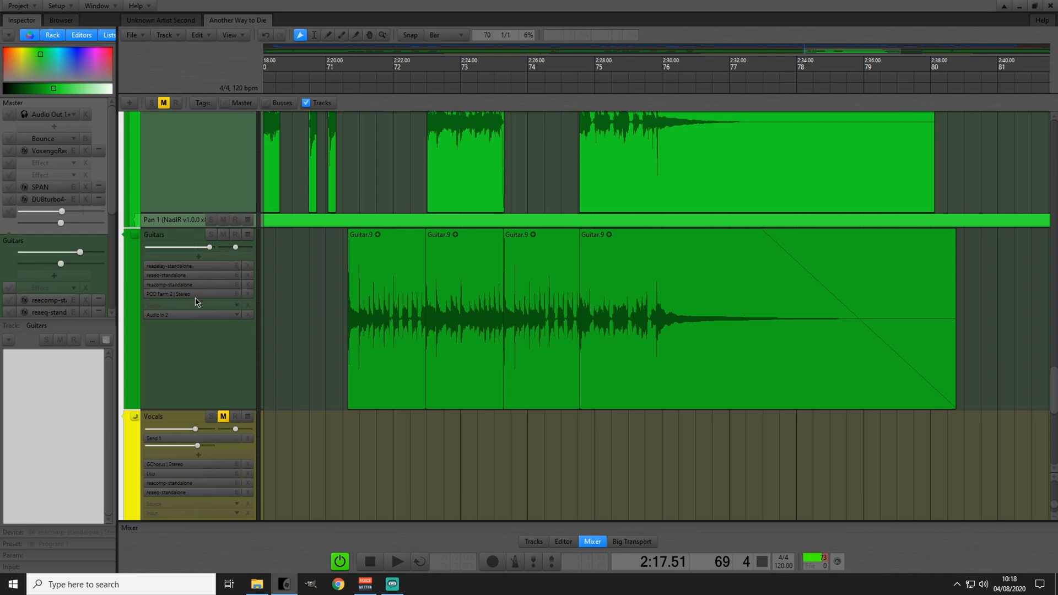
double_click(171, 296)
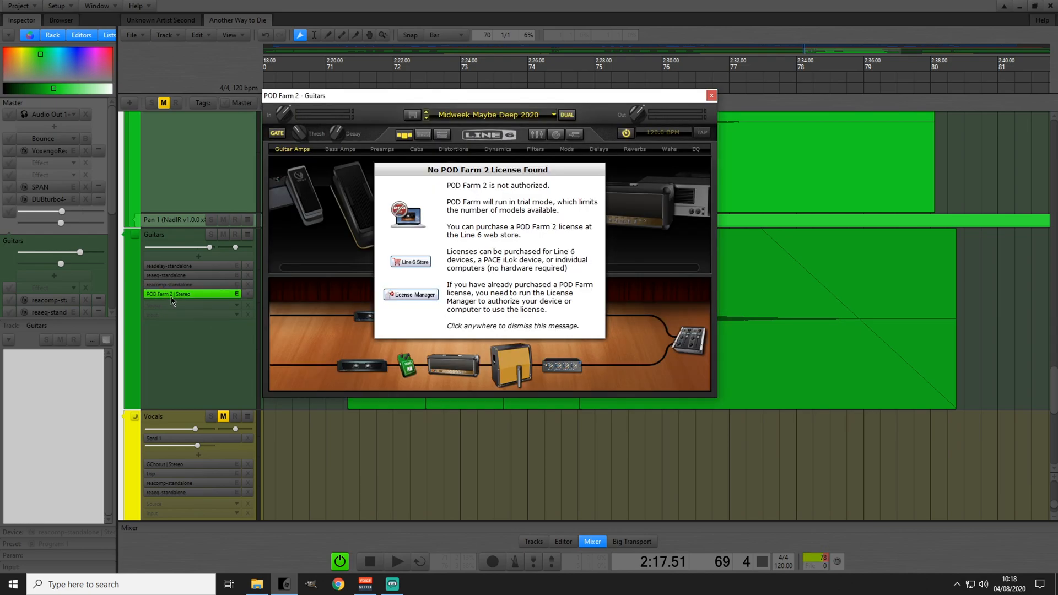
click(327, 319)
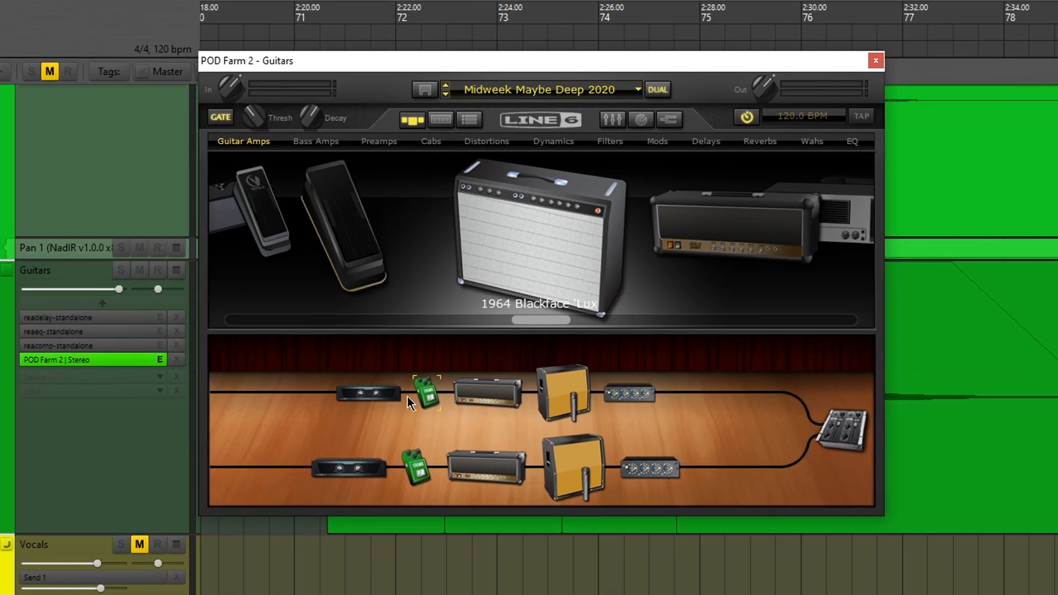
Step: View the Screamer pedal's and Brit J-800 amp's settings in POD Farm 2, comparing the pedal with the Guitar track's TSE 808
click(426, 393)
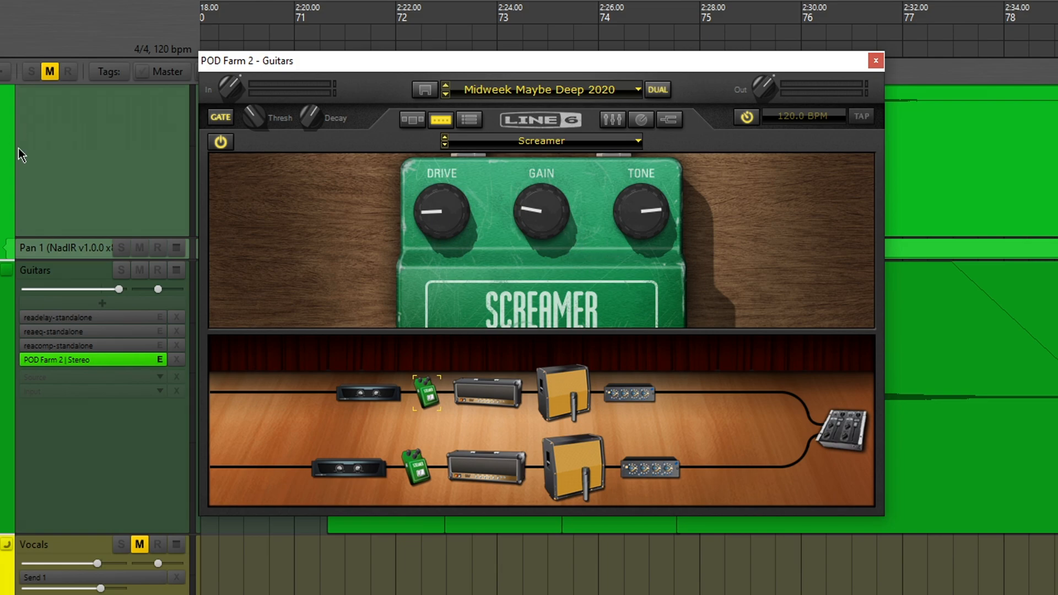
scroll(162, 221, up, 4)
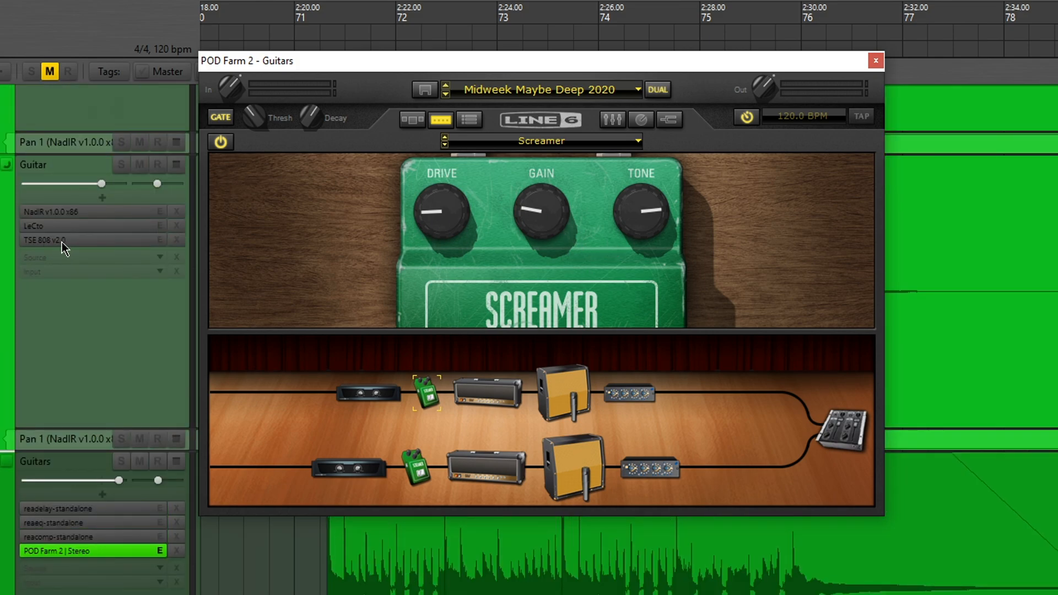
click(62, 242)
click(477, 393)
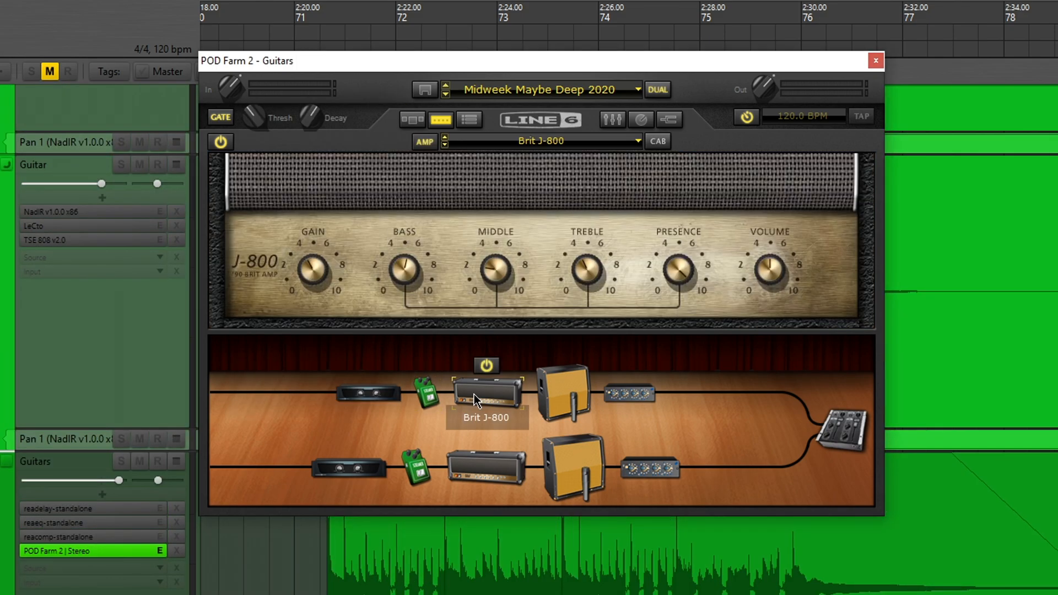
Step: View the upper chain's 4x12 Brit Celest T-75s cabinet and American Classic EQ settings in POD Farm 2
click(549, 407)
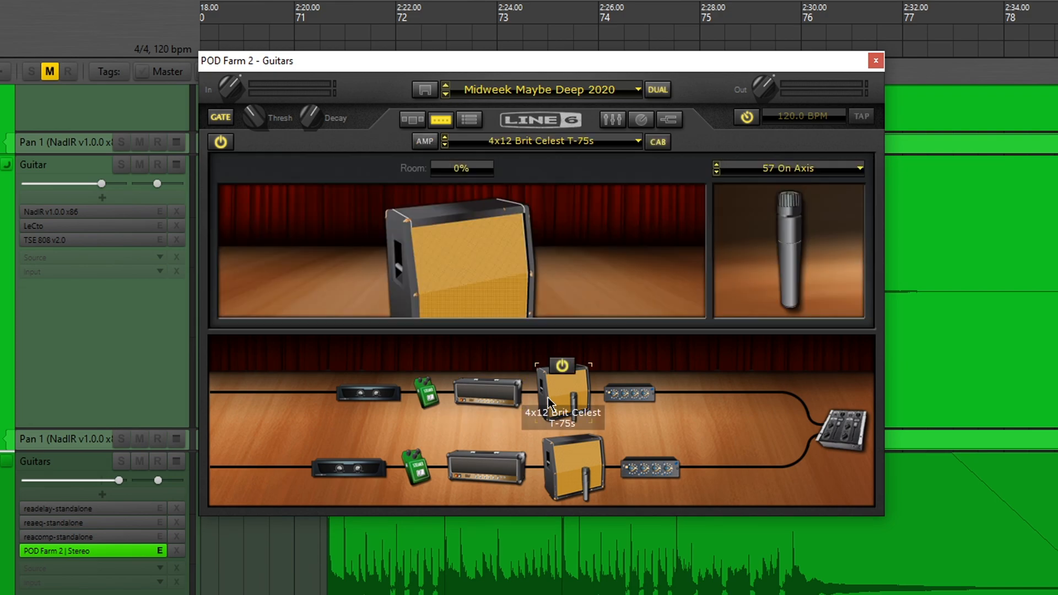
click(633, 407)
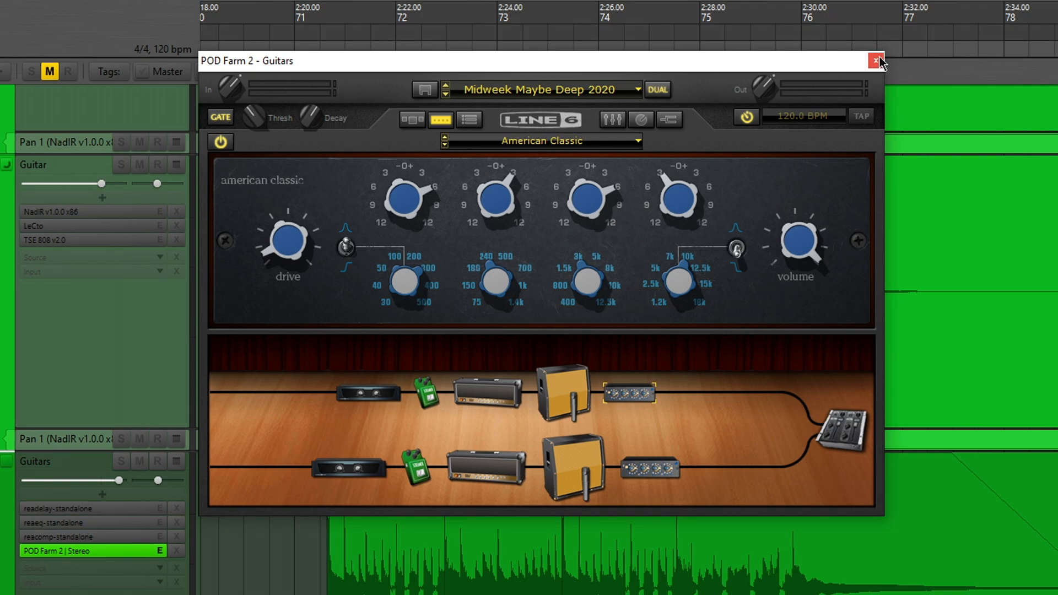
Step: Bypass ReaDelay, ReaEQ and ReaComp on the Guitars track, solo it, and audition the POD Farm 2 tone alone
click(176, 539)
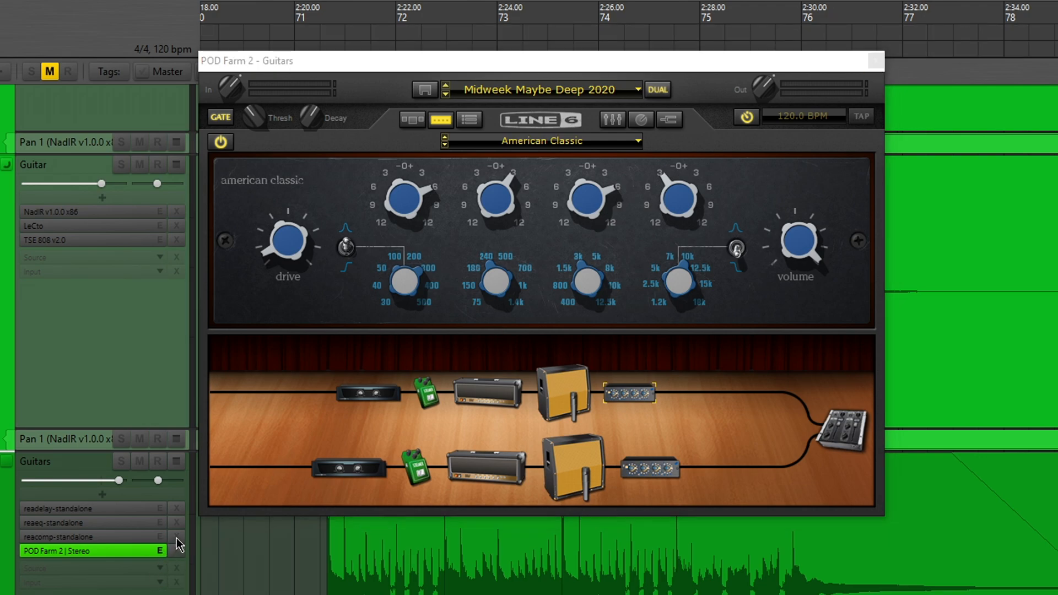
click(122, 463)
key(space)
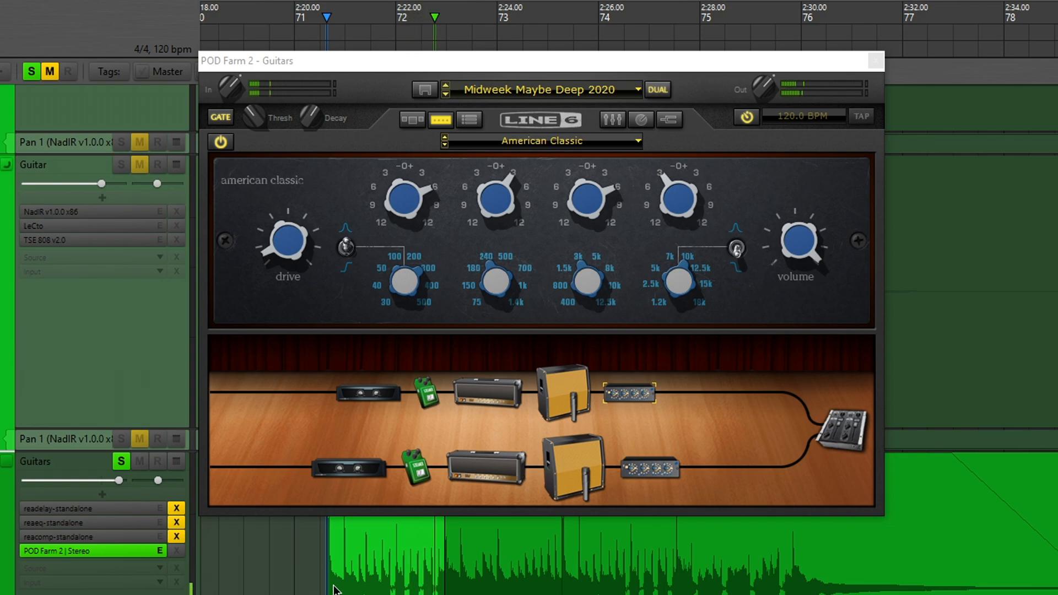
key(space)
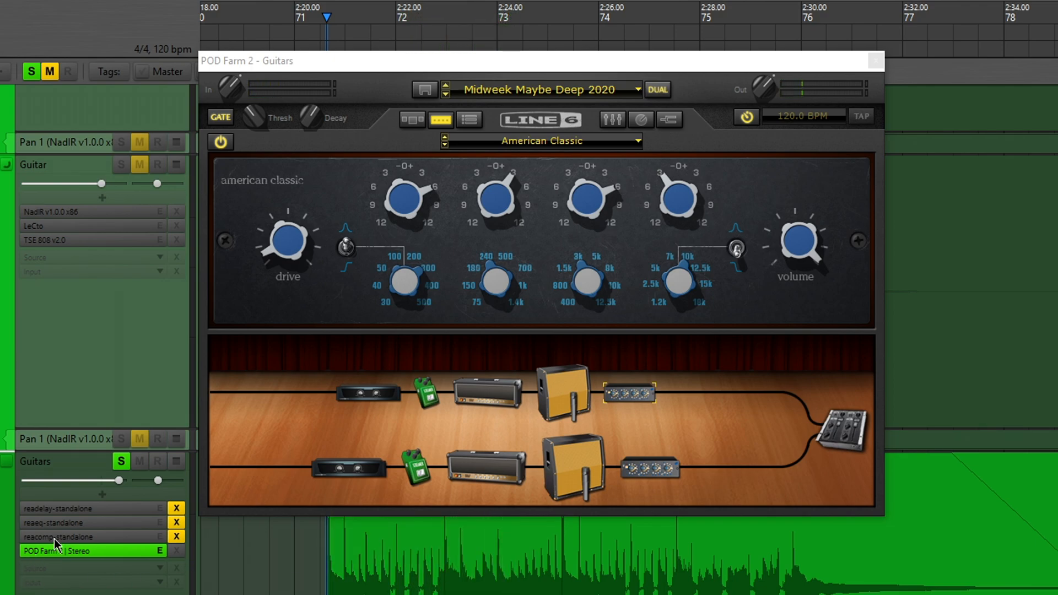
Step: Open ReaComp on the soloed Guitars track and play the part from its start to audition the compression
click(148, 537)
click(338, 557)
key(space)
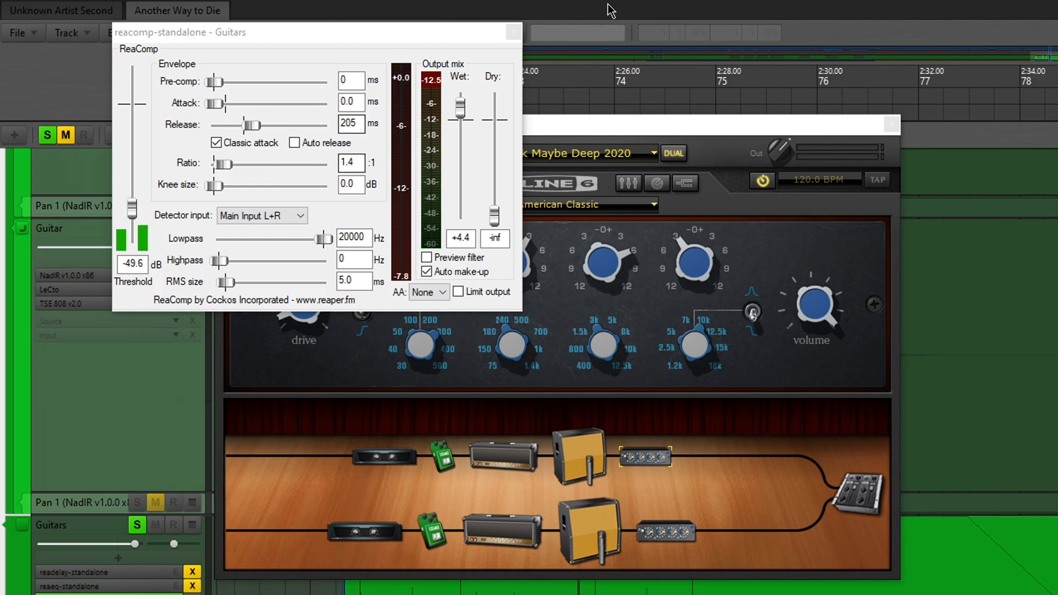
Step: Open ReaEQ on the Guitars track during playback, place its window clear of ReaComp's envelope settings, and stop playback
click(173, 587)
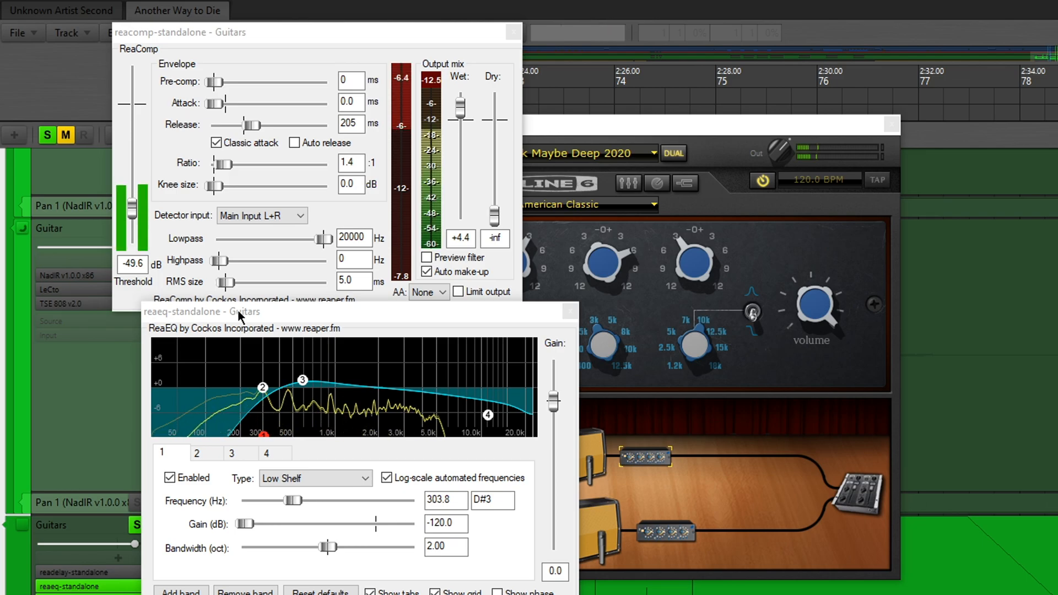
drag(266, 316, 383, 244)
key(space)
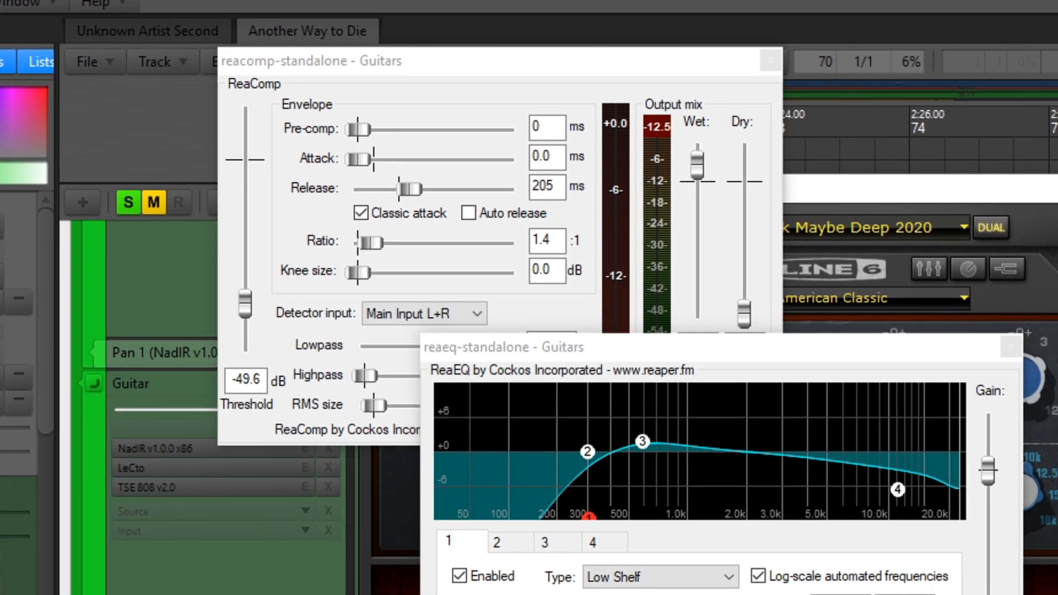
Step: Open ReaDelay on the Guitars track and compare the musical lengths of delay taps 1 and 2
click(182, 572)
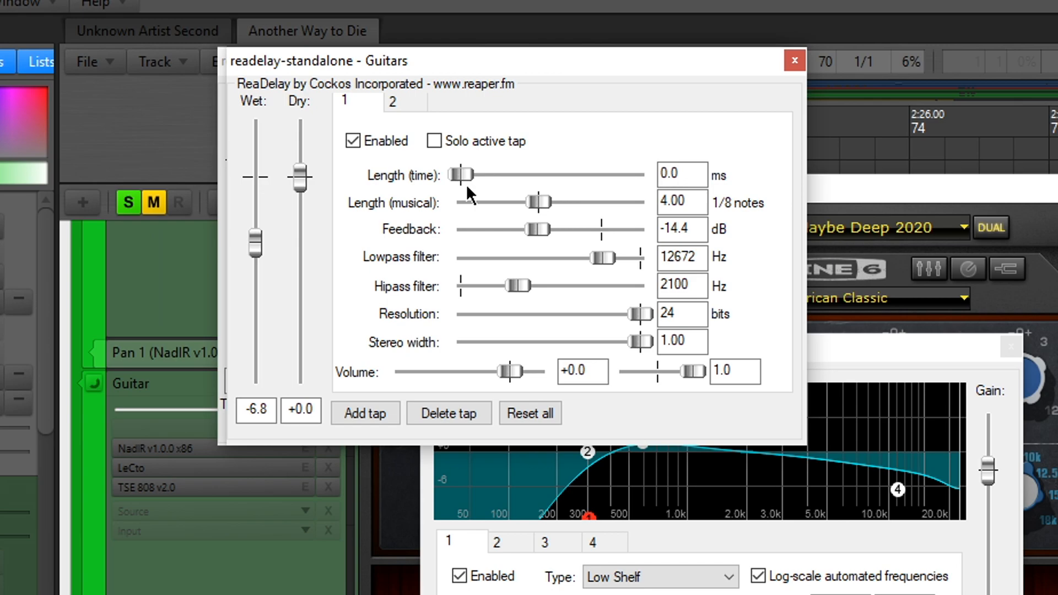
click(398, 99)
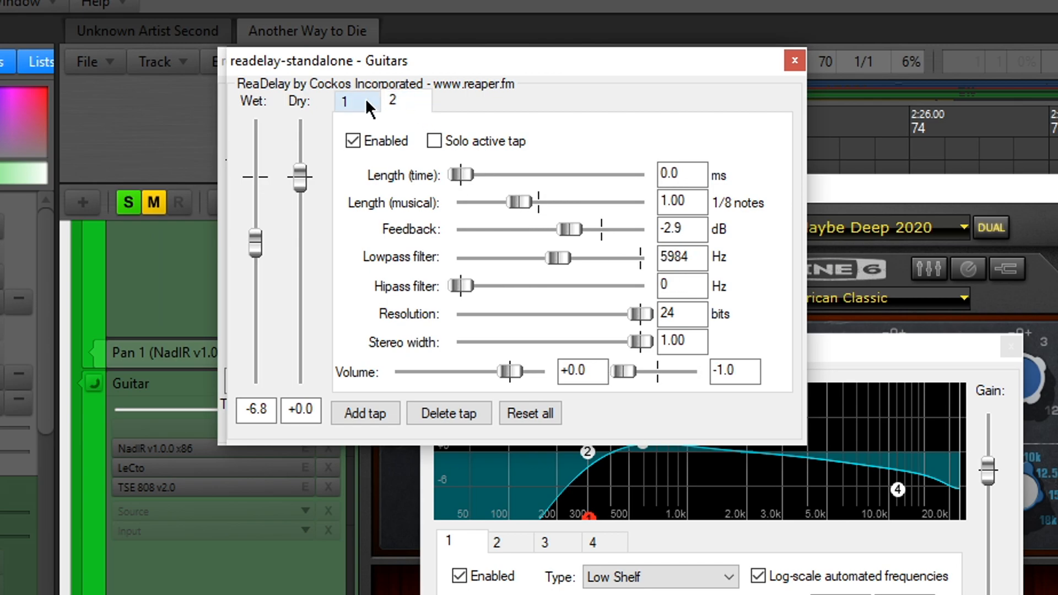
click(364, 99)
click(395, 98)
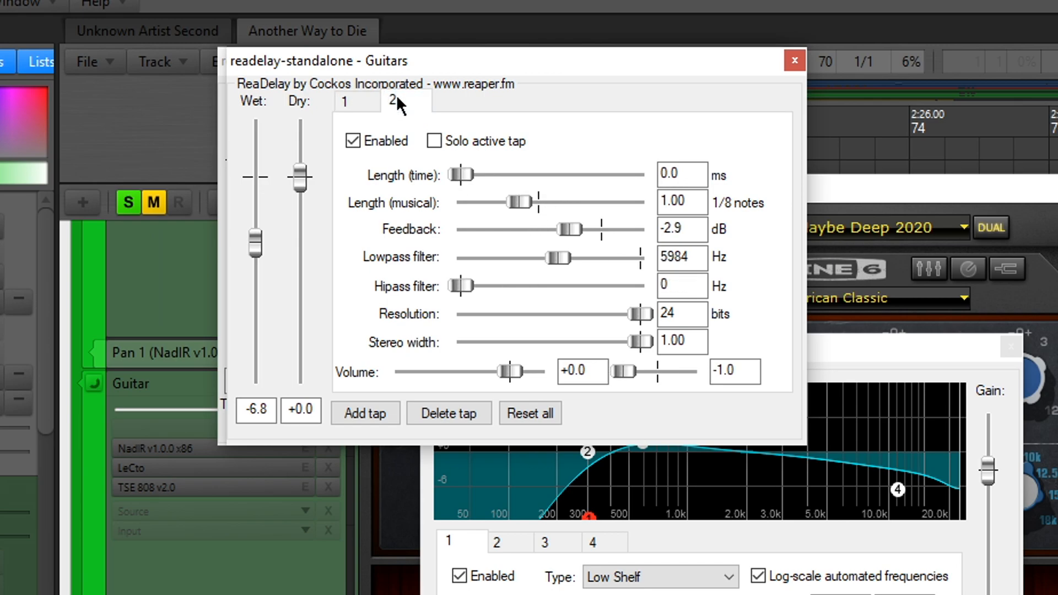
click(353, 98)
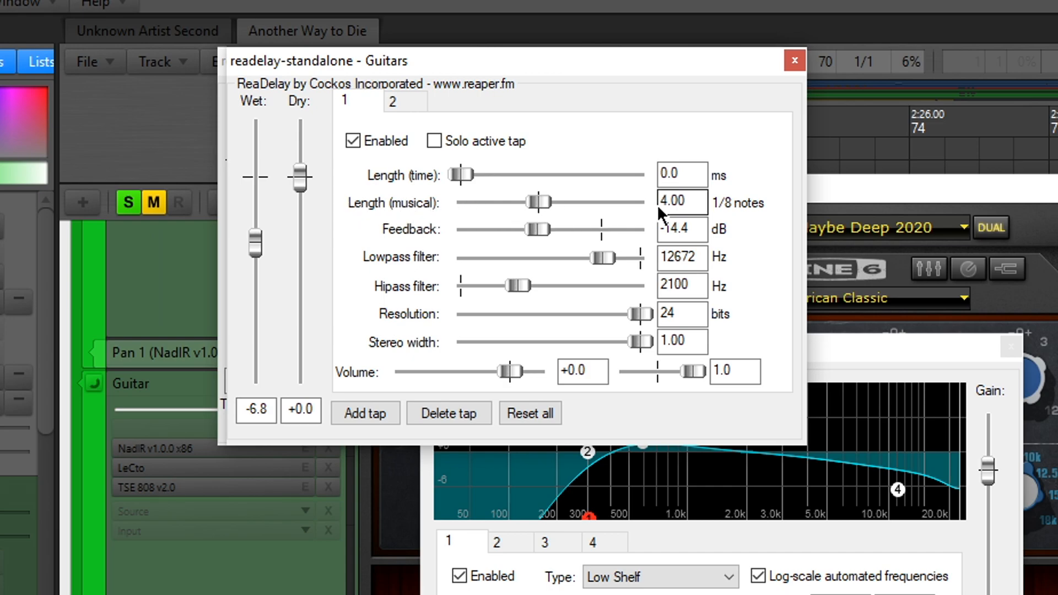
click(410, 102)
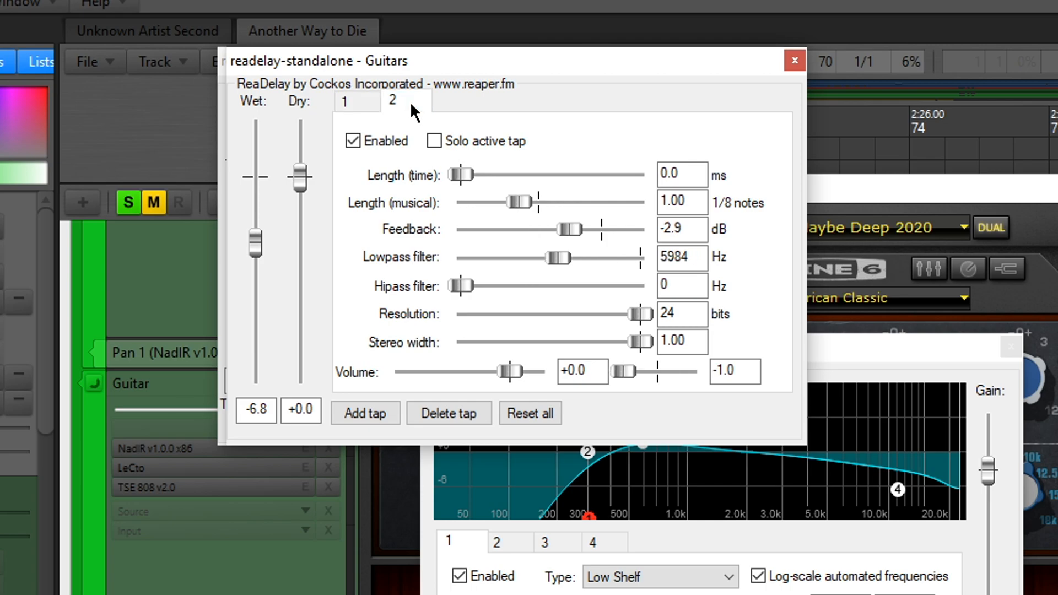
Step: Compare the filter, feedback and pan settings of ReaDelay's two taps and audition the delay briefly
click(345, 101)
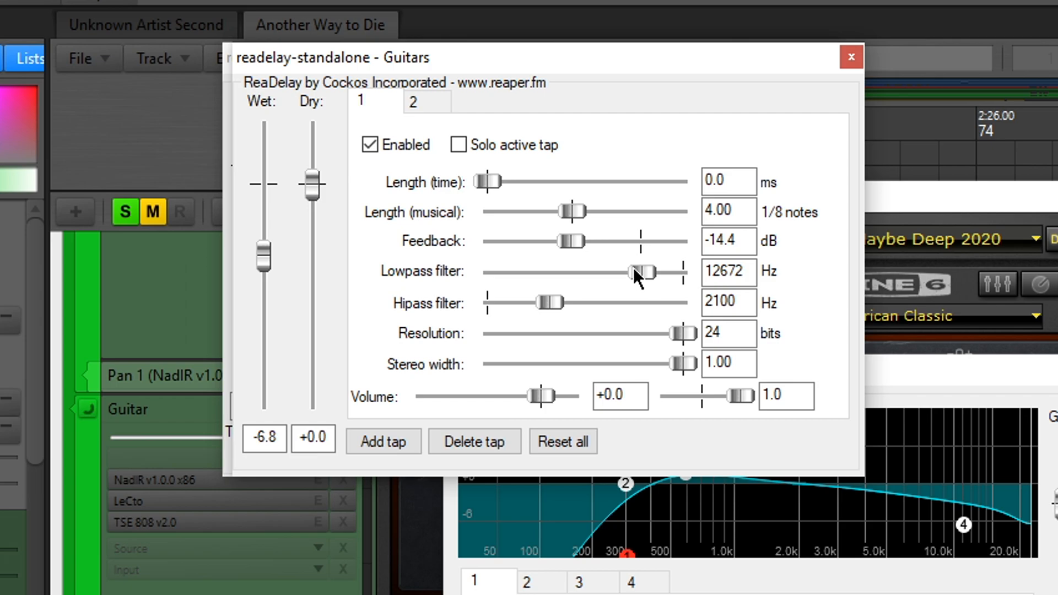
click(423, 102)
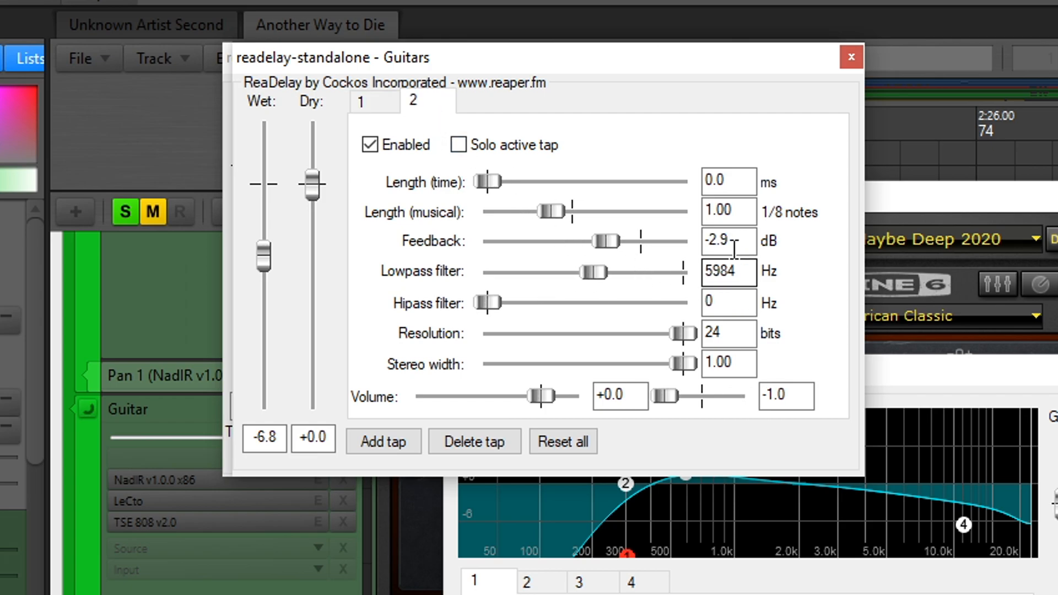
click(397, 104)
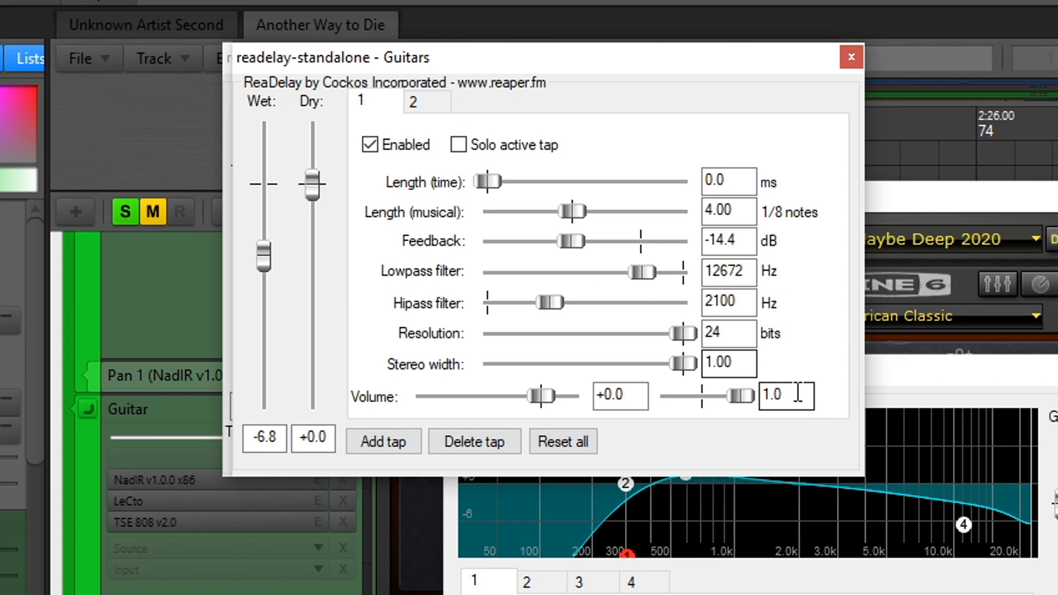
click(412, 105)
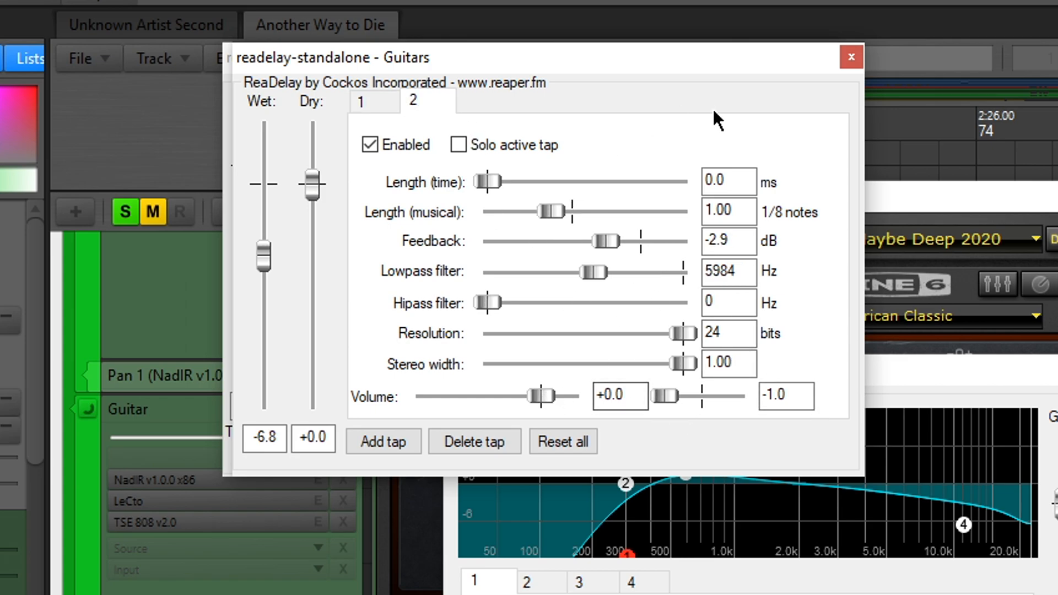
key(space)
key(space)
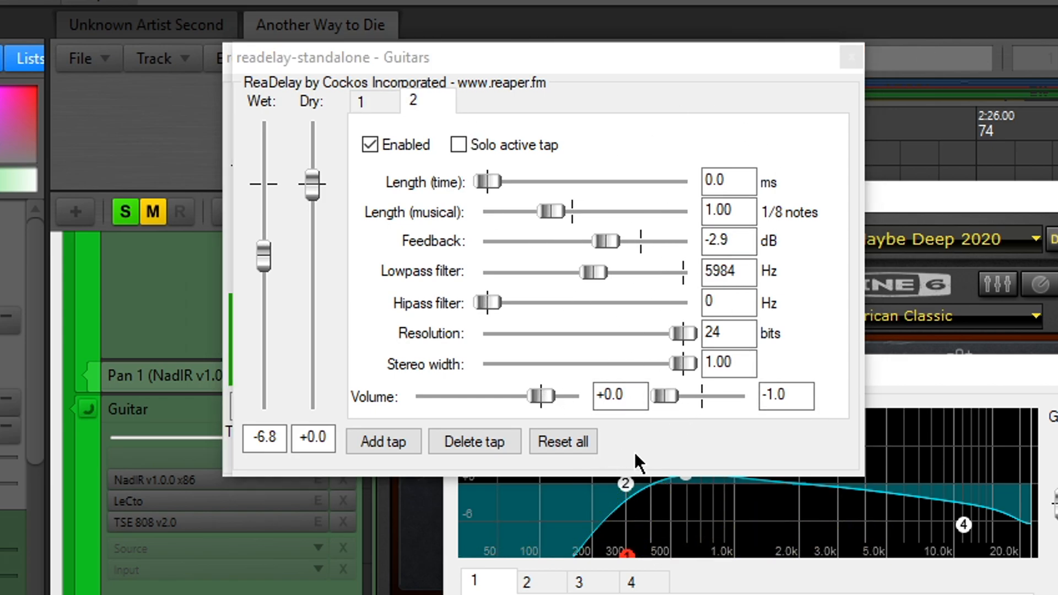
Step: Set the pan of both ReaDelay taps to 0.0 and audition the centred delay
click(673, 396)
double_click(672, 396)
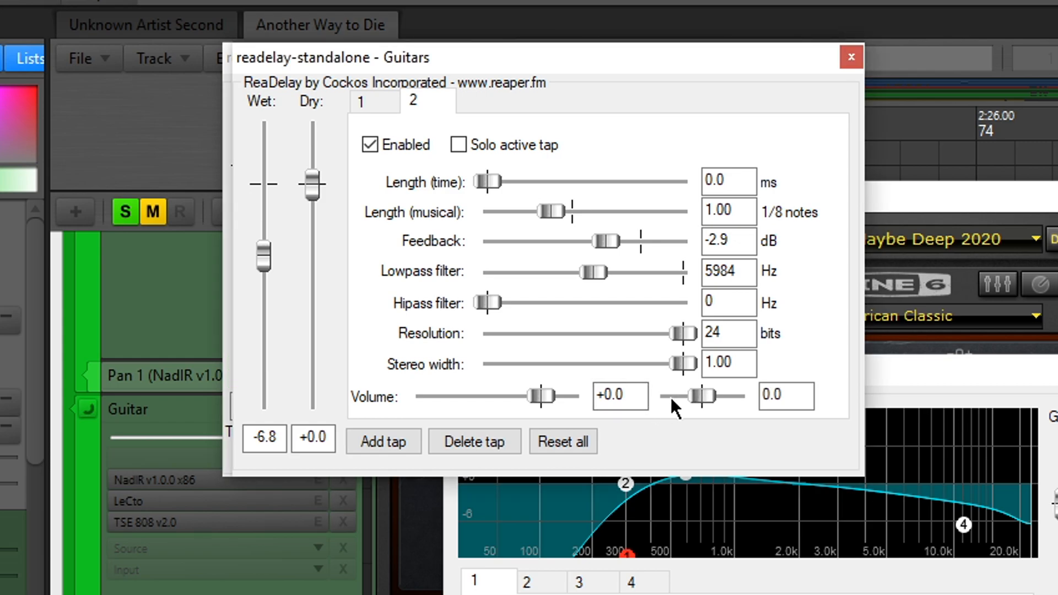
click(375, 101)
double_click(741, 400)
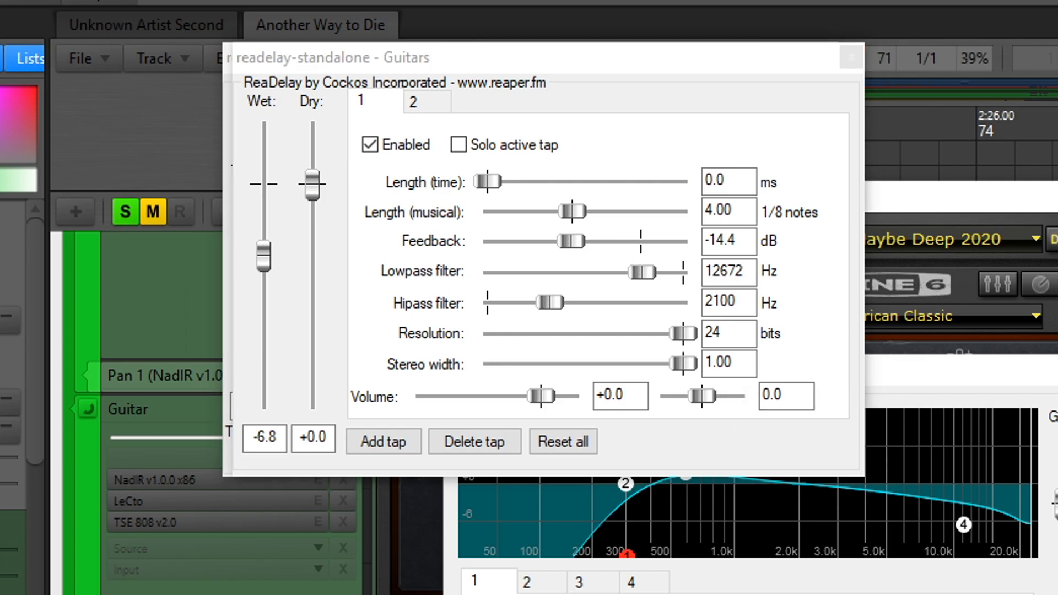
key(space)
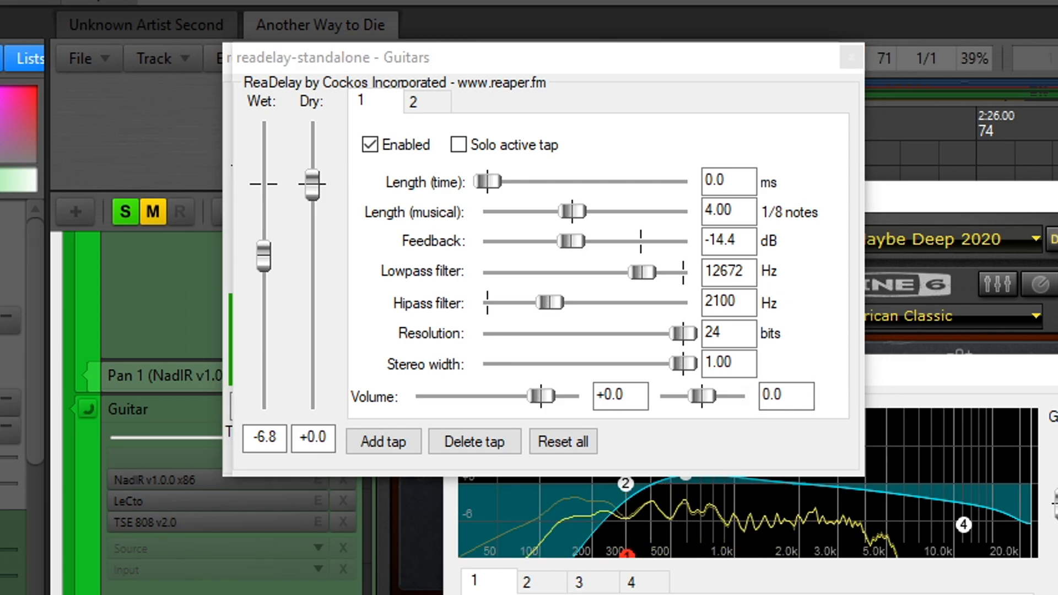
key(space)
Step: Pan ReaDelay's tap 1 to -1.0 and tap 2 to 1.0, and play the Guitars track
click(706, 396)
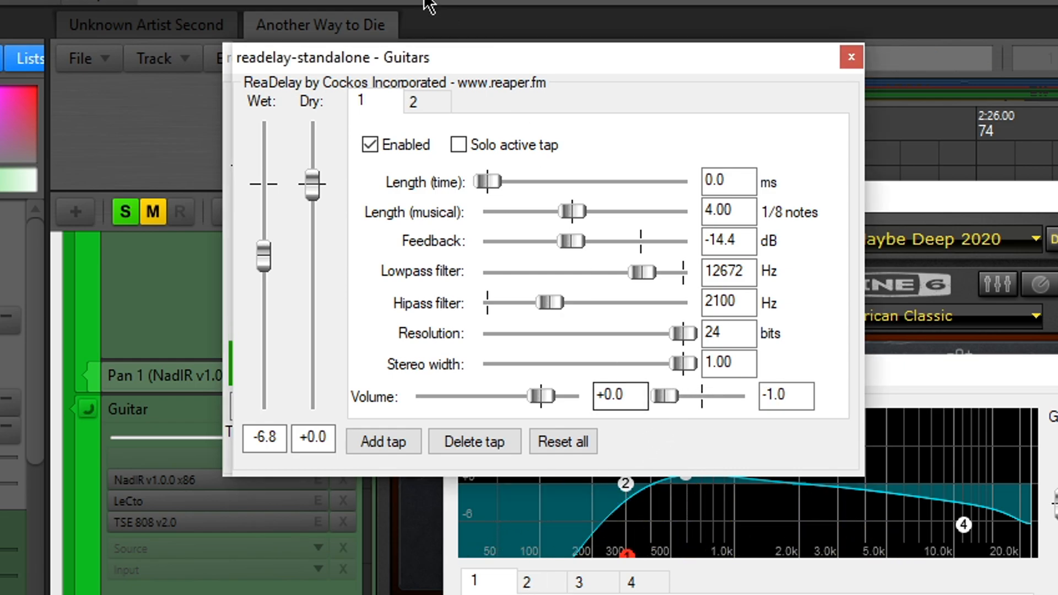
click(427, 101)
drag(717, 402, 756, 403)
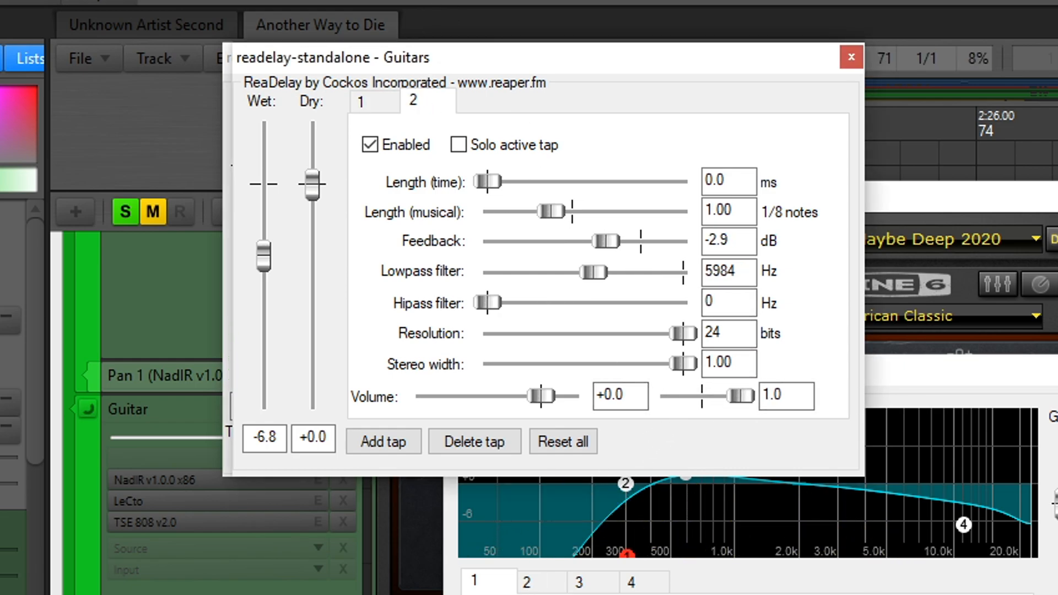
key(space)
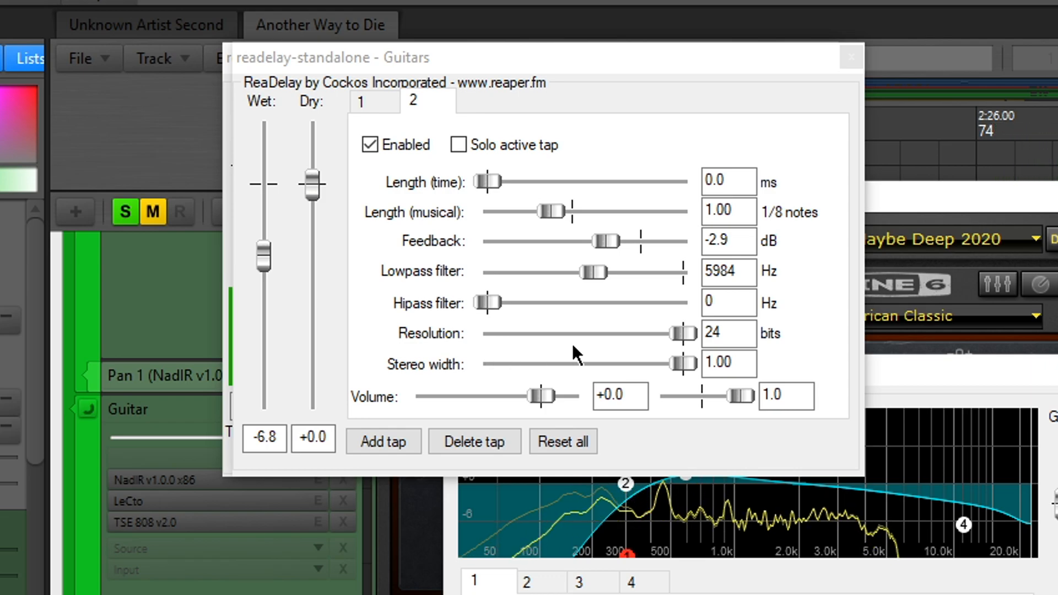
Step: Close the ReaDelay, ReaComp, ReaEQ and POD Farm 2 windows and stop playback
click(851, 64)
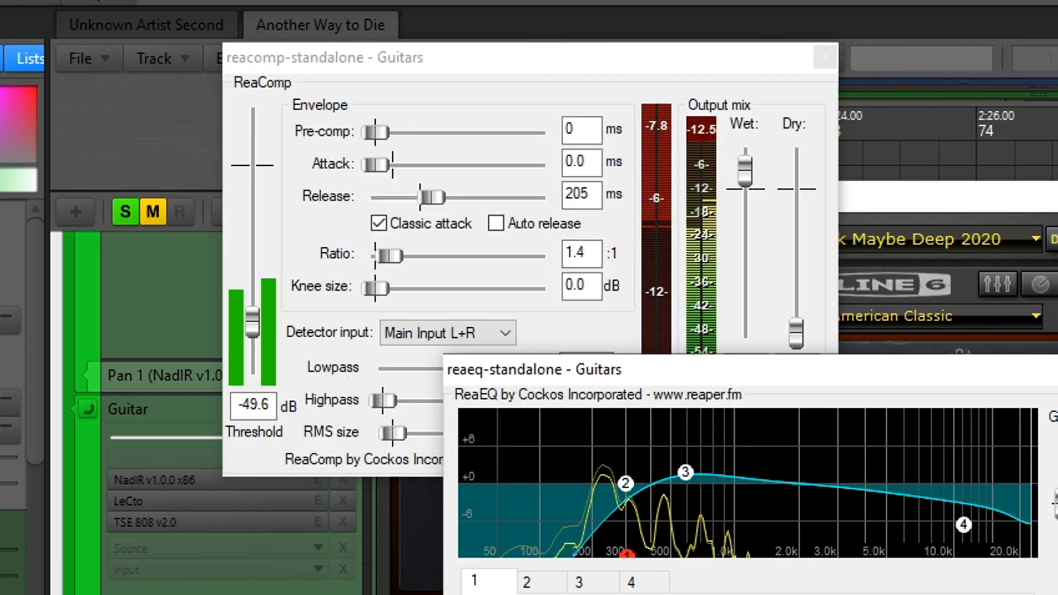
key(Escape)
click(824, 58)
click(937, 129)
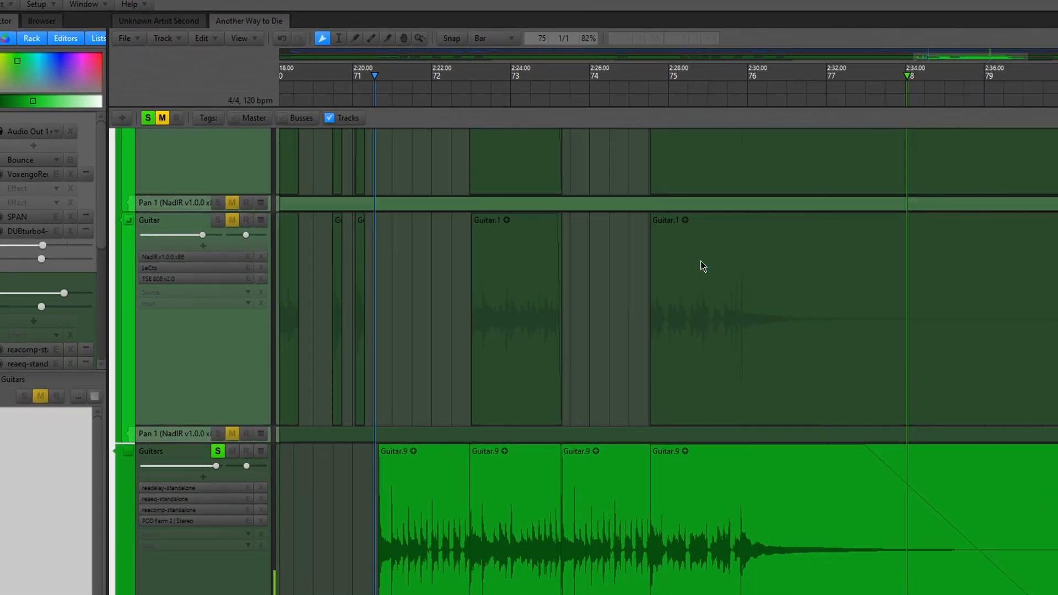
Step: Locate the two adjacent Guitar tracks holding the Guitars.1 clips above the Guitar.10 track
scroll(410, 311, up, 2)
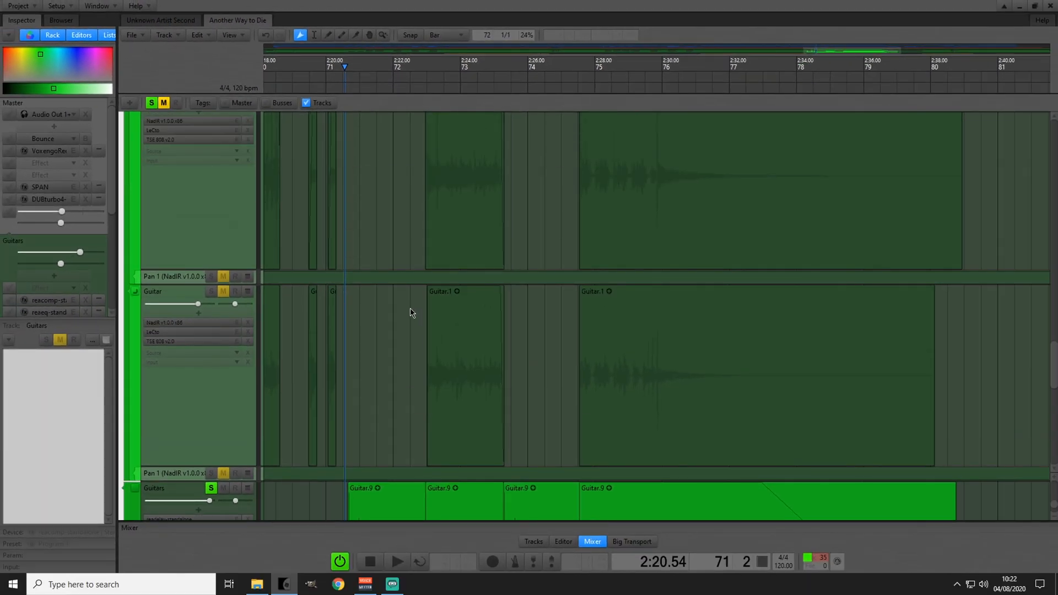
scroll(409, 307, up, 14)
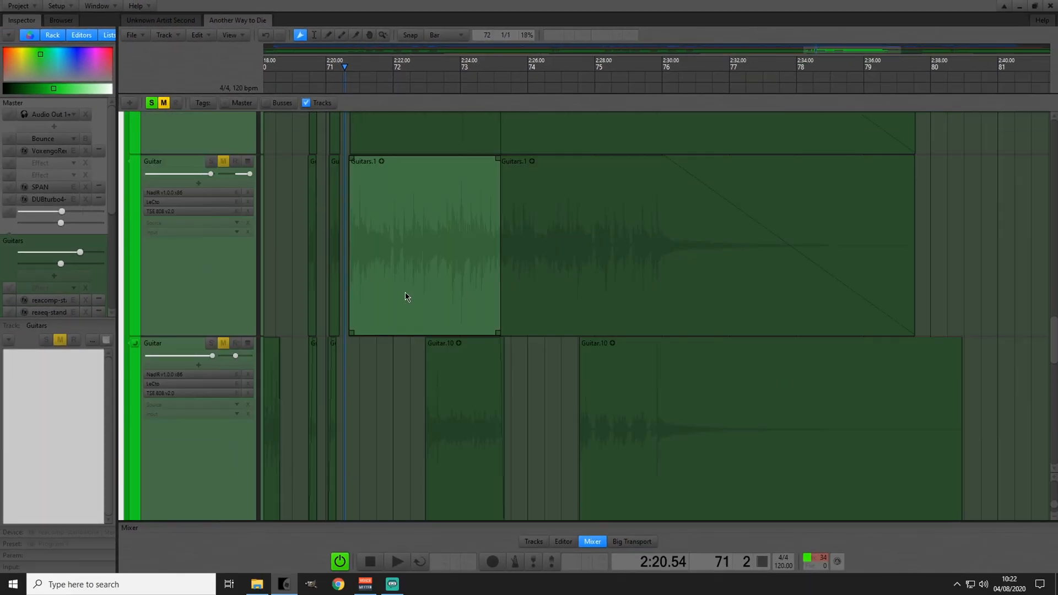
scroll(401, 209, up, 3)
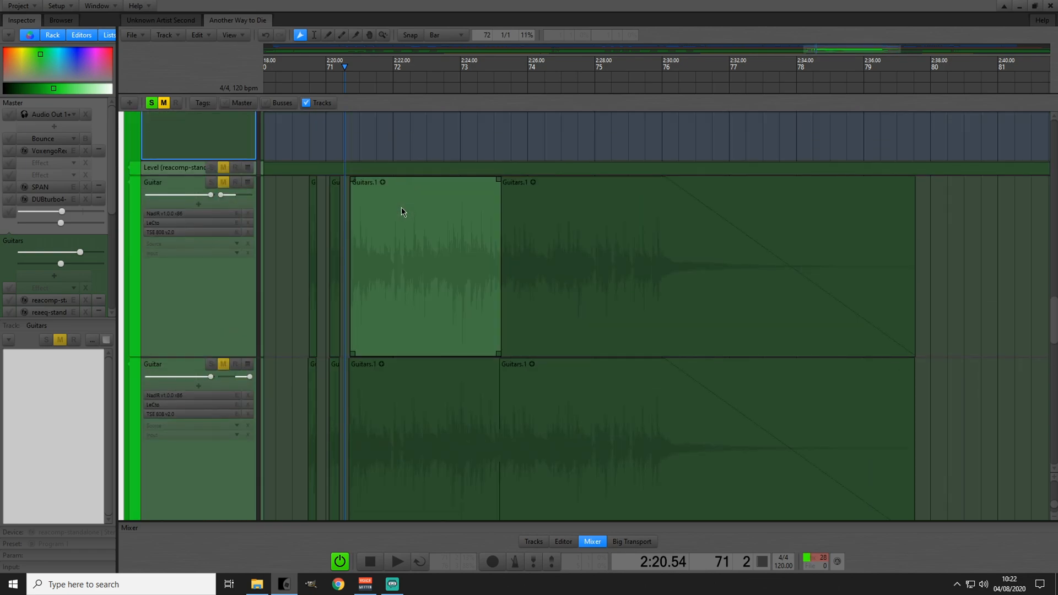
scroll(402, 210, down, 4)
scroll(373, 350, down, 4)
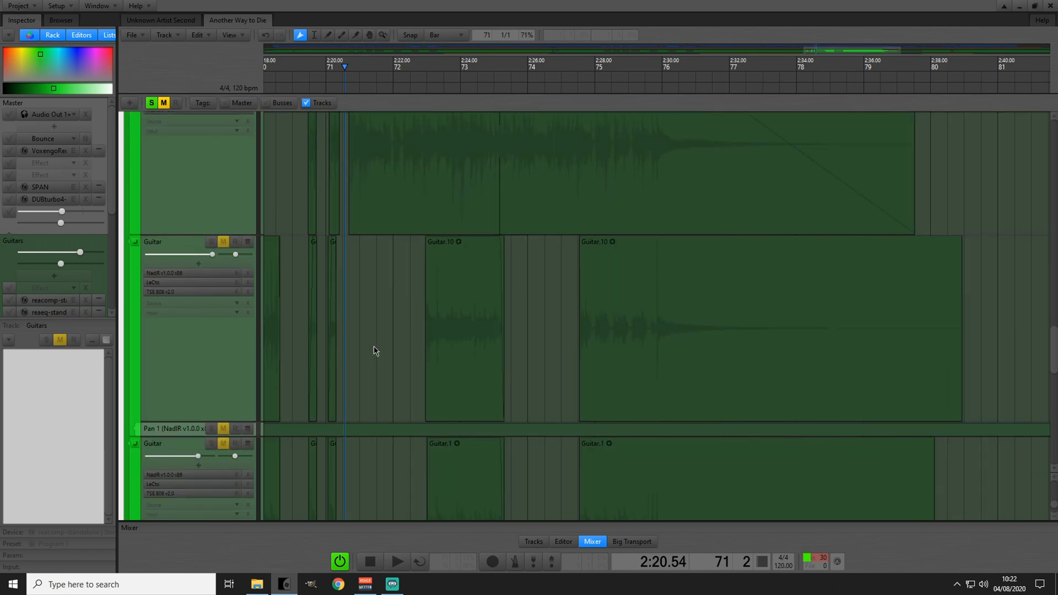
scroll(373, 349, up, 1)
scroll(371, 337, up, 9)
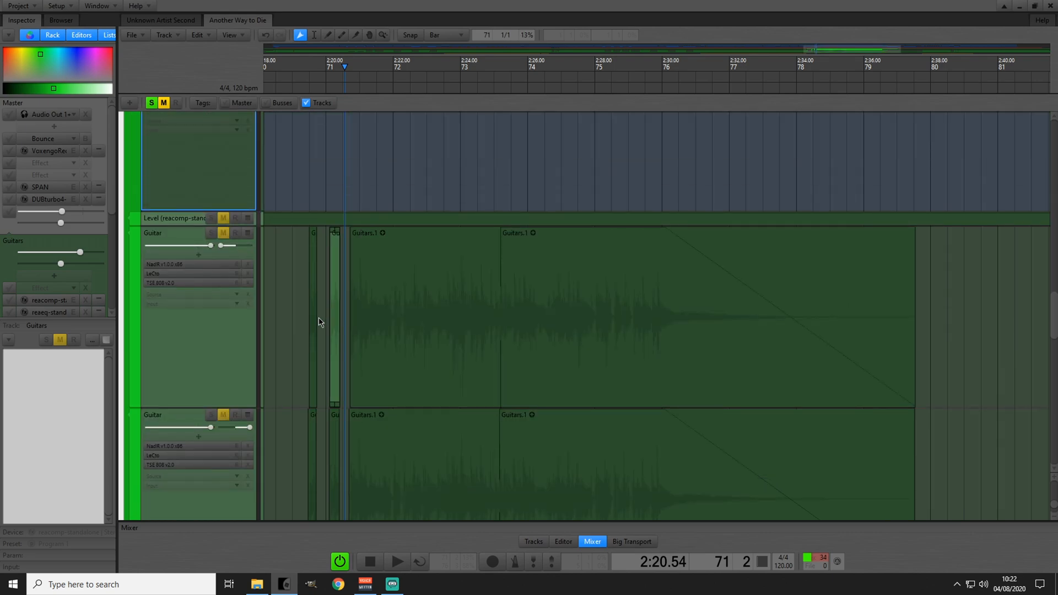
Step: Solo the two Guitar tracks with the Guitars.1 clips, play them from bar 71 beat 2, and return to their start
scroll(257, 287, down, 4)
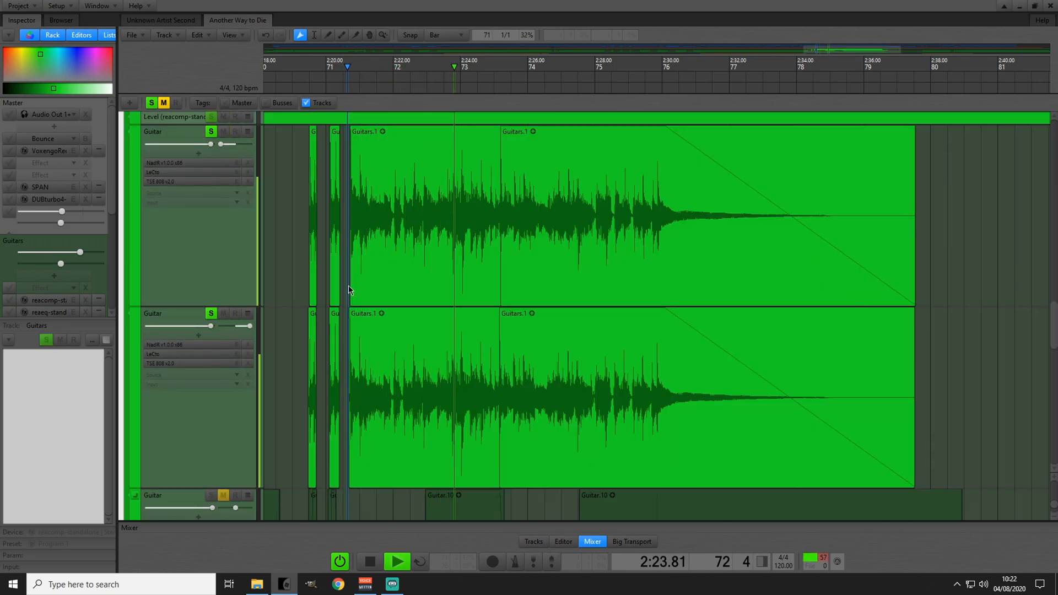
scroll(348, 286, down, 3)
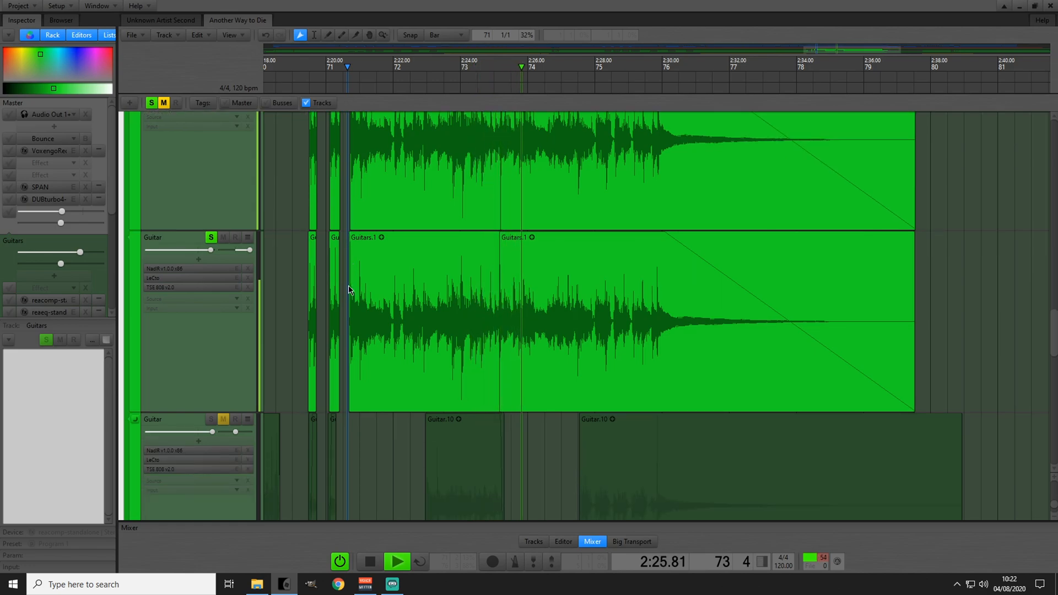
scroll(348, 285, up, 3)
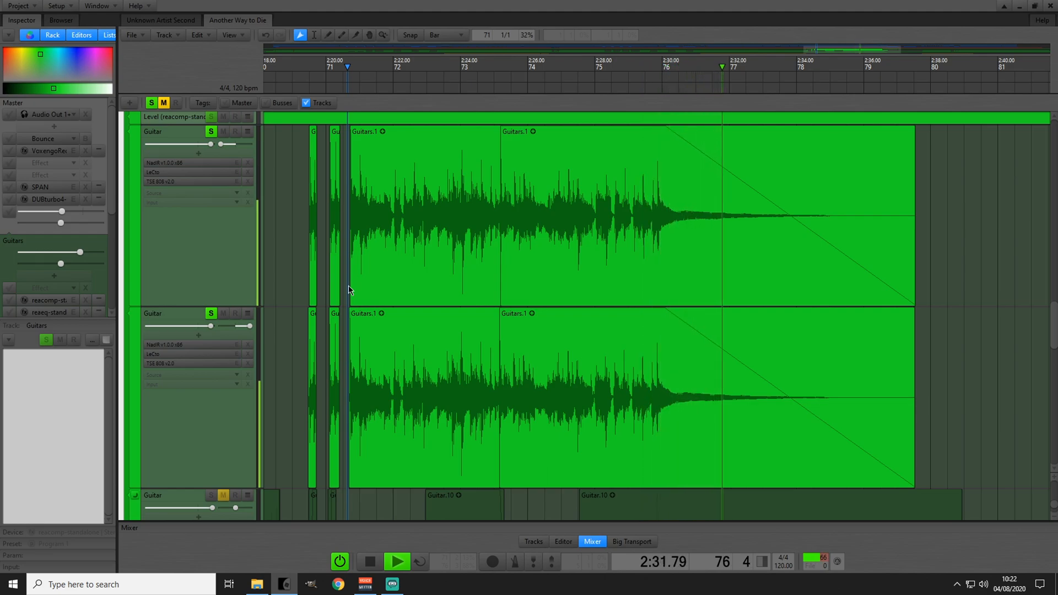
key(space)
click(350, 287)
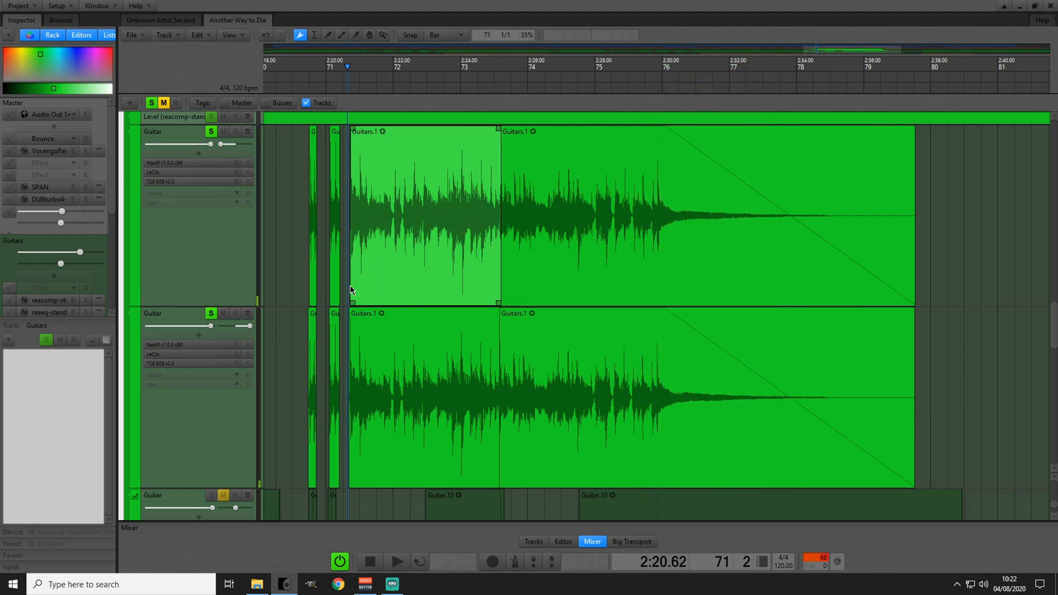
Step: Compare the Guitars.1 clips on the two Guitar tracks with the Guitar.9 clips on the Guitars track below them
click(337, 301)
scroll(339, 305, down, 10)
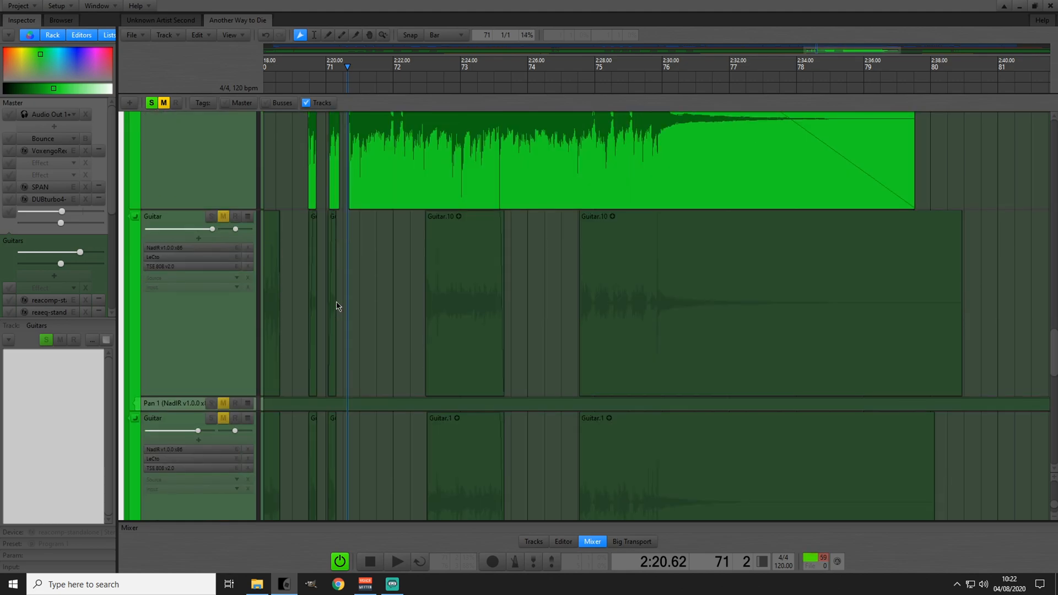
scroll(339, 310, down, 1)
click(409, 385)
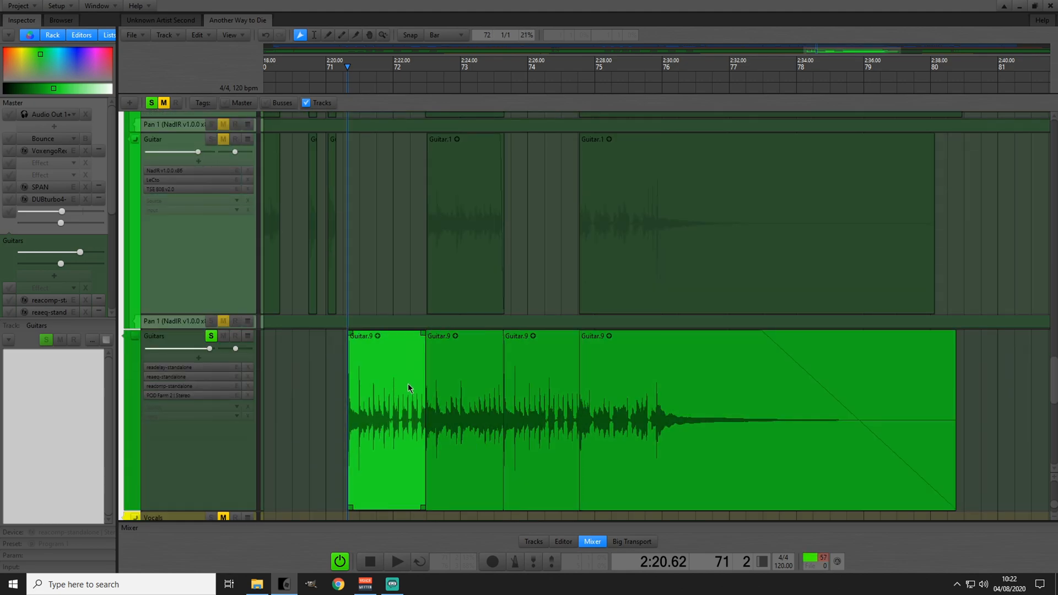
scroll(408, 393, up, 5)
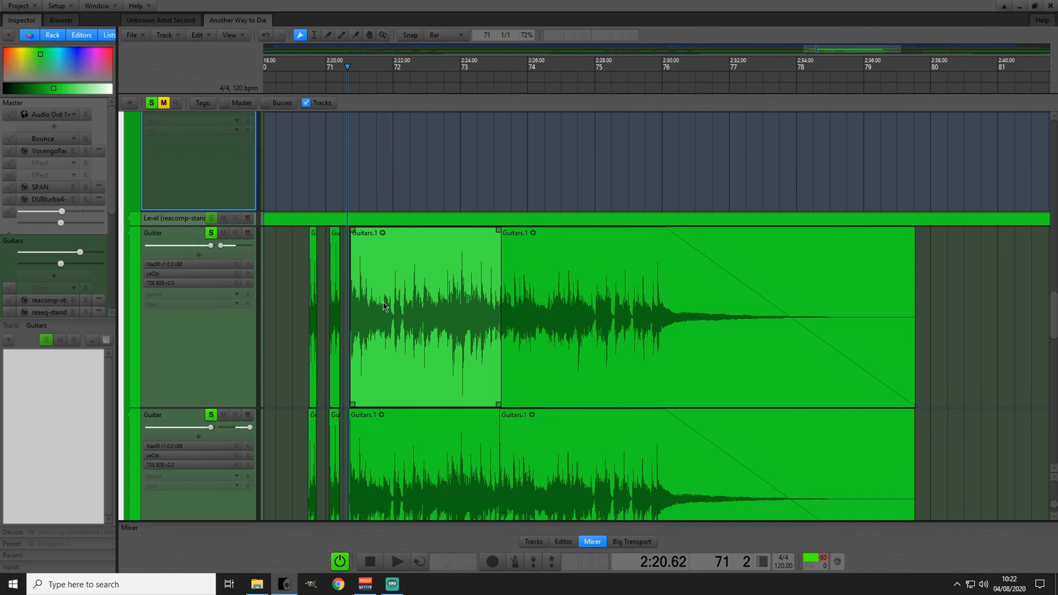
click(396, 308)
scroll(354, 388, down, 3)
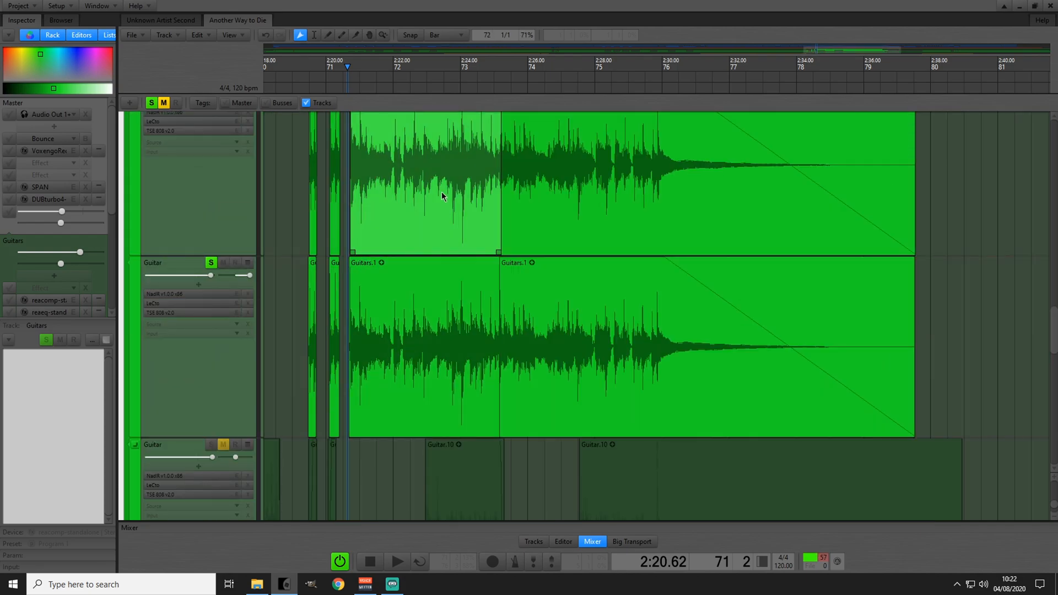
scroll(395, 231, up, 2)
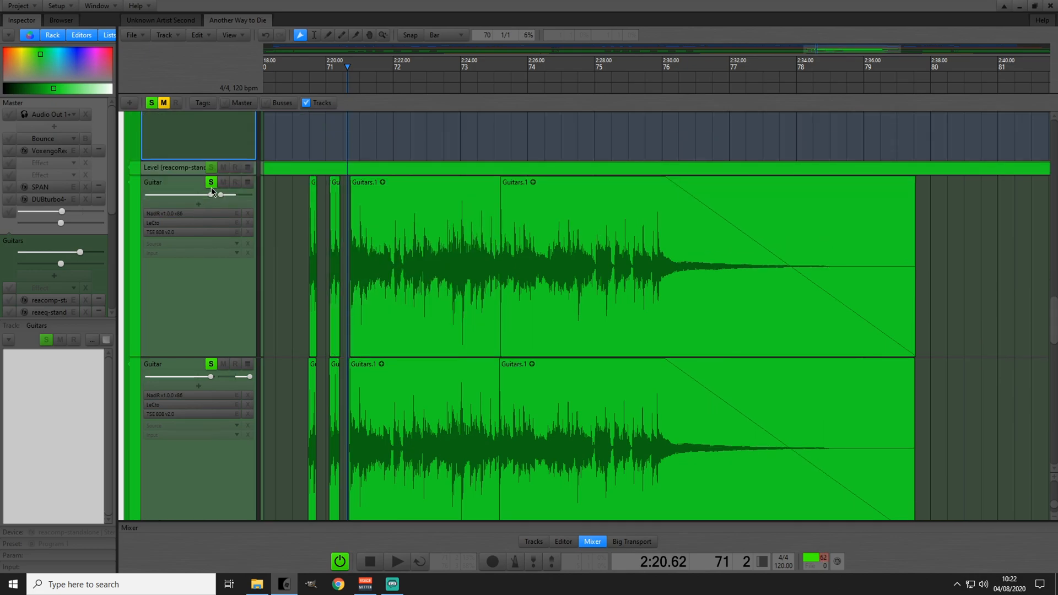
Step: Play the two soloed Guitar tracks holding the Guitars.1 clips from just before the long clips start, and stop playback
click(212, 365)
click(211, 182)
key(space)
click(331, 305)
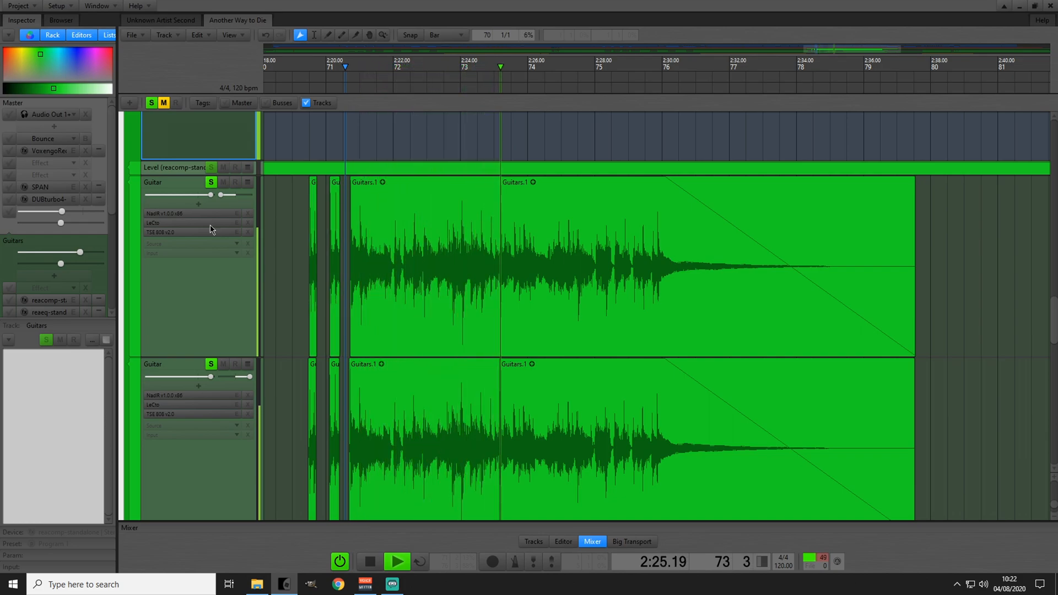
key(space)
Step: Unsolo the two Guitar tracks, solo the Guitars track with the Guitar.9 clips, and play it briefly from its first clip
click(211, 182)
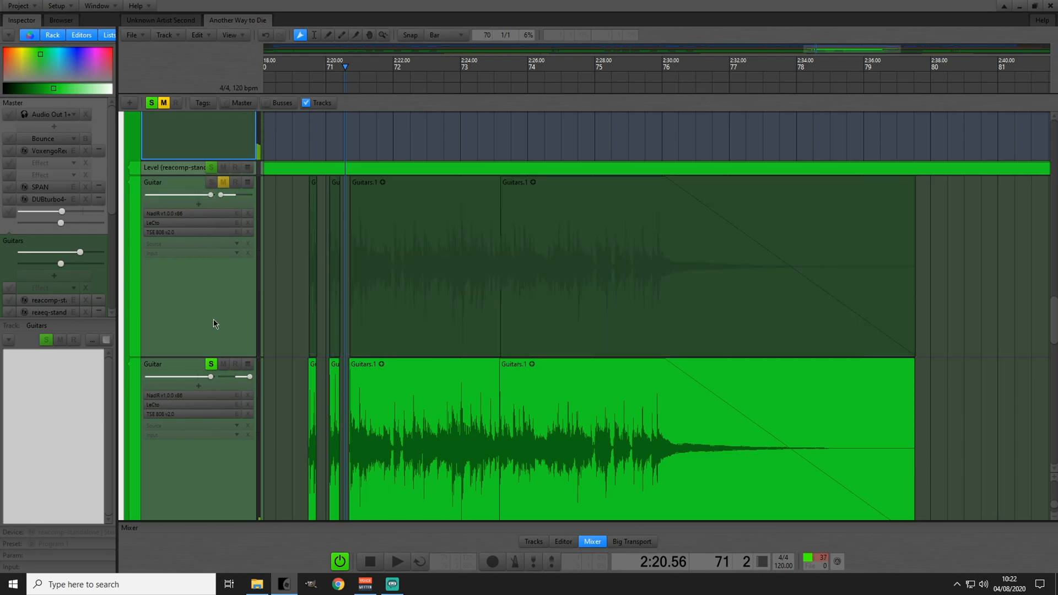
click(211, 365)
scroll(392, 398, down, 5)
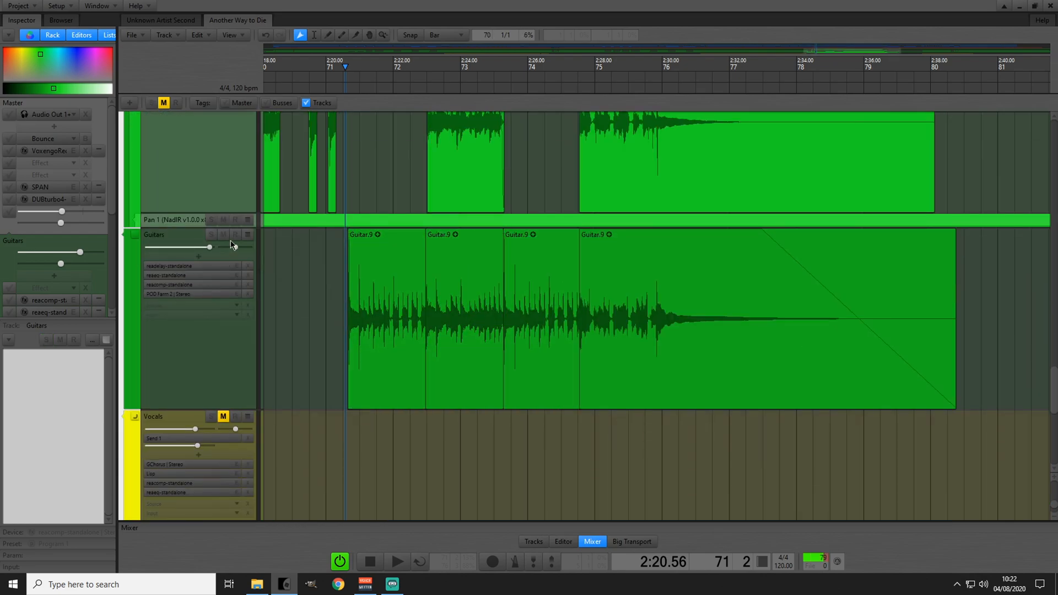
click(211, 235)
click(366, 322)
key(space)
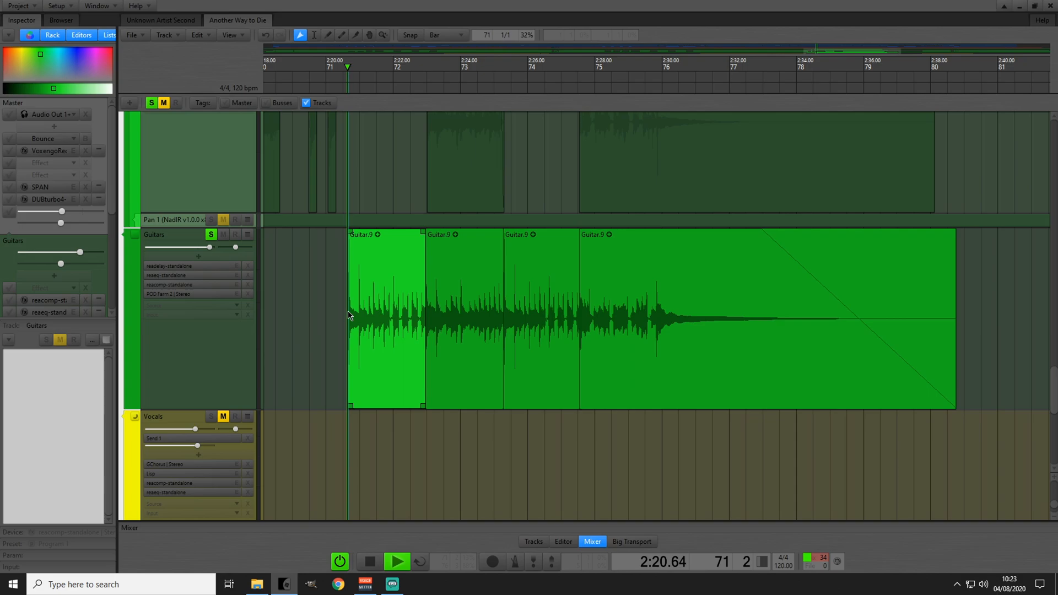
key(space)
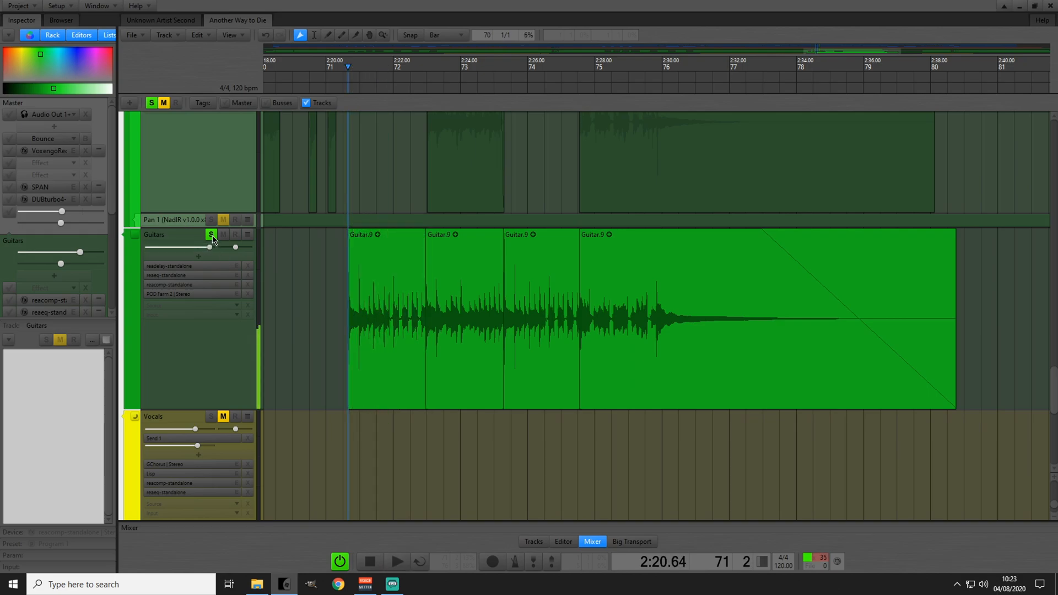
Step: Solo the main Guitars group track as well and play all the guitars together from bar 70 beat 3
scroll(213, 238, up, 8)
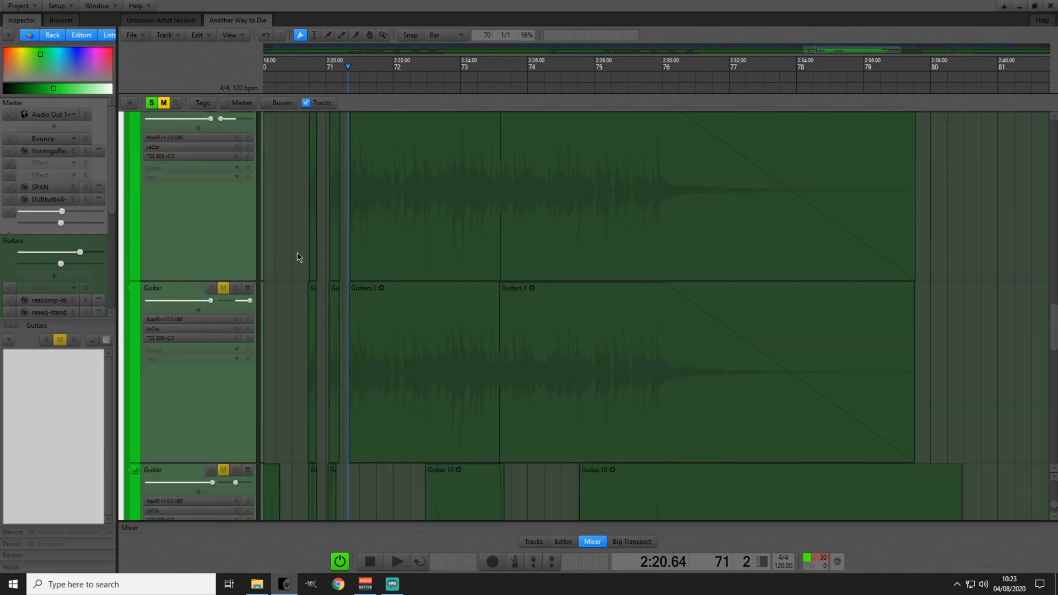
scroll(298, 256, down, 7)
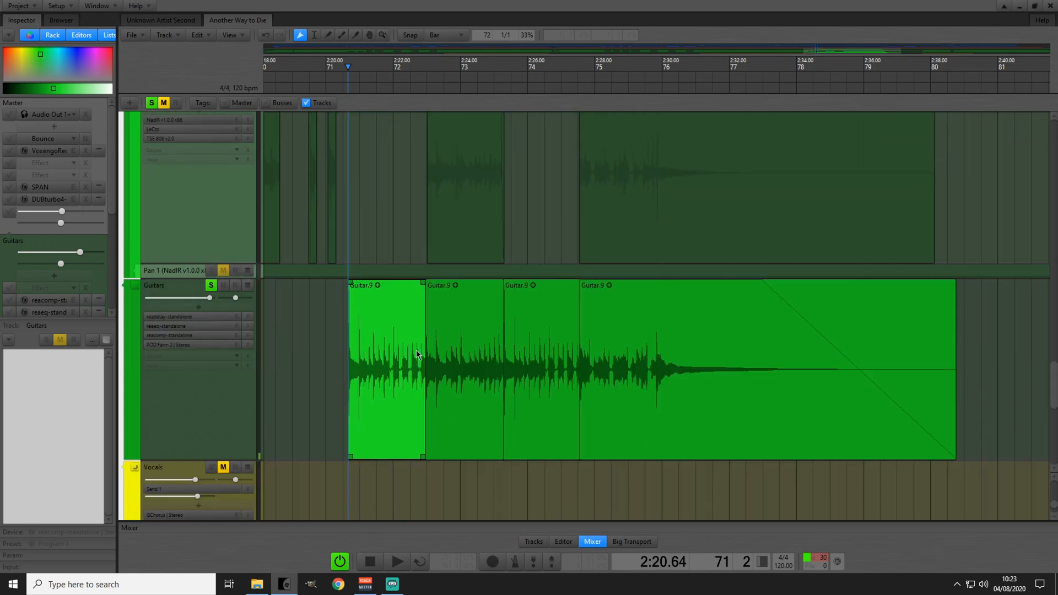
scroll(356, 269, up, 3)
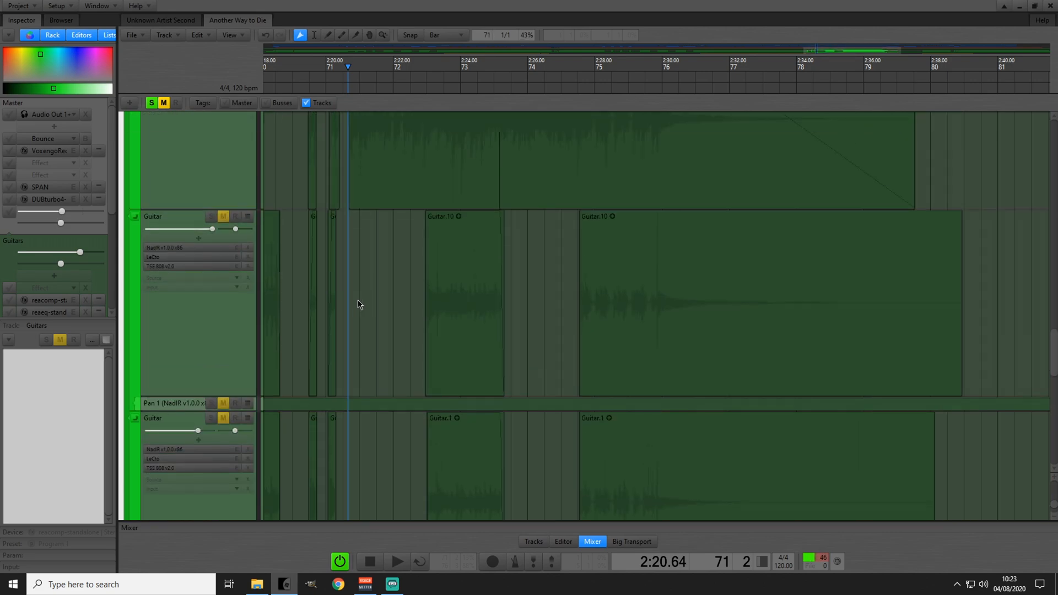
drag(348, 313, 301, 302)
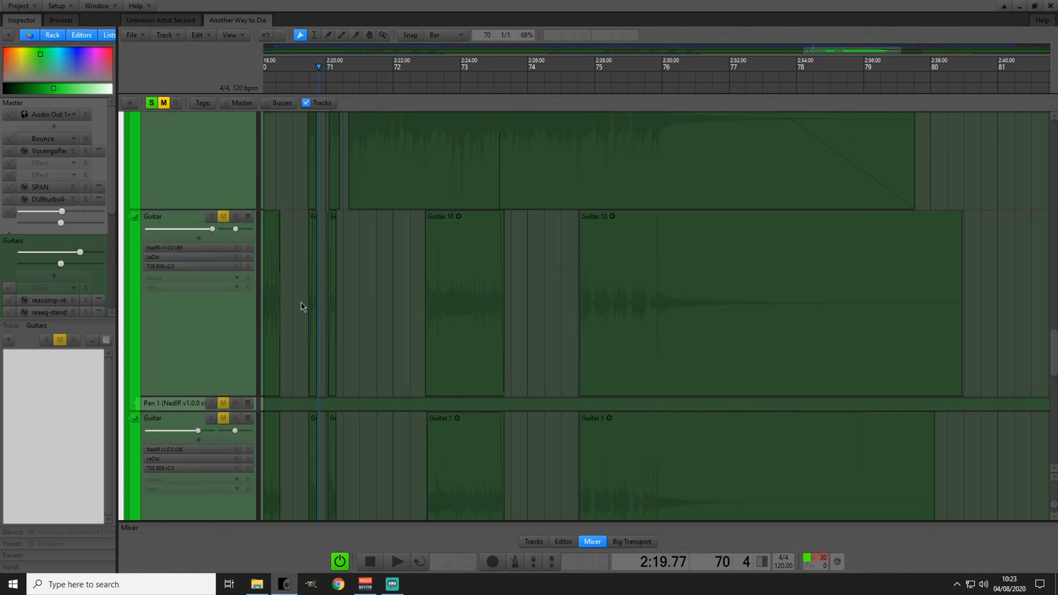
scroll(196, 224, up, 3)
click(196, 223)
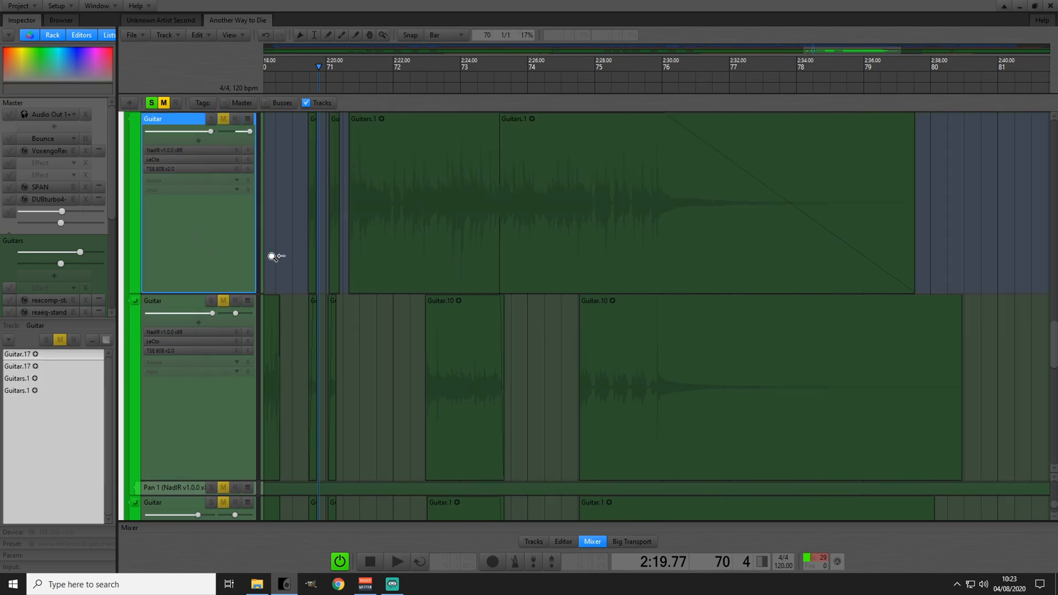
scroll(204, 329, up, 5)
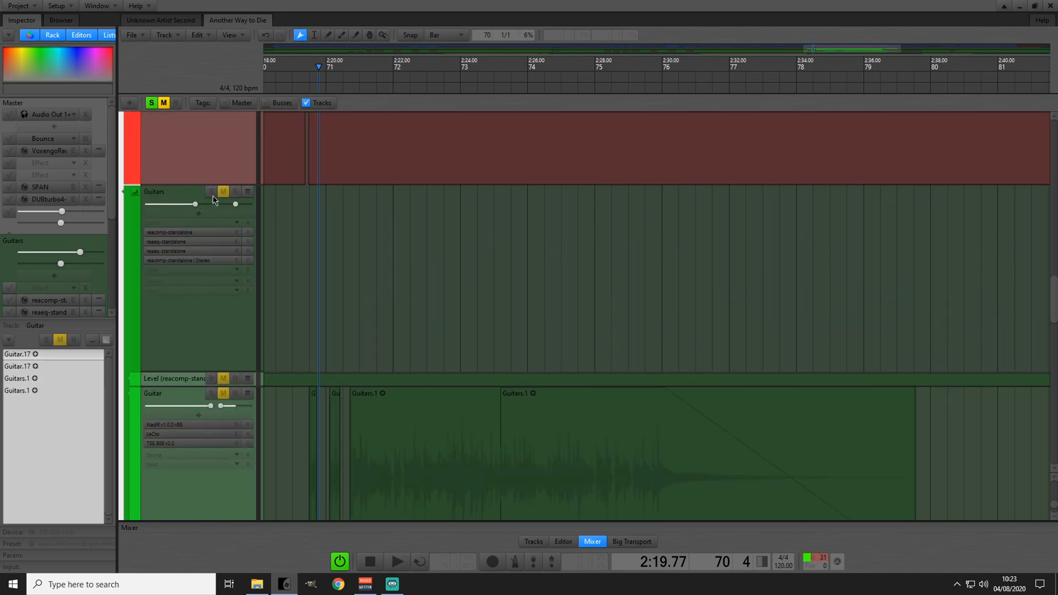
click(211, 192)
key(space)
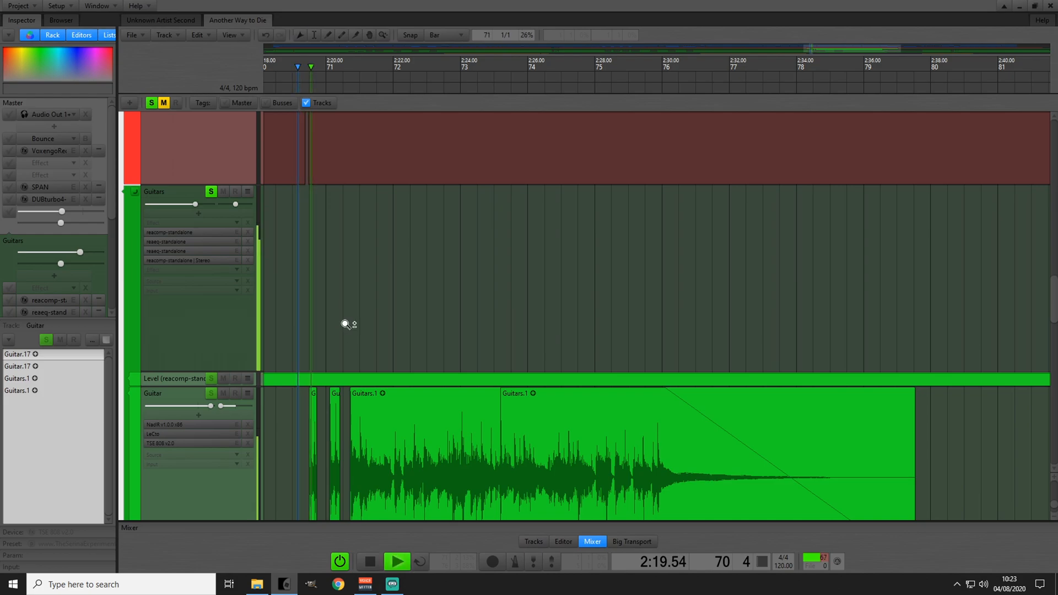
Step: Shrink the tracks so the whole list fits, clear all solos to hear the guitars in the mix, and stop playback
scroll(346, 325, down, 5)
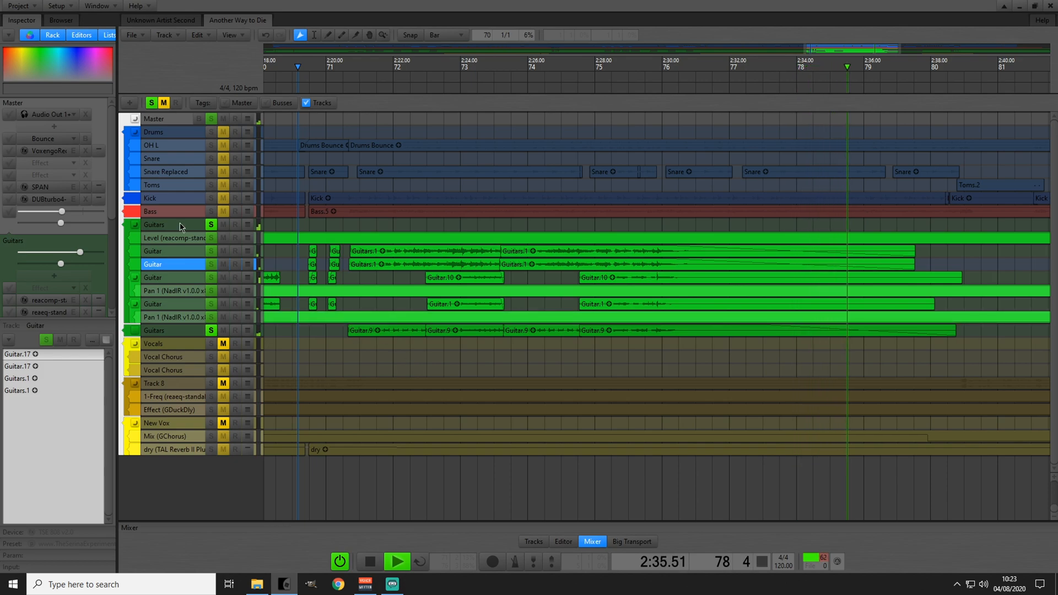
click(151, 103)
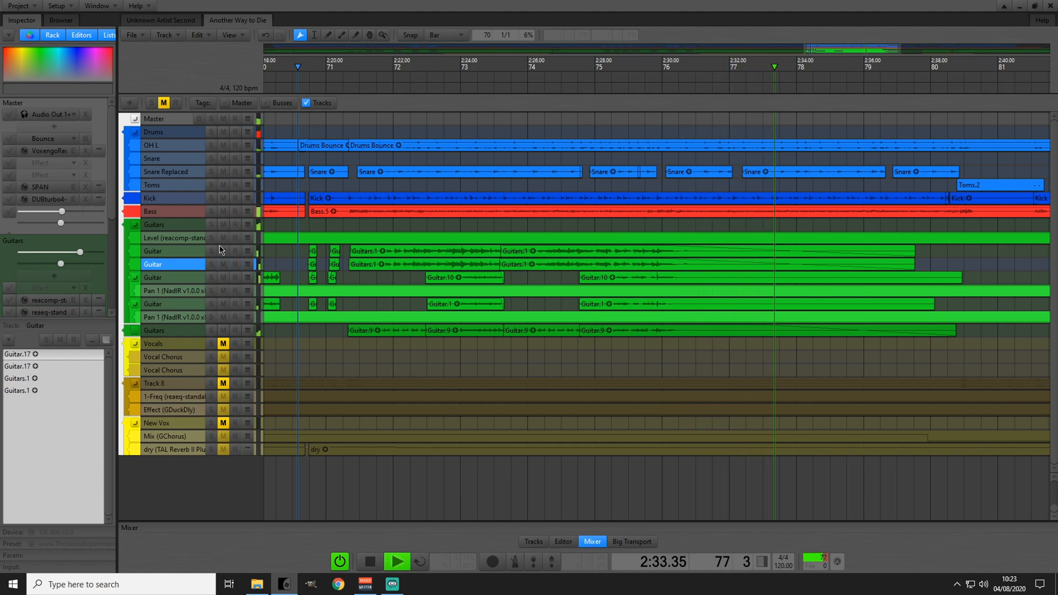
key(space)
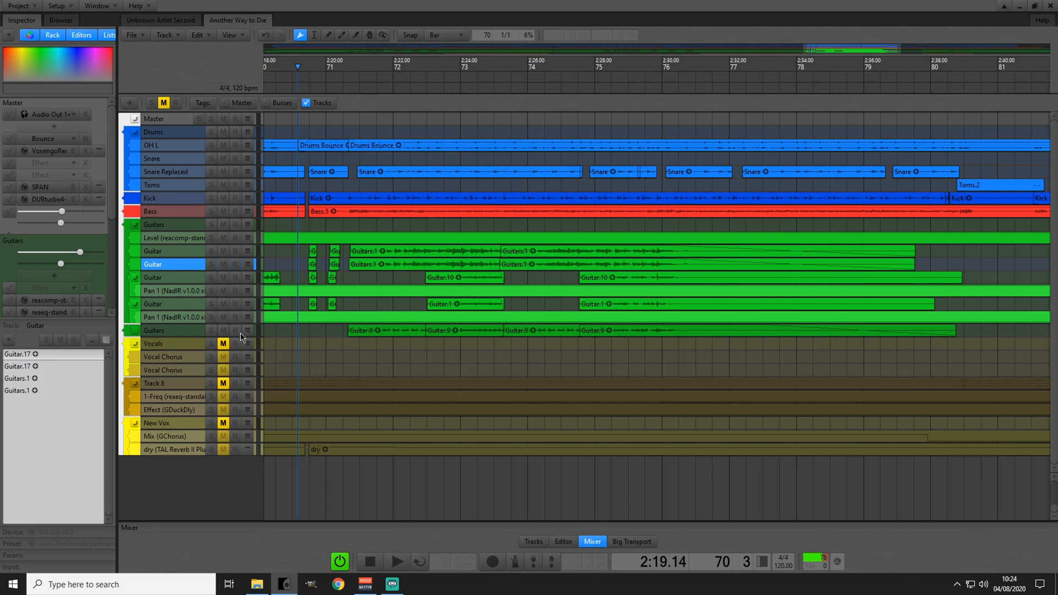
Step: Zoom the timeline out to show the song from about bar 33 to the end and locate the Track 8 clip
scroll(348, 350, down, 5)
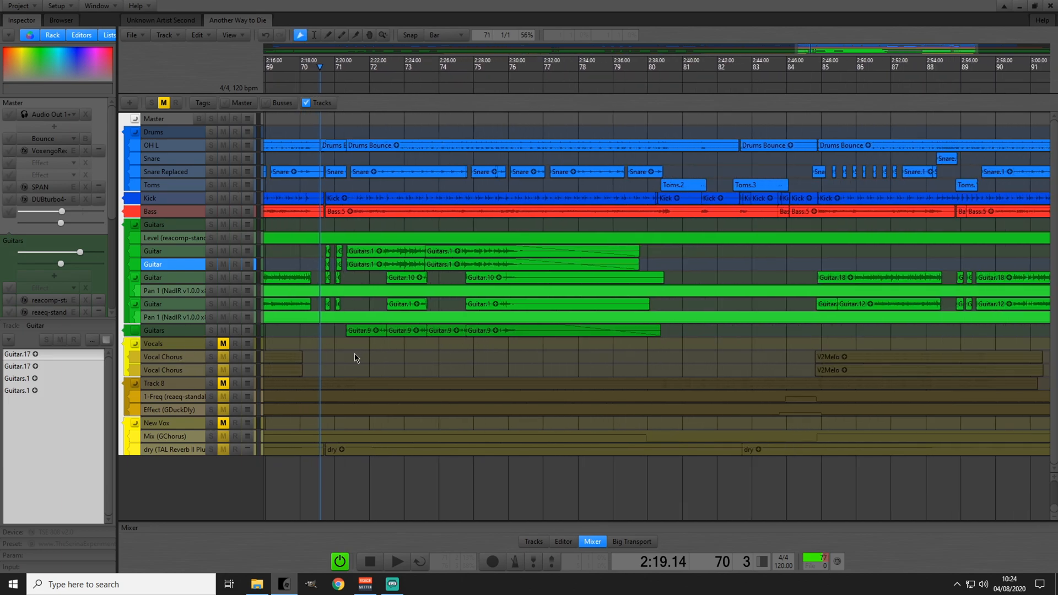
scroll(371, 364, down, 3)
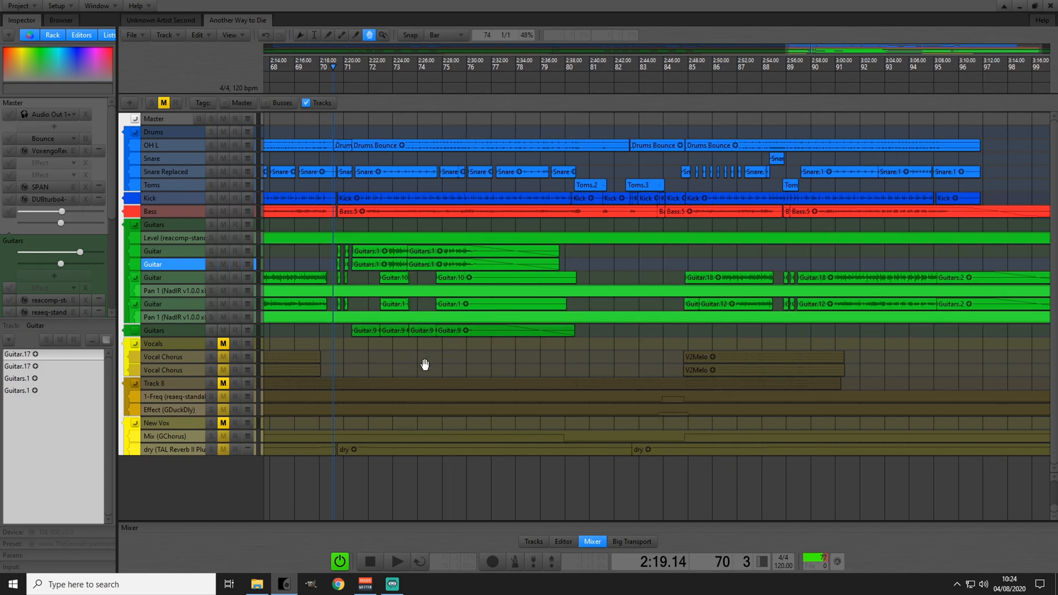
scroll(426, 358, down, 4)
scroll(424, 347, left, 4)
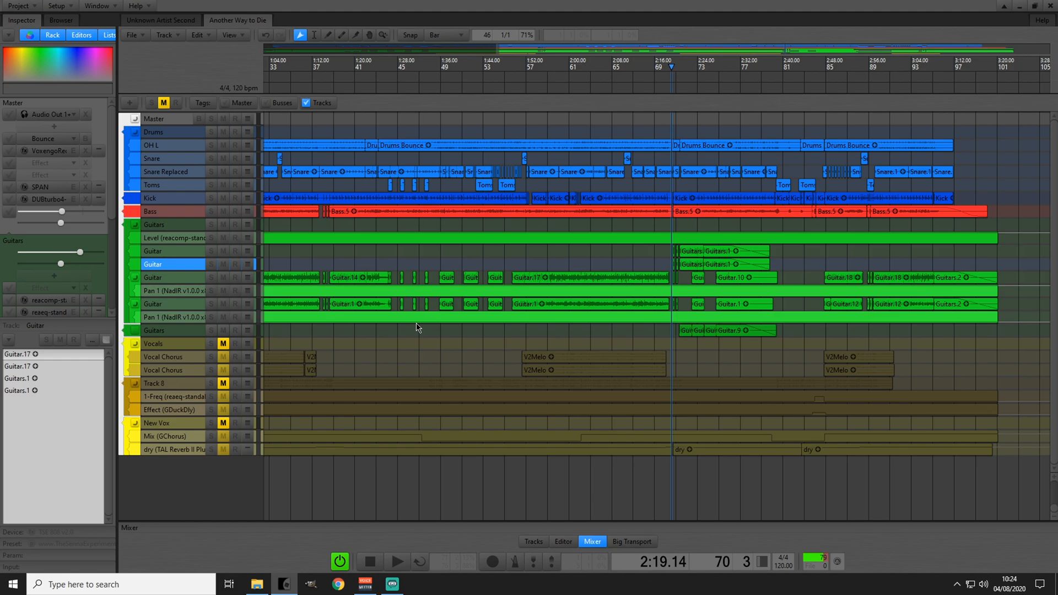
click(461, 380)
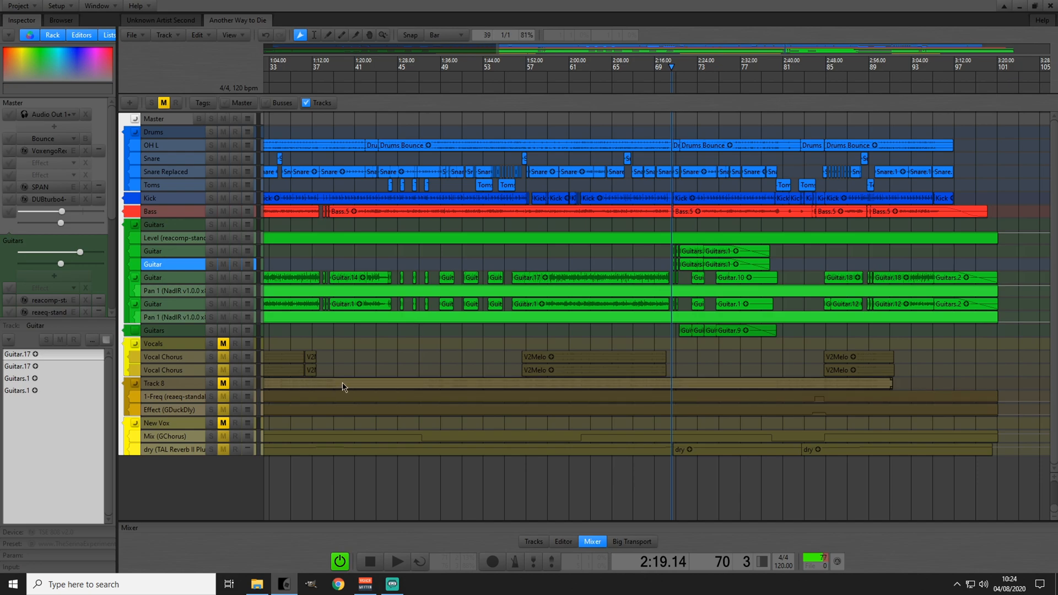